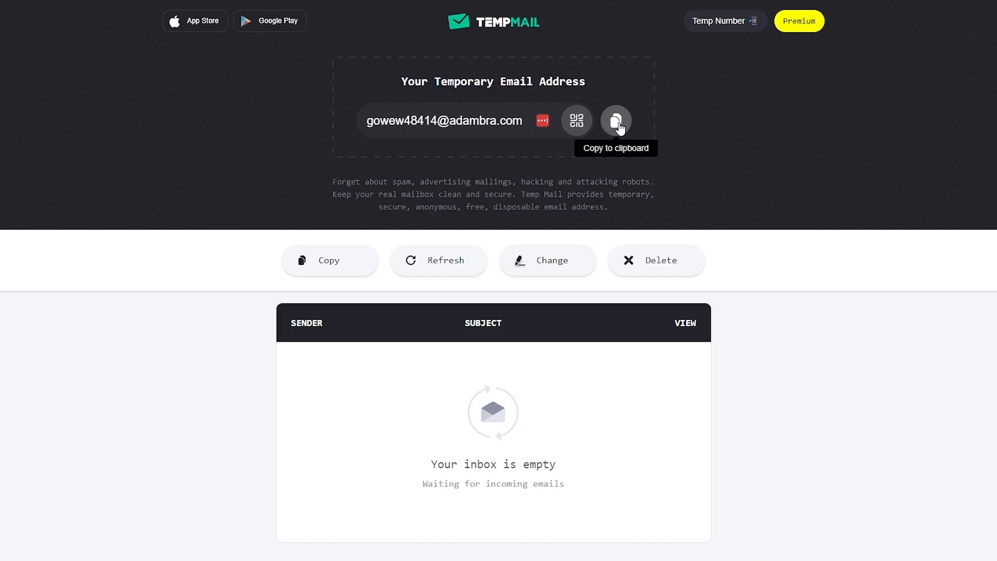
Copy the temporary email address and create a Shopify free-trial account by email, entering that address and the account password
click(618, 124)
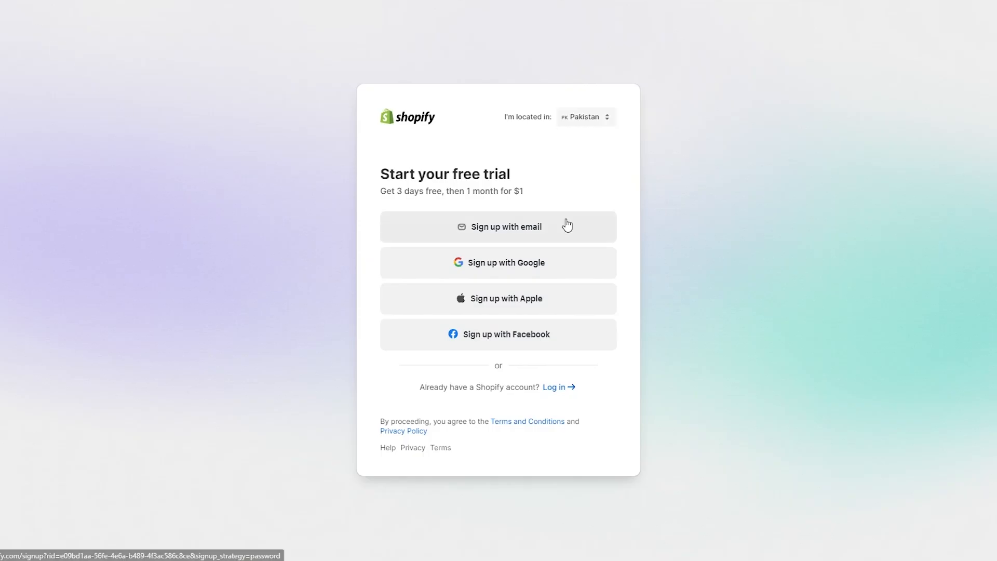
drag(383, 175, 521, 172)
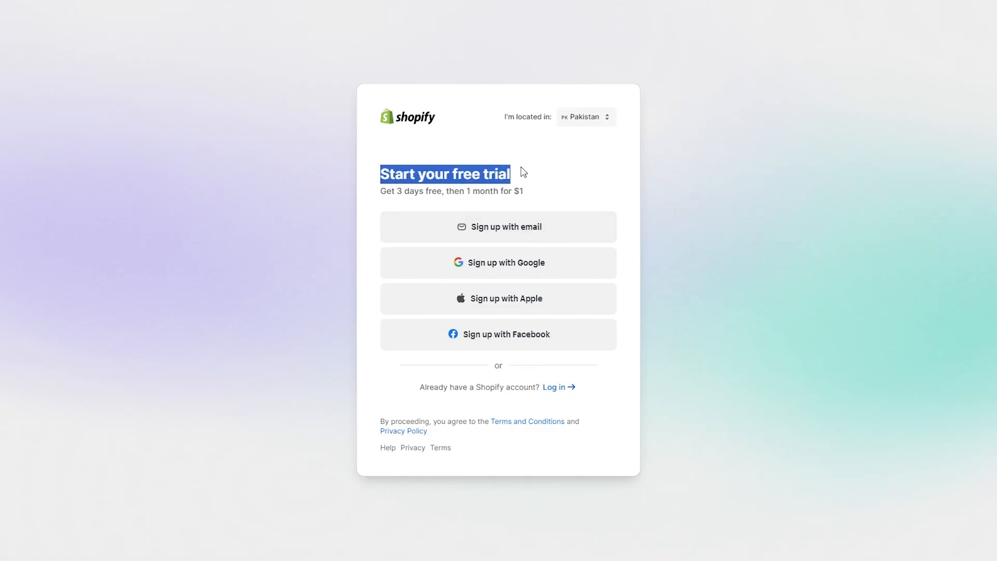
click(579, 119)
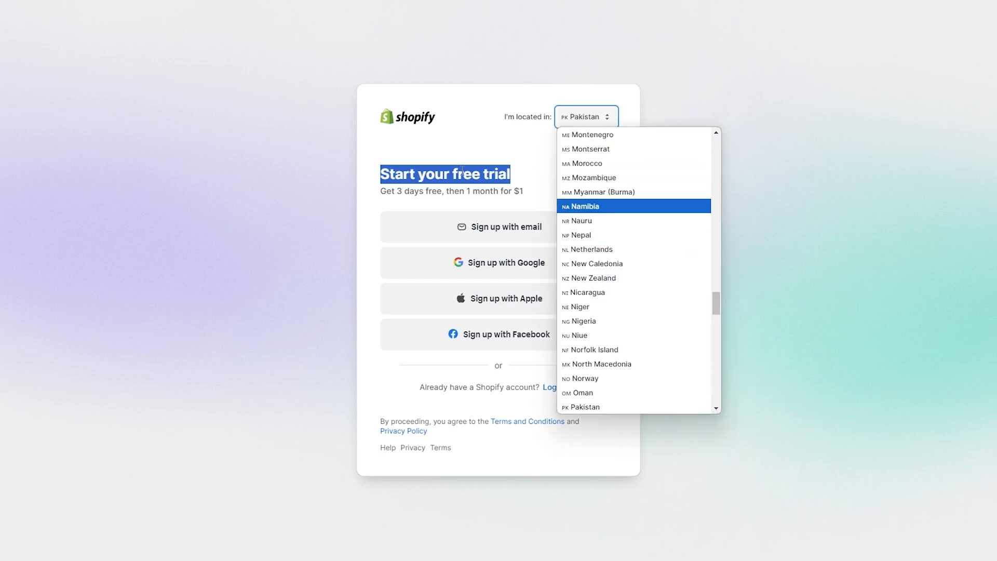
click(521, 126)
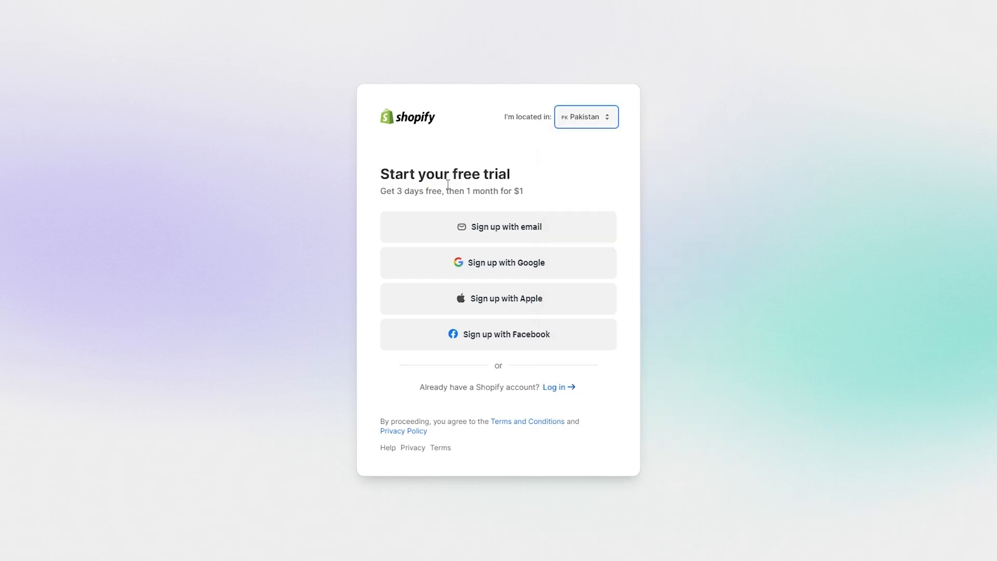
click(514, 234)
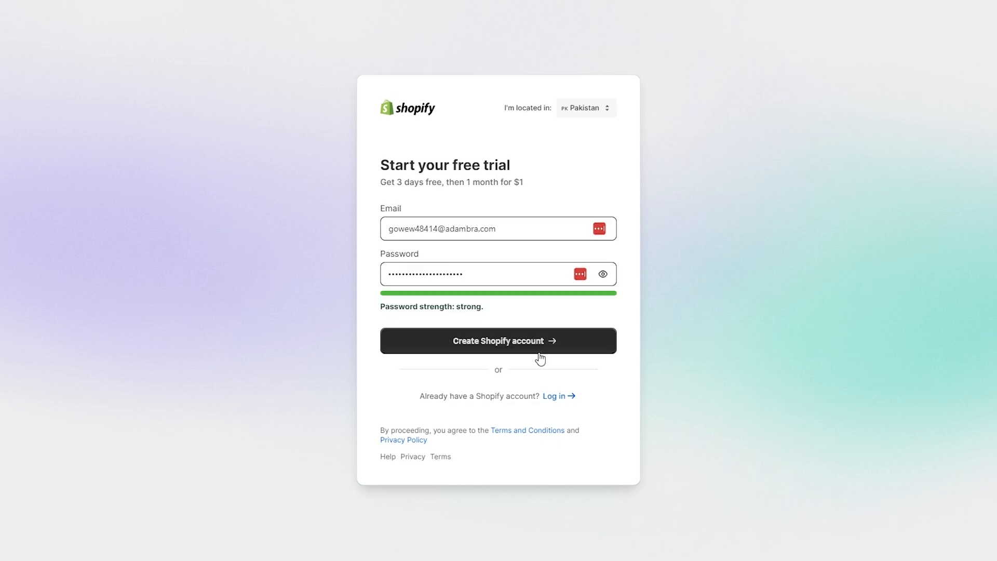
click(539, 351)
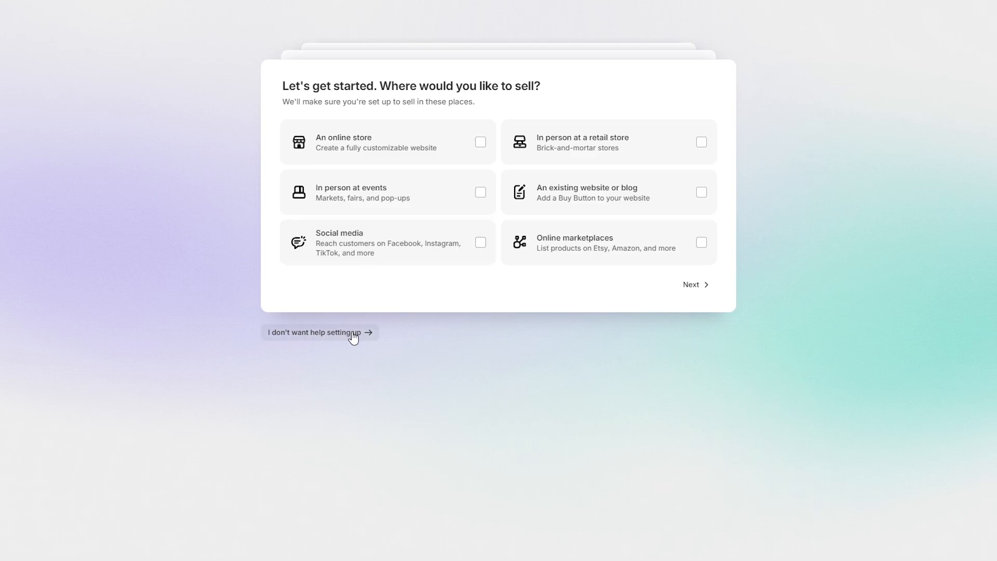
Choose an online store as the place to sell and describe the business as just starting
click(476, 158)
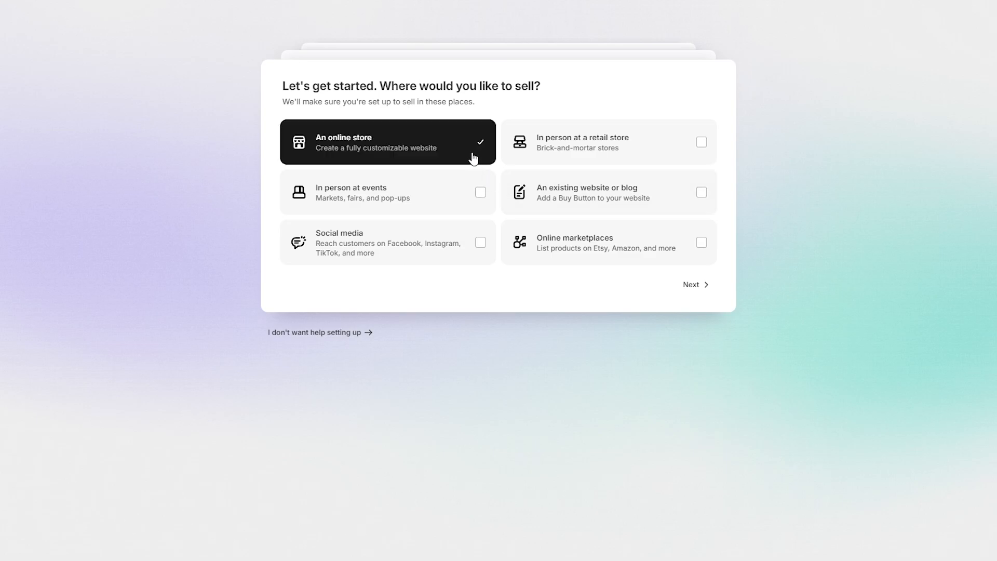
click(692, 287)
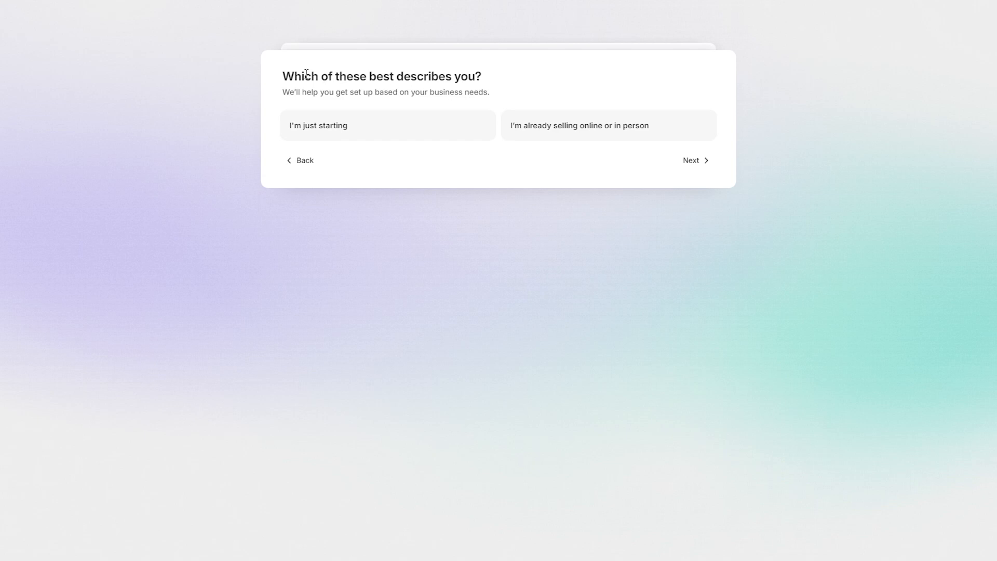
drag(306, 73, 486, 79)
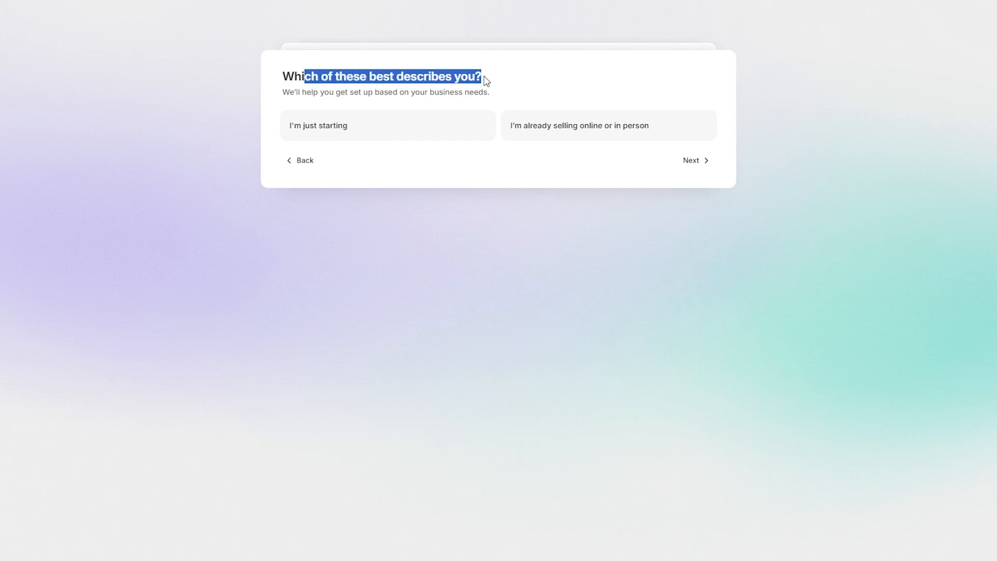
click(358, 127)
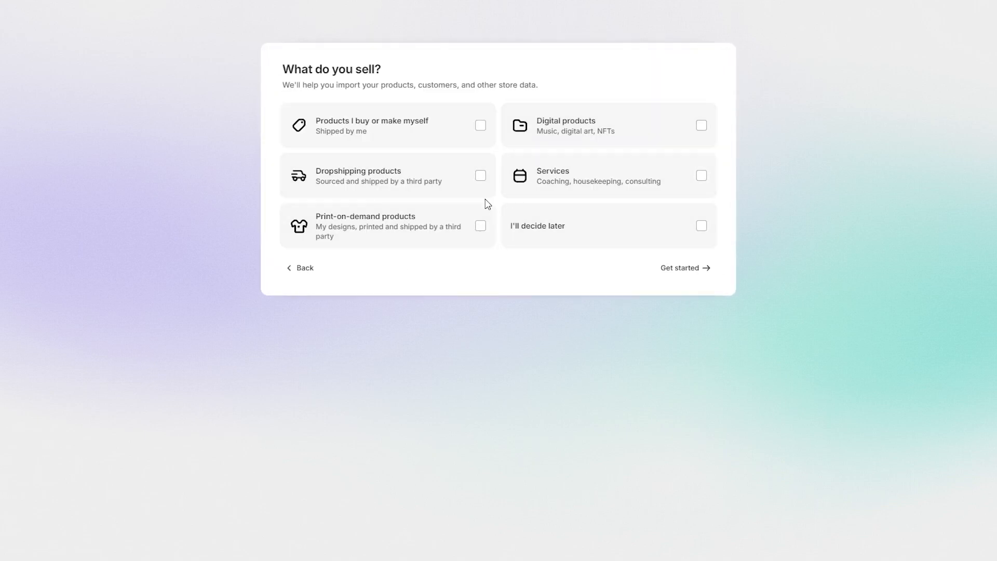
Set what is sold to only products bought or made by yourself and finish the setup questionnaire
drag(303, 68, 383, 65)
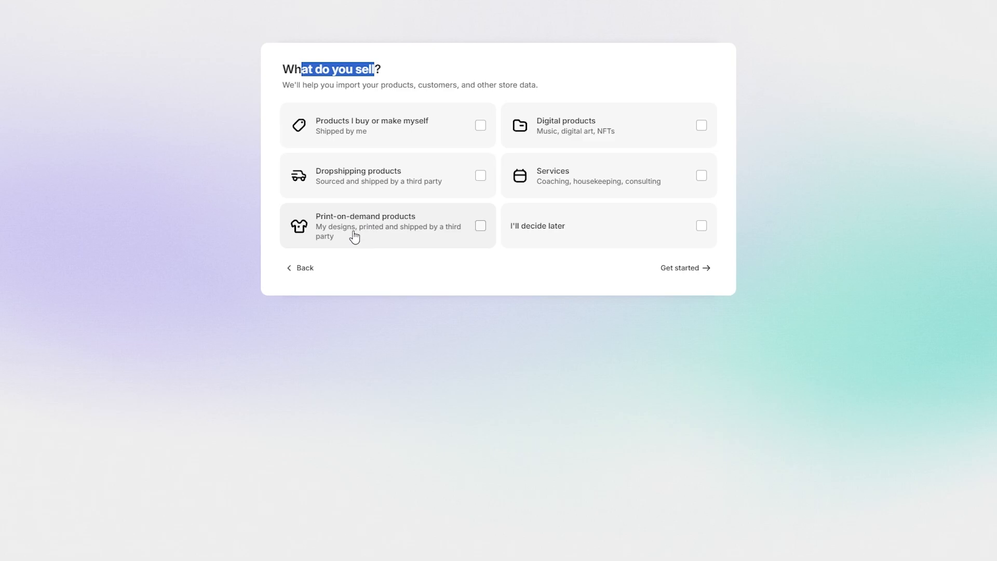
click(359, 128)
click(516, 125)
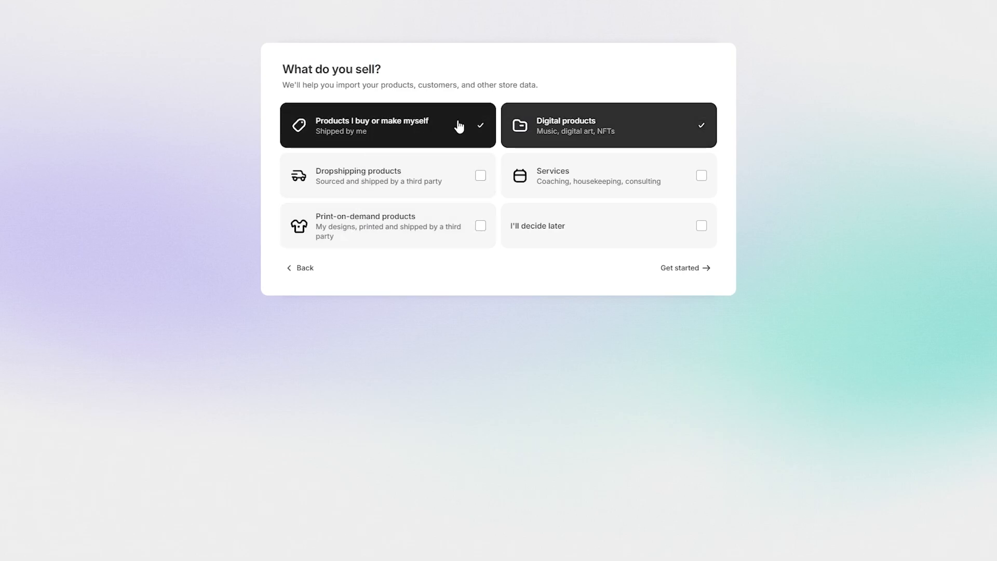
click(613, 120)
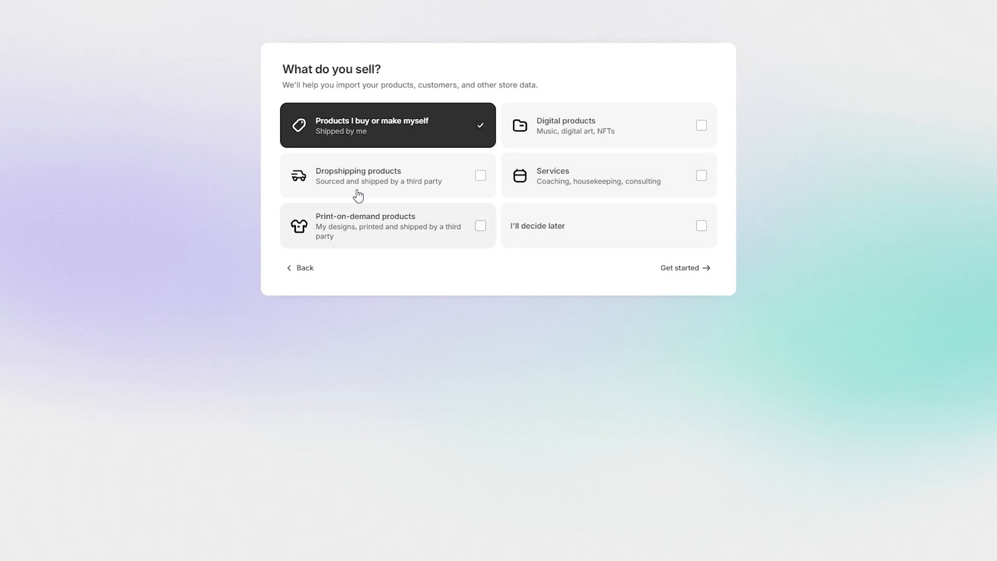
click(680, 278)
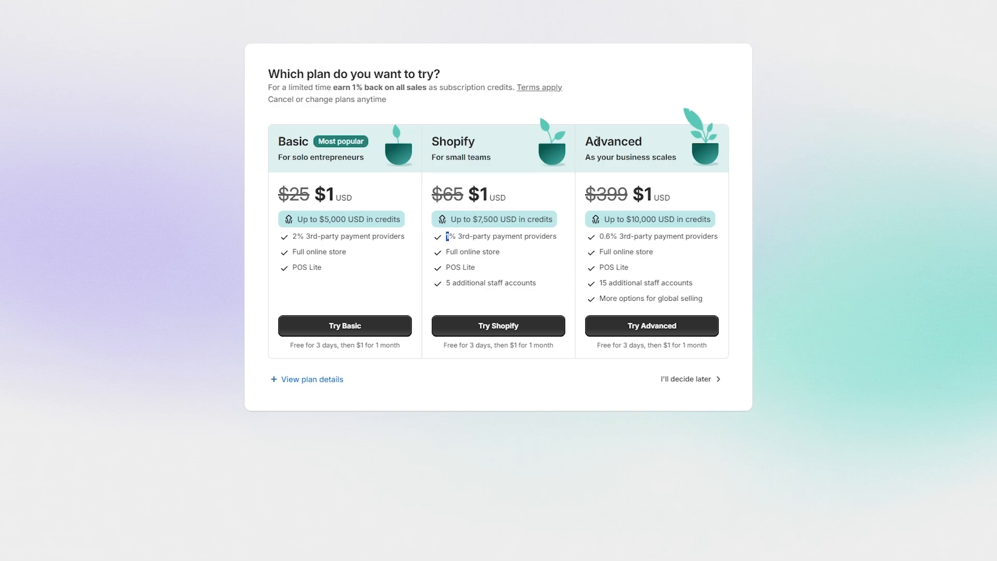
Compare the prices and features of the Basic, Shopify and Advanced plans and defer the plan choice
drag(601, 142, 607, 141)
drag(603, 237, 617, 246)
drag(445, 266, 476, 267)
drag(314, 193, 337, 196)
click(297, 195)
drag(280, 200, 307, 201)
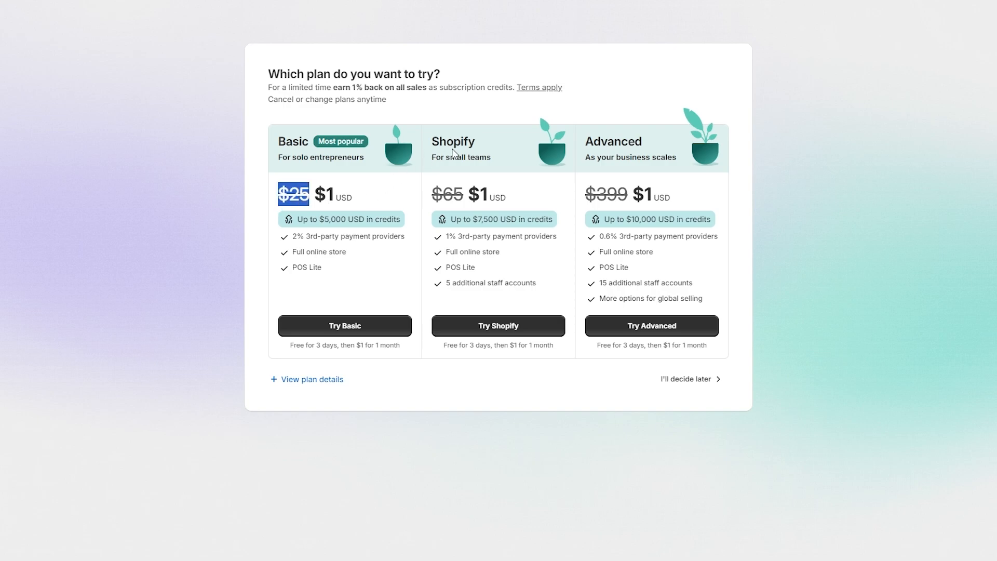
drag(442, 196, 463, 198)
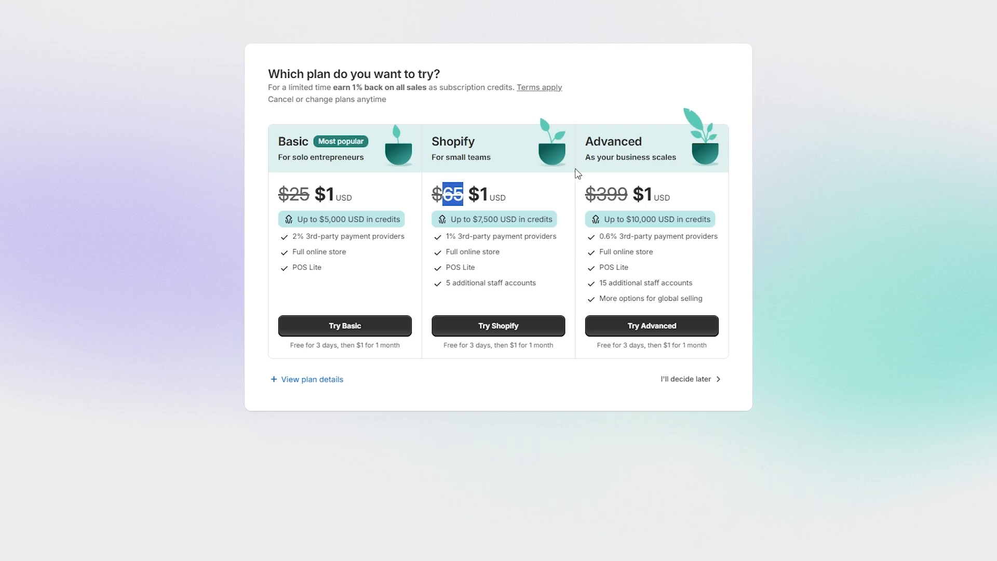
drag(586, 196, 630, 199)
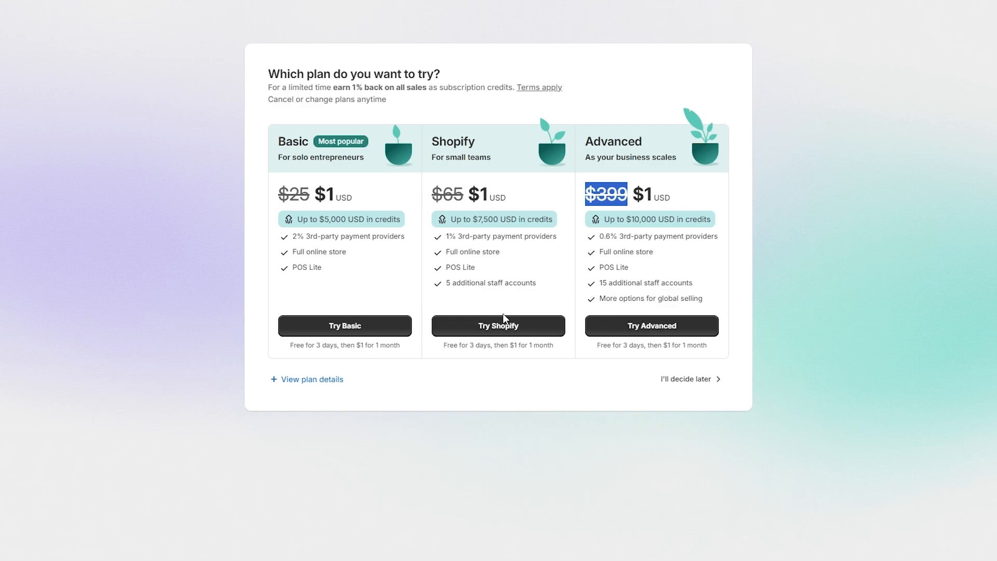
click(717, 390)
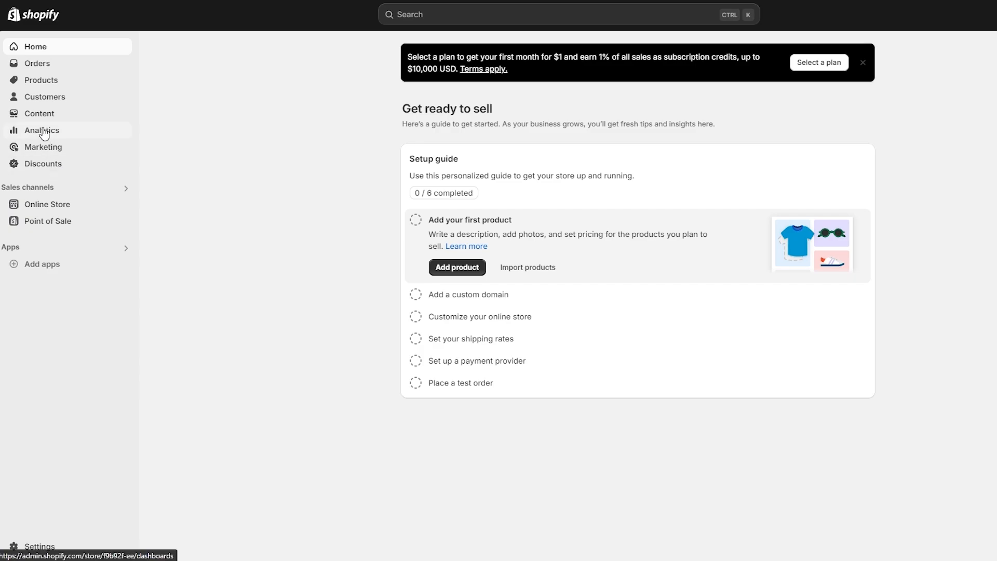
Import the store's products from apparel.csv, publishing new products to all sales channels
click(61, 80)
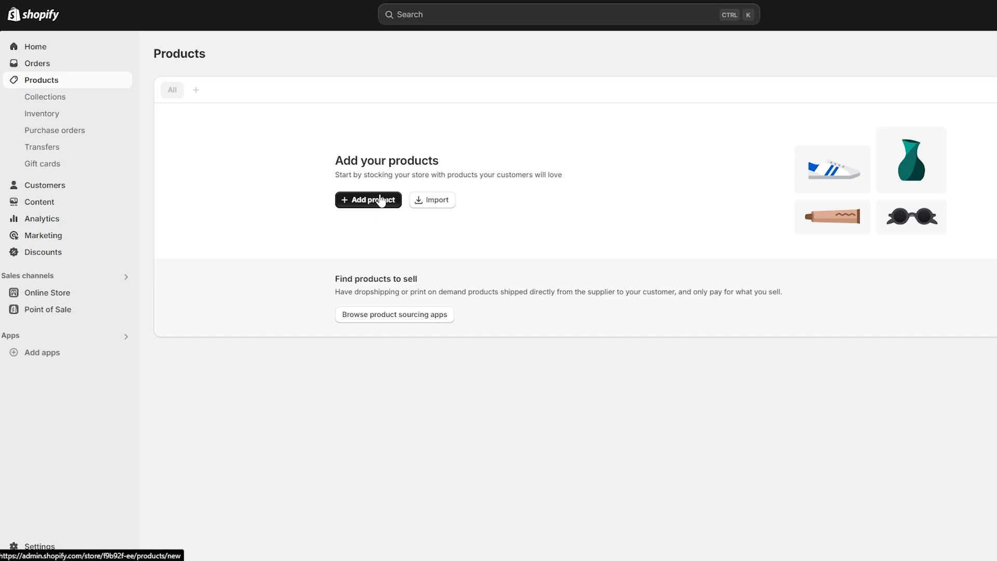
click(442, 206)
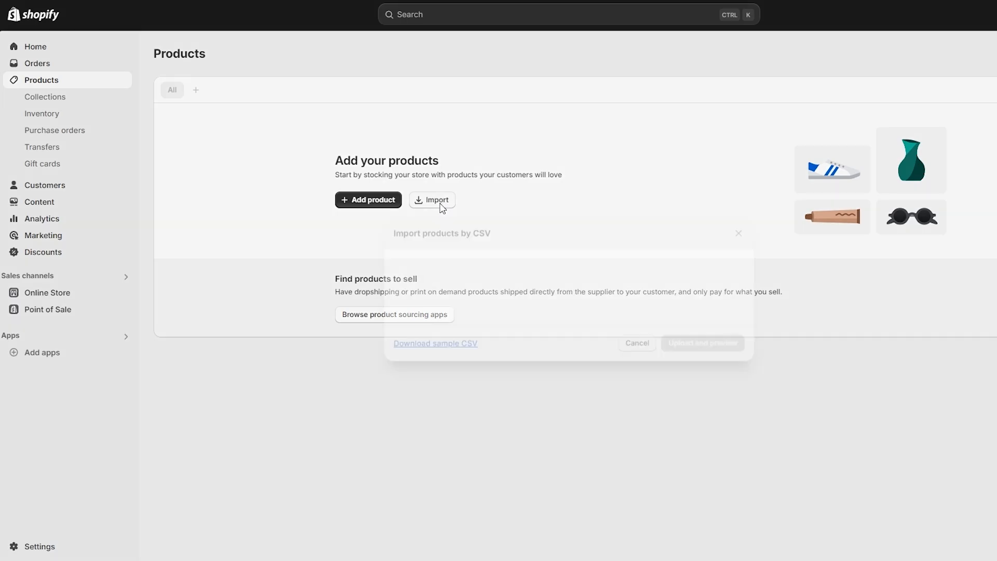
click(506, 277)
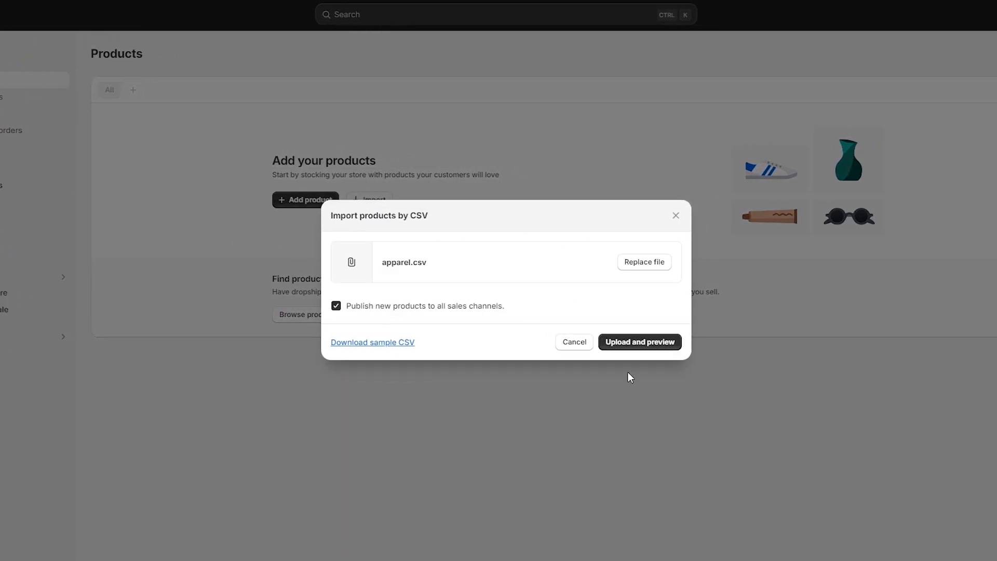
click(636, 347)
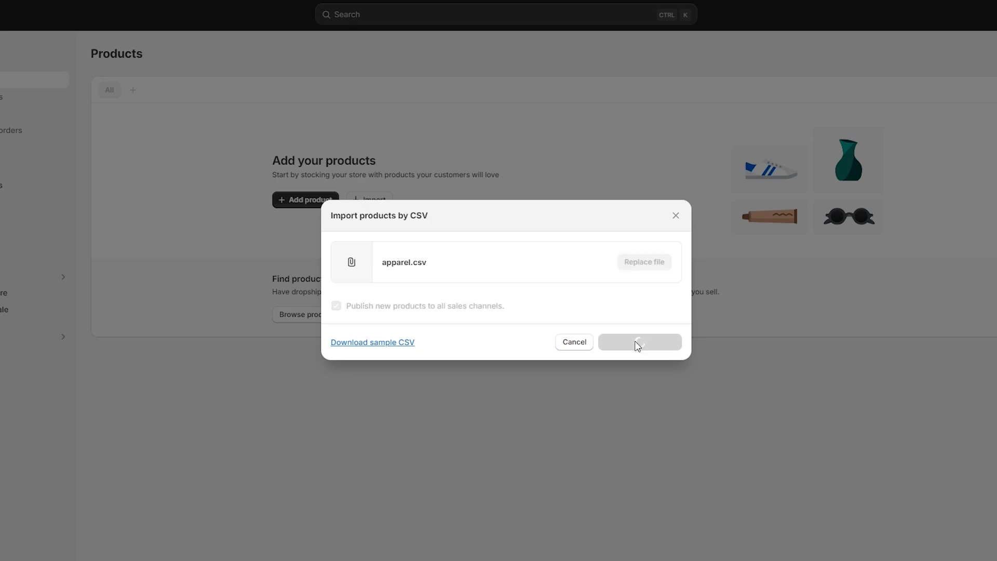
click(631, 472)
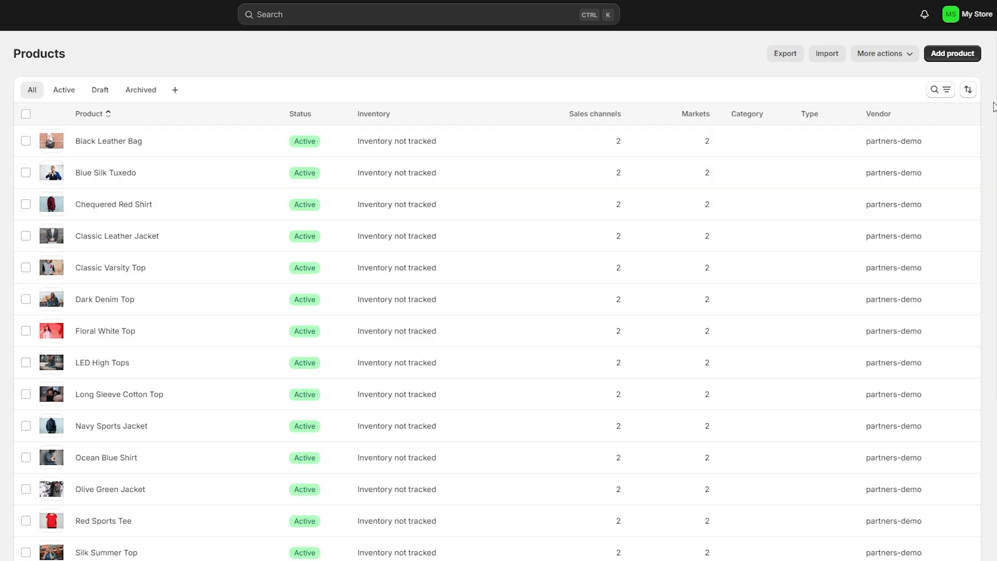
Start a new product and examine its publishing channels and the available product categories
click(948, 57)
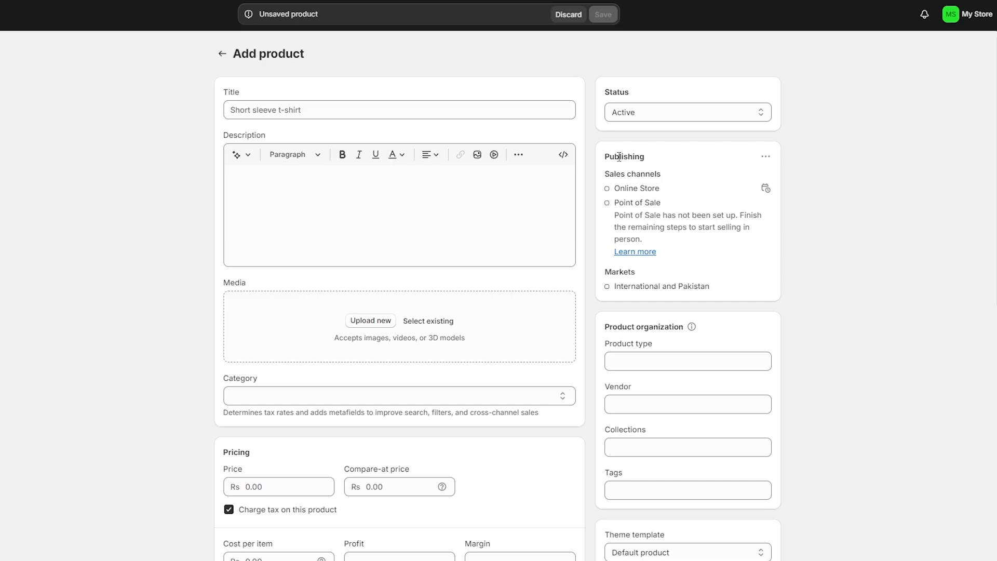
drag(615, 155, 645, 202)
click(632, 212)
scroll(329, 329, down, 3)
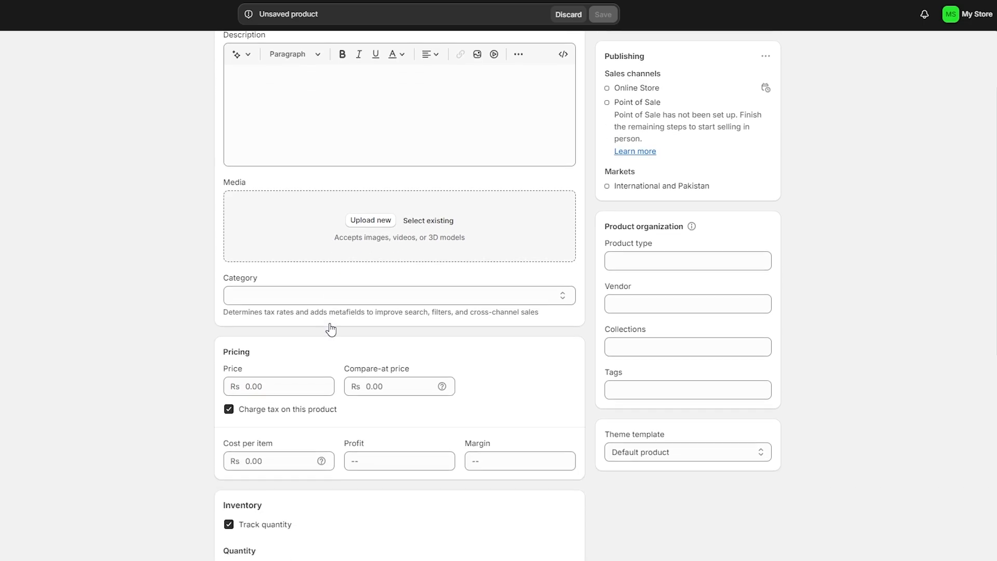
click(271, 277)
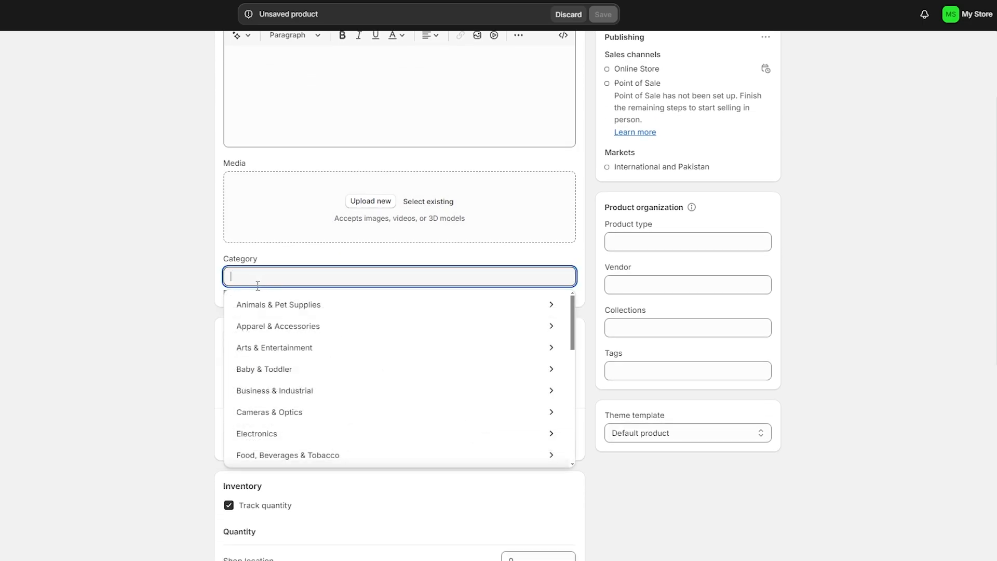
scroll(278, 400, down, 8)
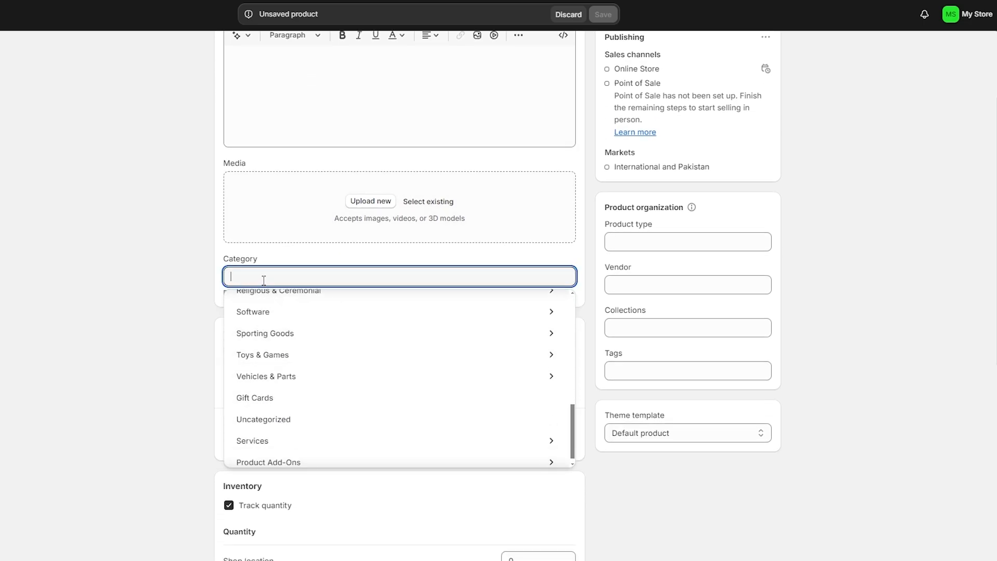
click(197, 282)
Review the new product's pricing, inventory, shipping, product type, description and status options, and return to the product list
scroll(218, 265, down, 3)
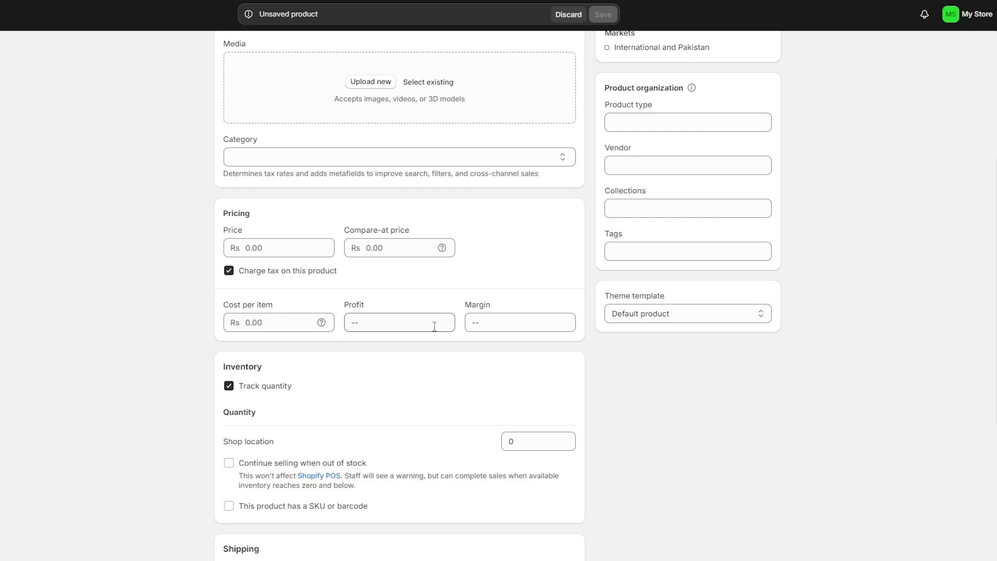
scroll(431, 327, down, 2)
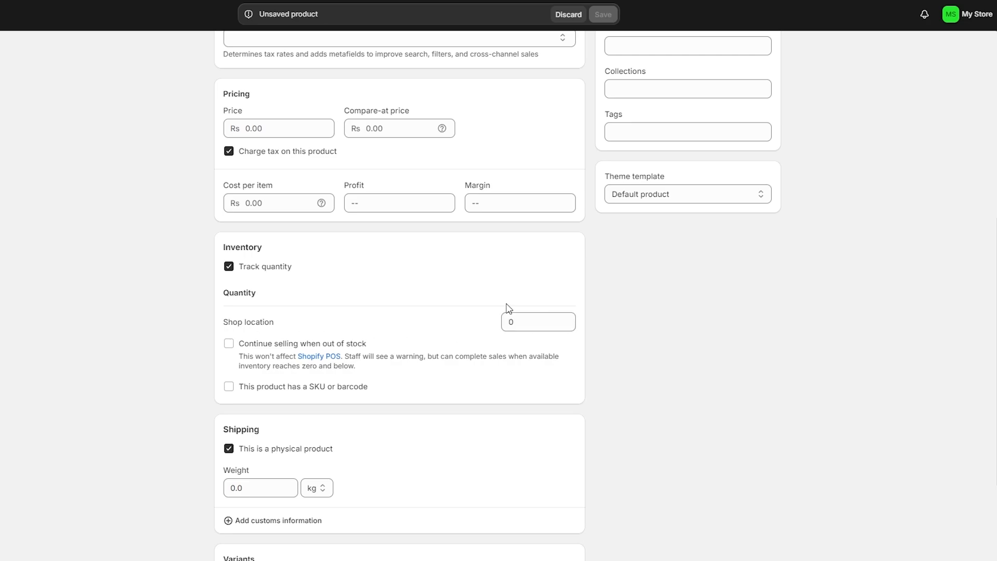
scroll(499, 337, down, 2)
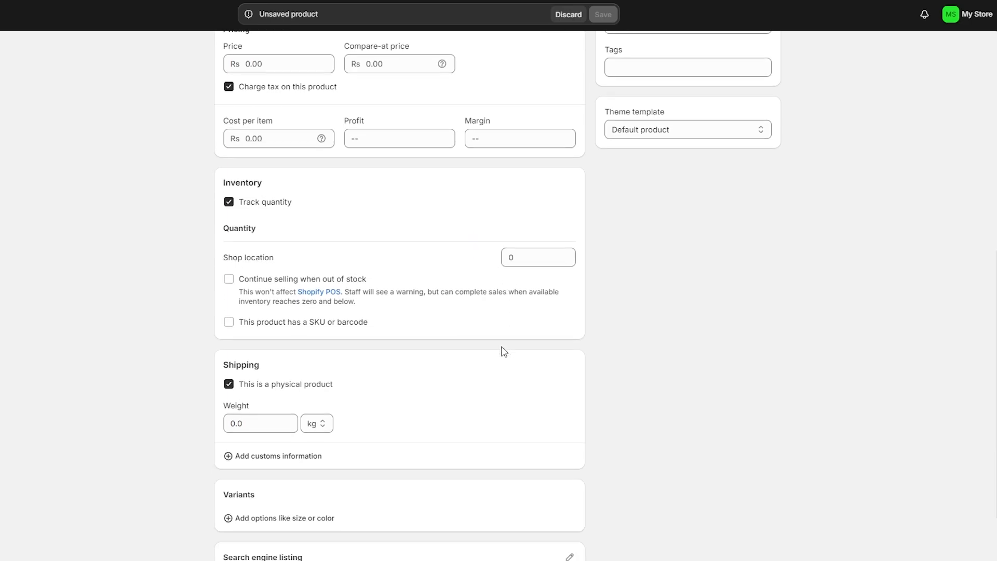
scroll(468, 374, up, 7)
drag(653, 284, 618, 285)
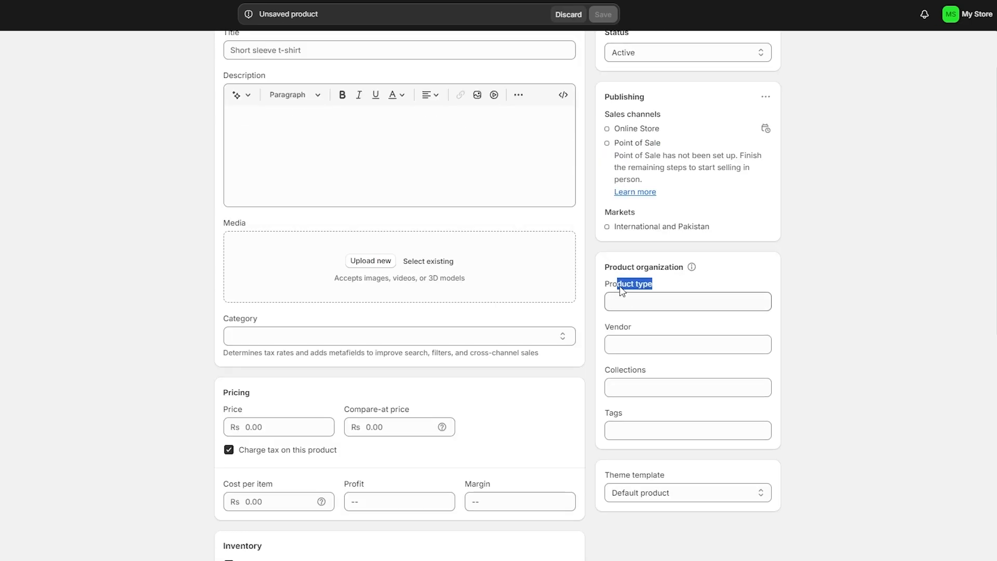
scroll(597, 442, up, 1)
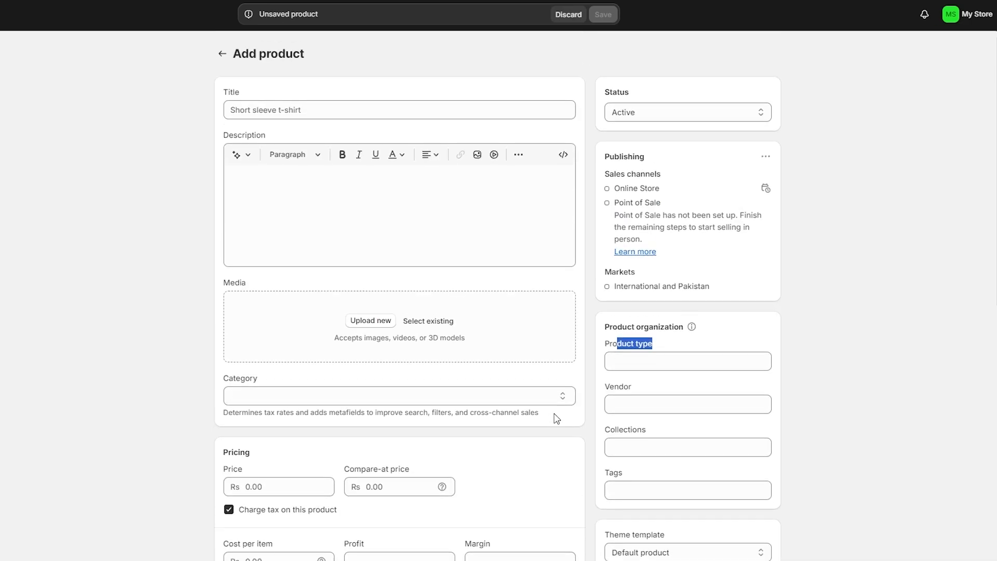
click(378, 171)
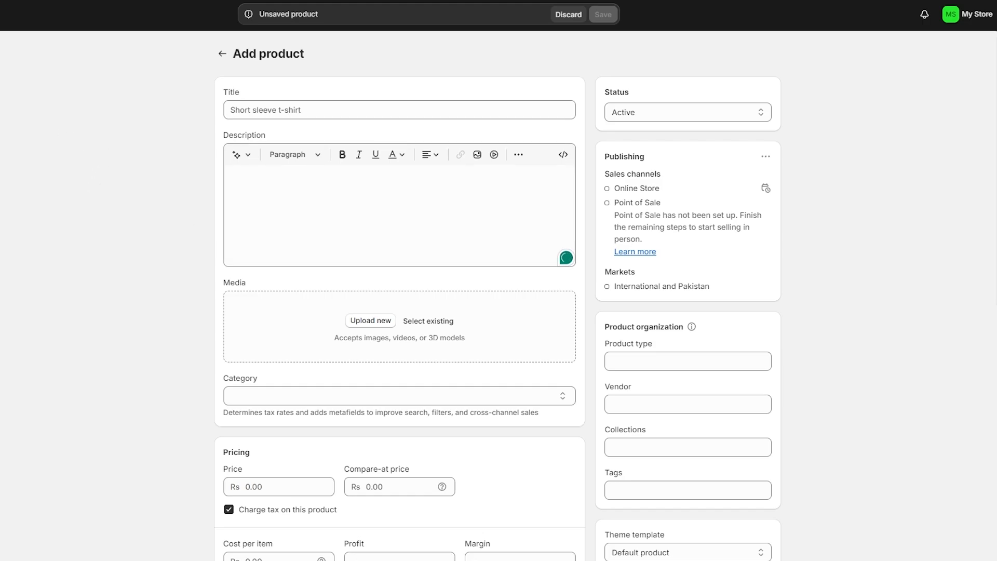
click(629, 114)
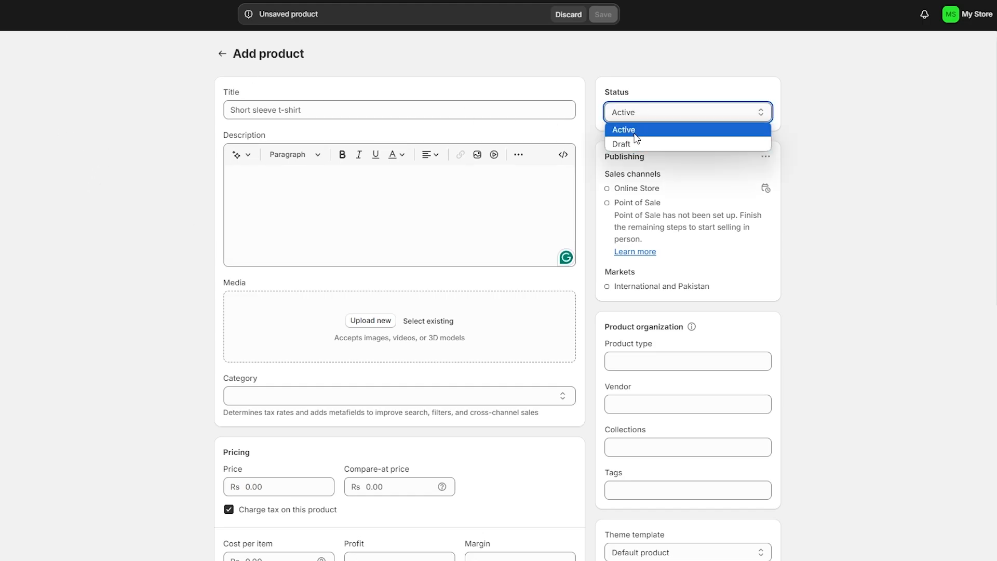
click(637, 134)
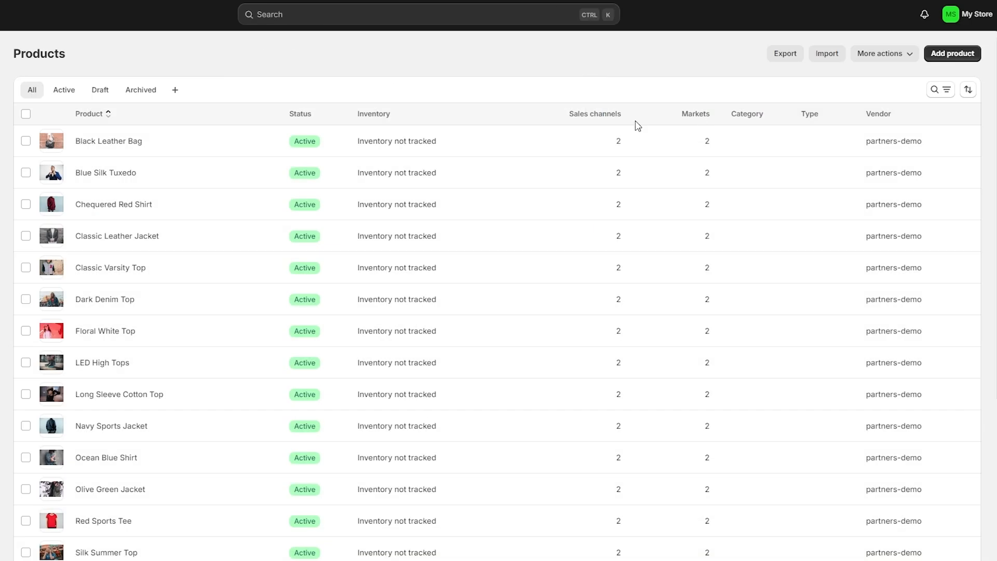
Look through the imported products and their statuses in the product list
scroll(638, 126, down, 5)
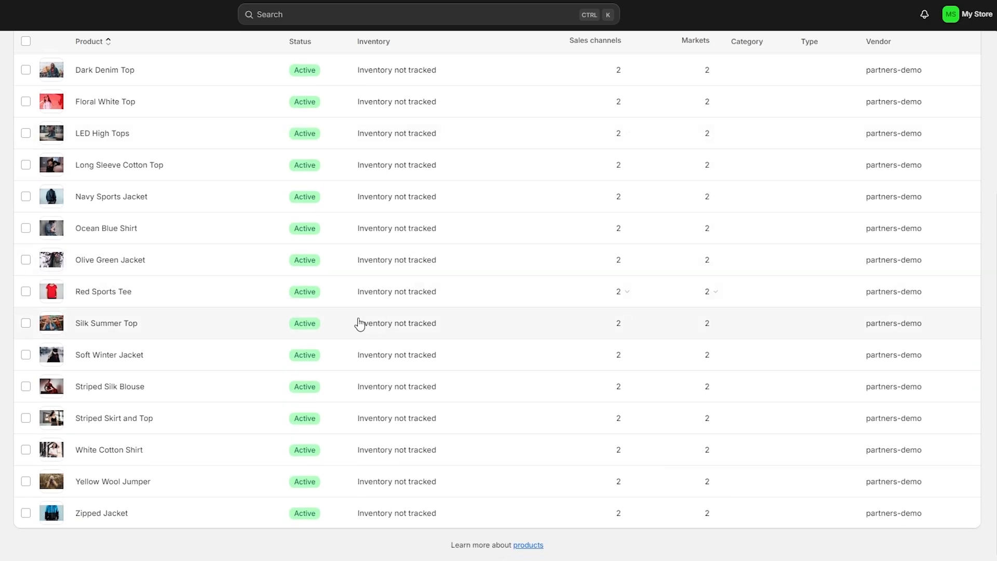
scroll(302, 471, up, 5)
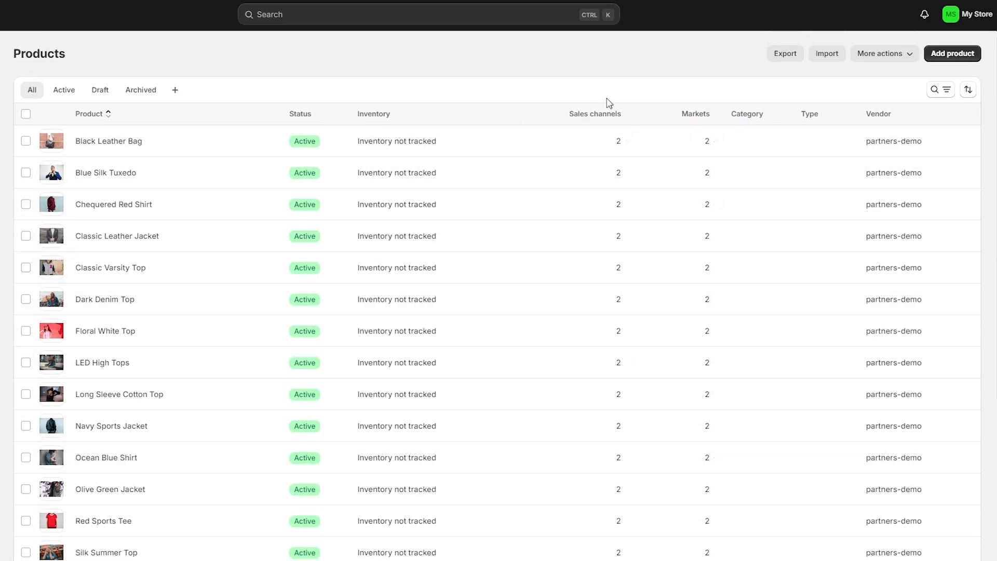
scroll(651, 404, down, 3)
scroll(627, 397, up, 3)
scroll(374, 376, down, 2)
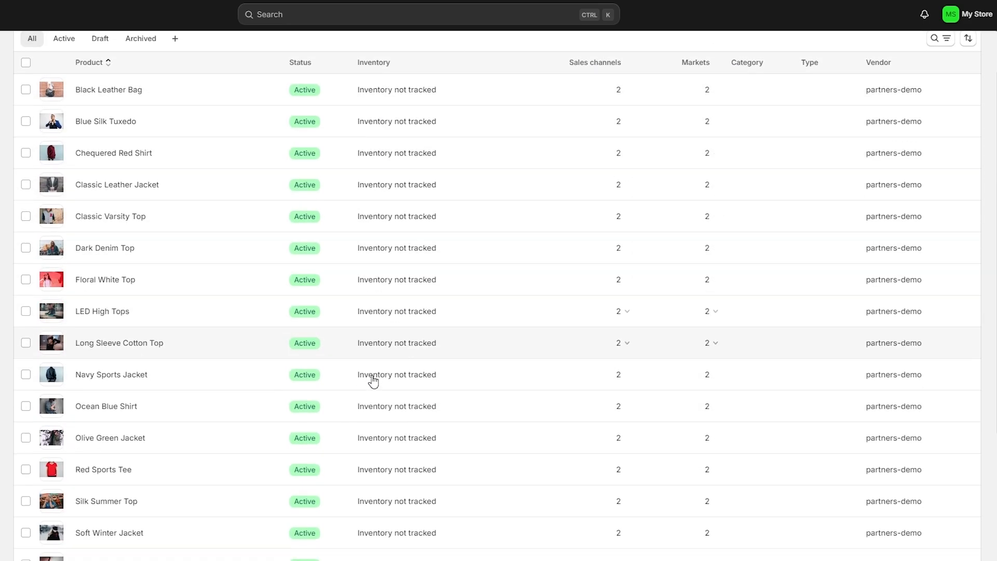
scroll(378, 378, up, 2)
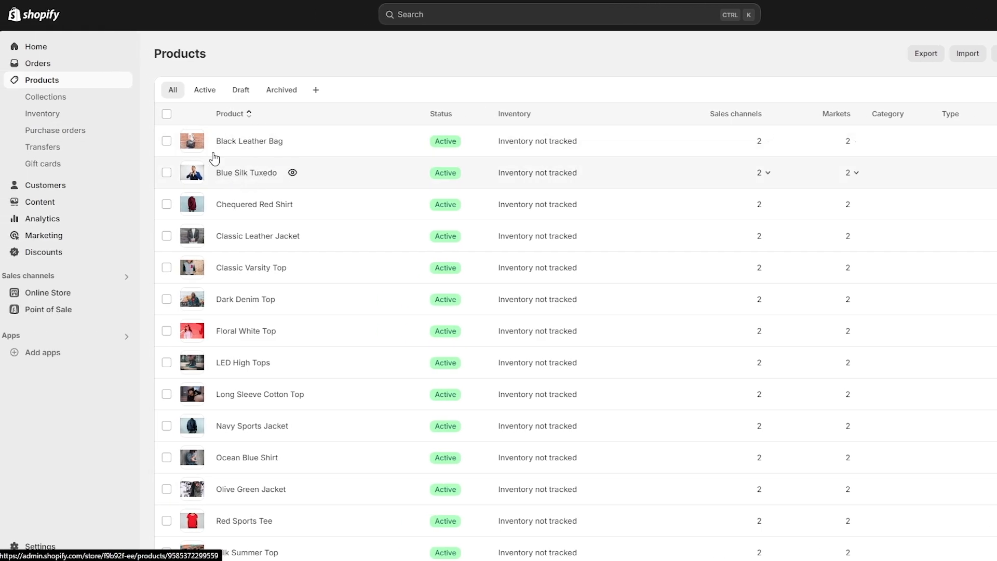
Delete the default Home page collection from the store's collections
click(63, 100)
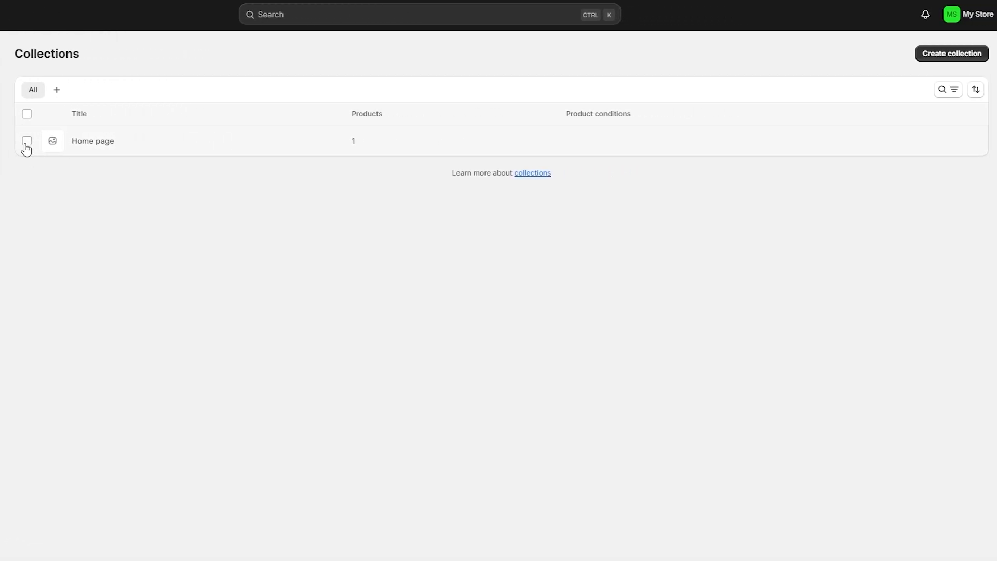
click(27, 141)
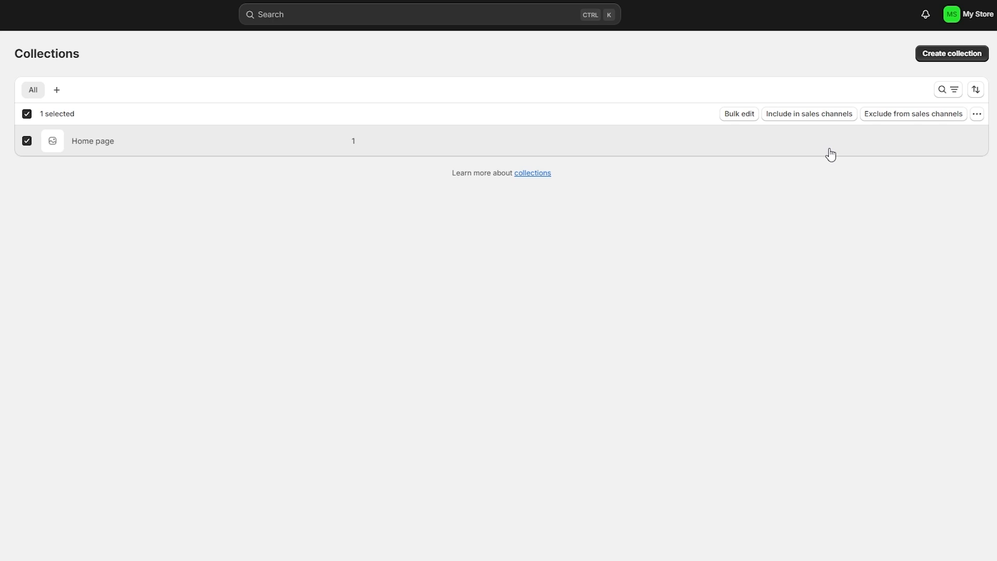
click(976, 115)
click(957, 143)
click(589, 310)
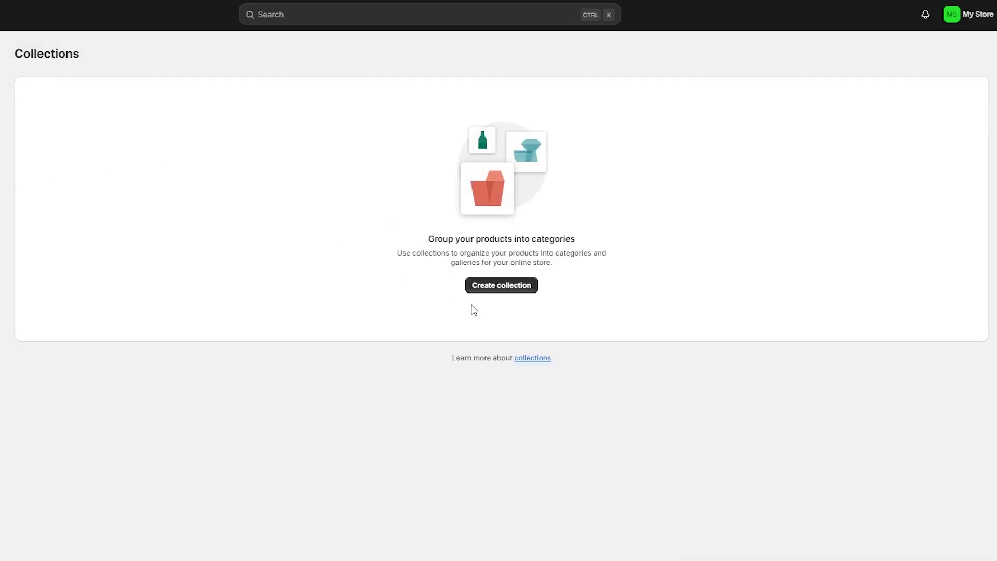
Start a new collection titled Mens and leave its description empty
click(512, 290)
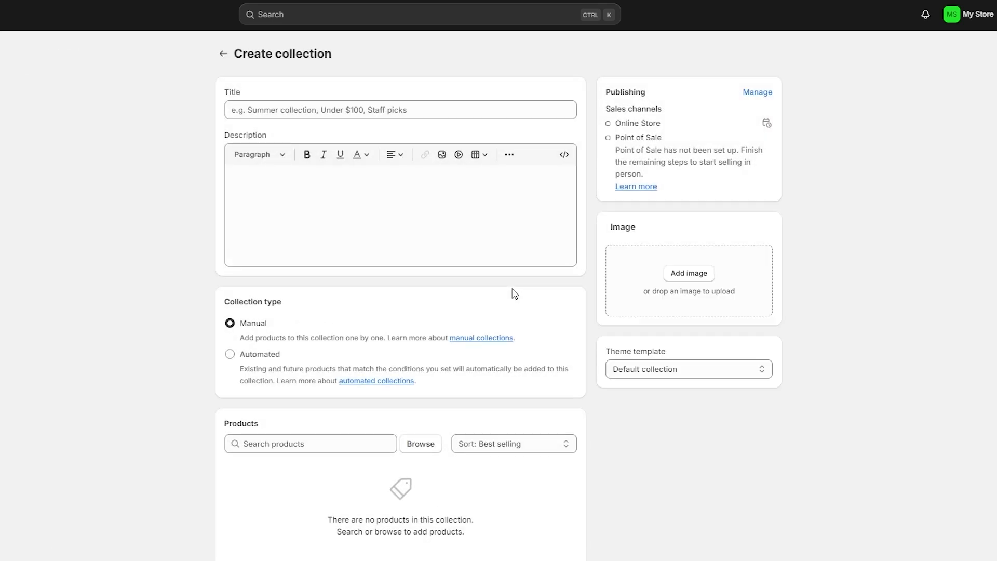
click(268, 112)
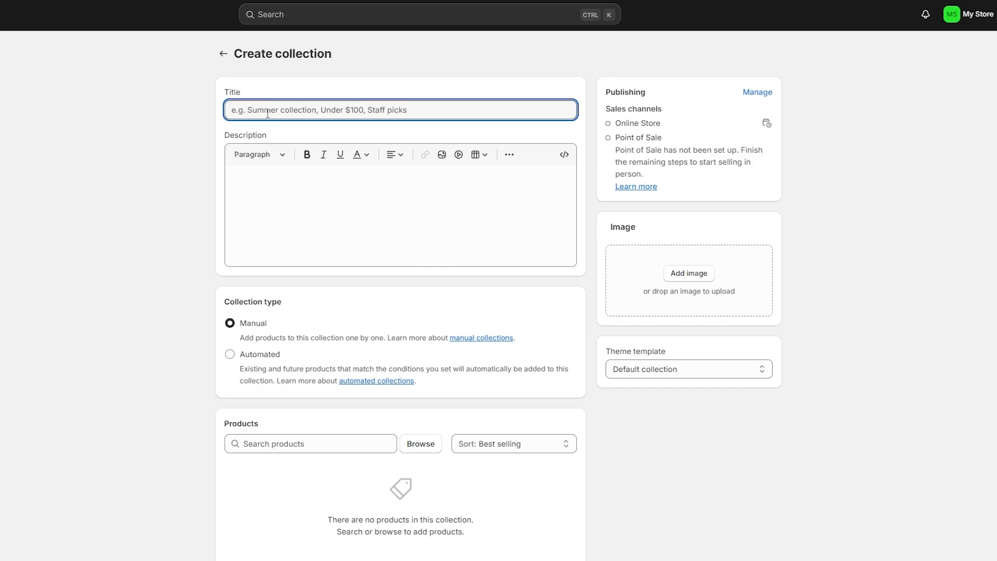
text(Mens)
key(Tab)
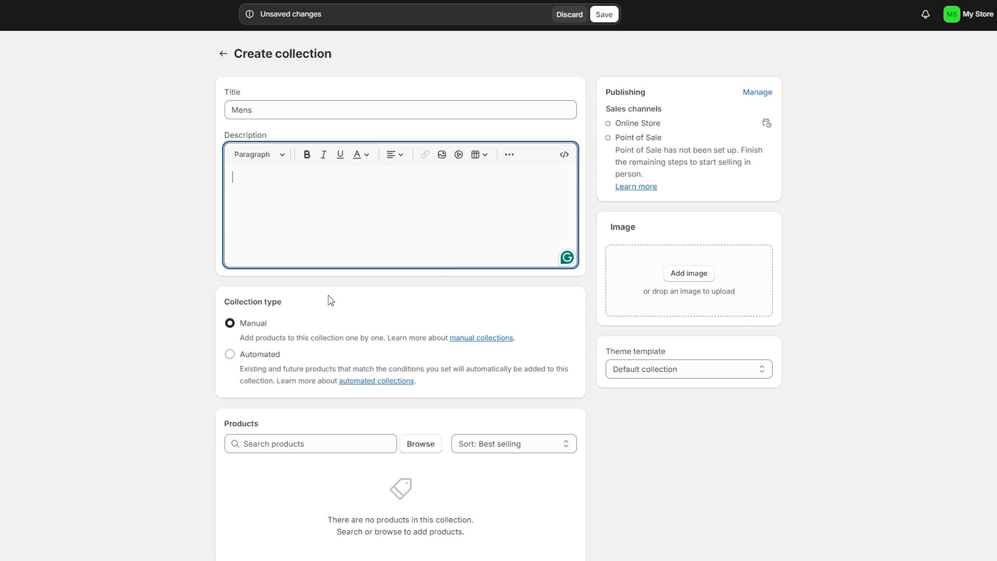
Examine the tag condition options of an automated collection and return the collection type to Manual
drag(236, 302, 314, 292)
scroll(317, 304, down, 2)
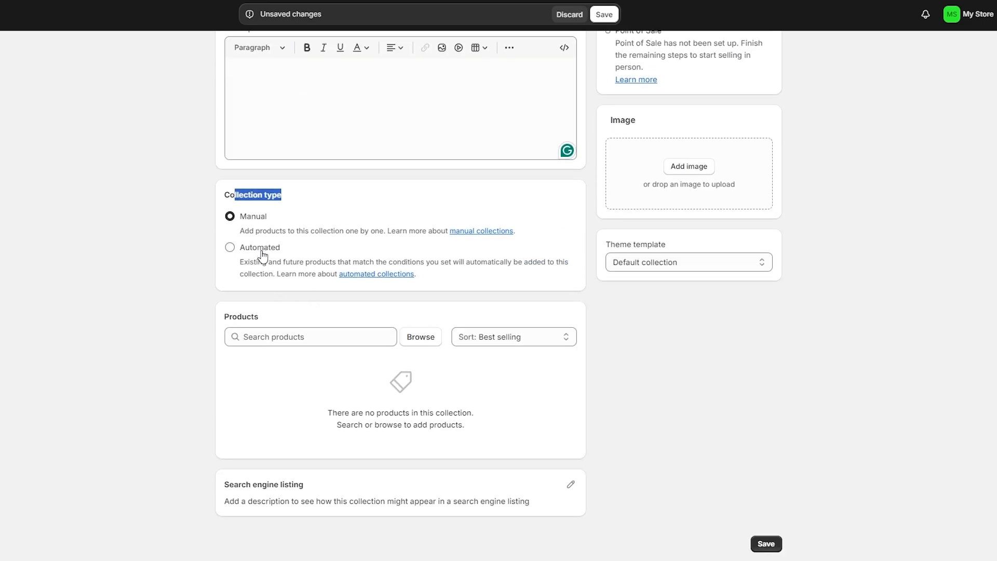
click(256, 250)
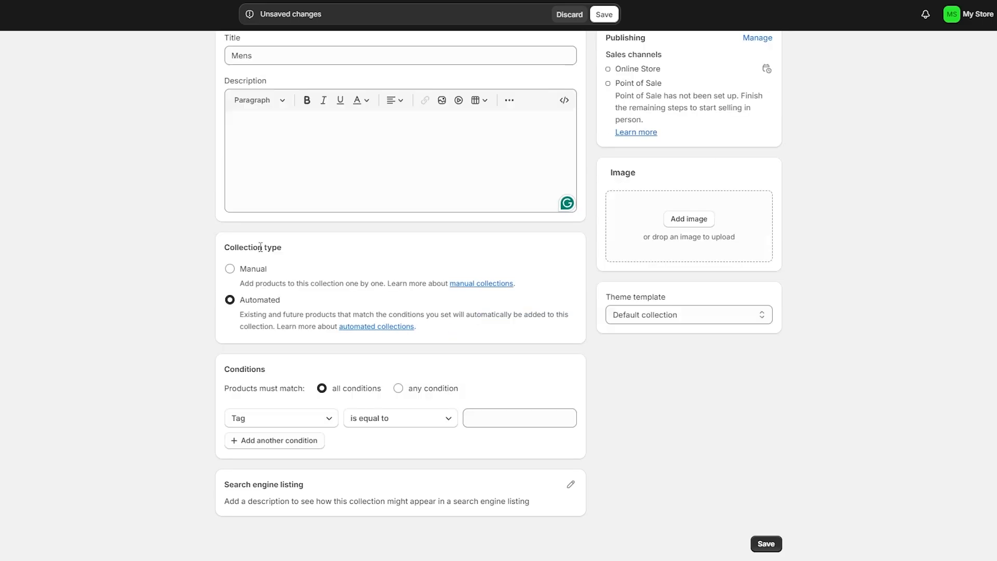
click(465, 421)
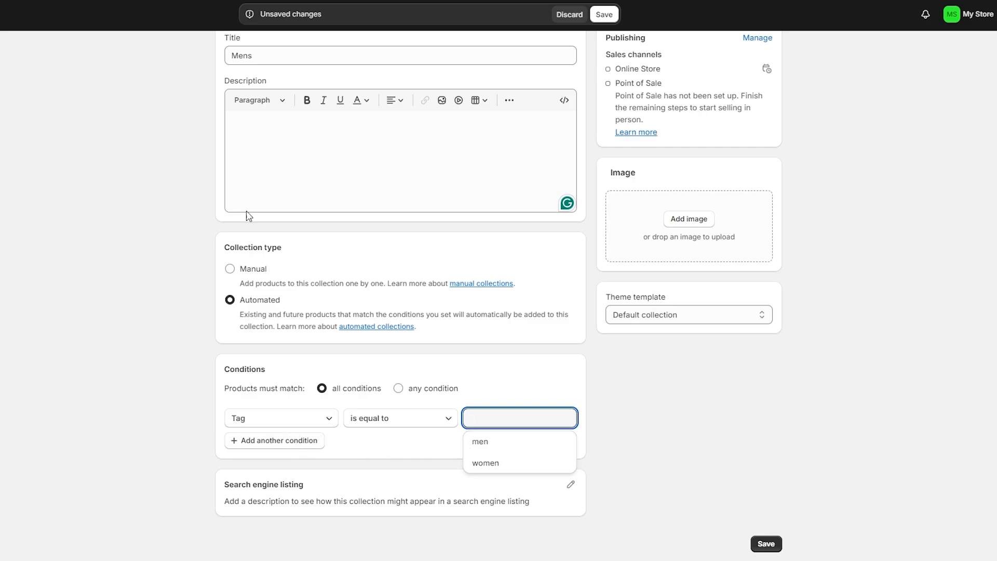
click(266, 272)
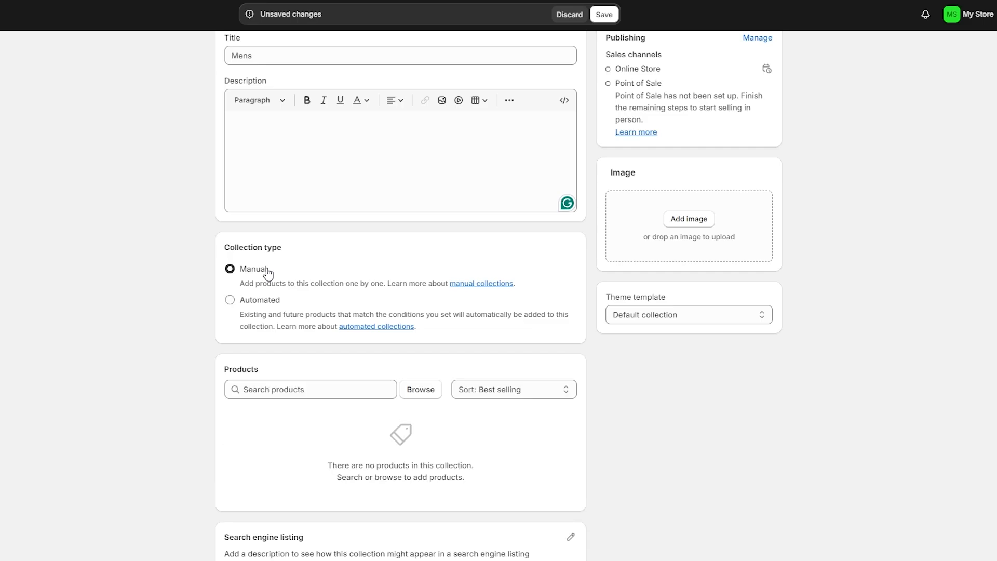
Add Blue Silk Tuxedo, Chequered Red Shirt, LED High Tops, Navy Sports Jacket, Ocean Blue Shirt and Zipped Jacket to the Mens collection
click(420, 390)
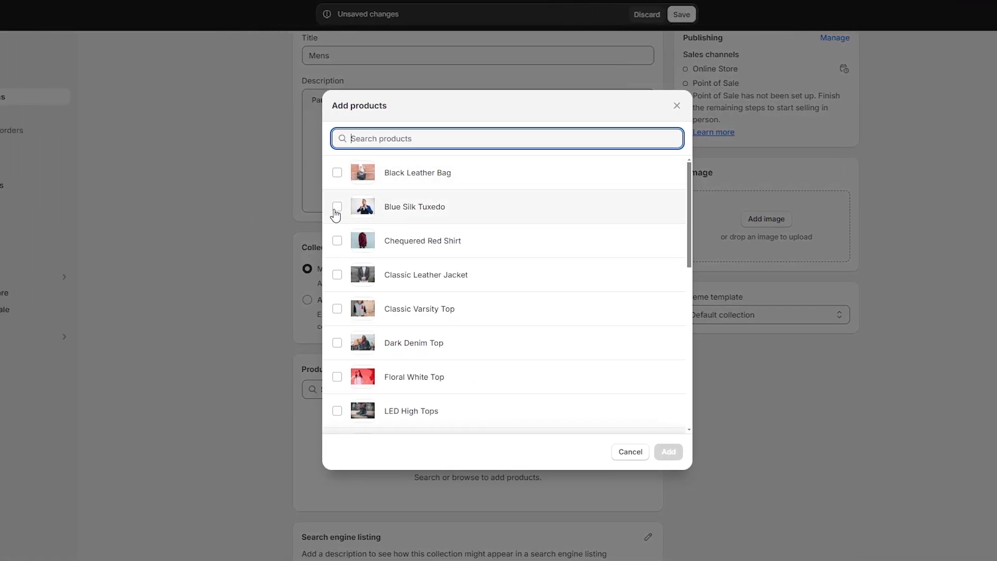
click(336, 207)
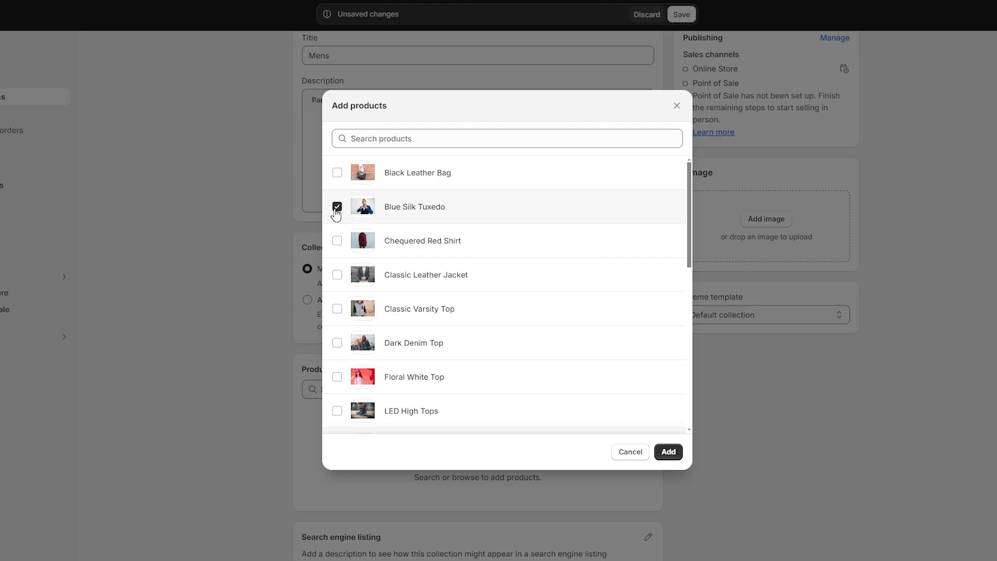
scroll(337, 212, down, 2)
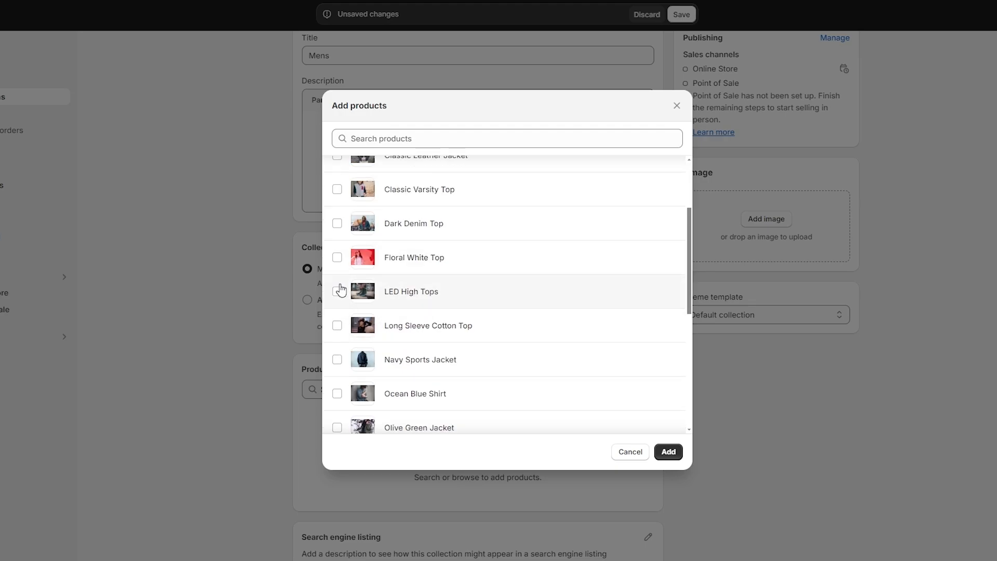
click(337, 291)
click(337, 359)
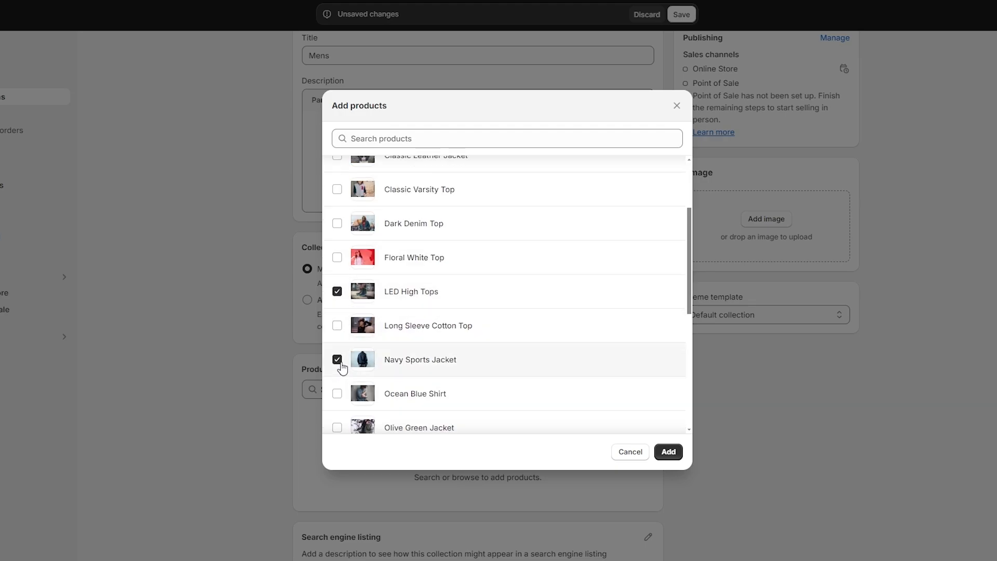
scroll(338, 359, up, 2)
click(668, 453)
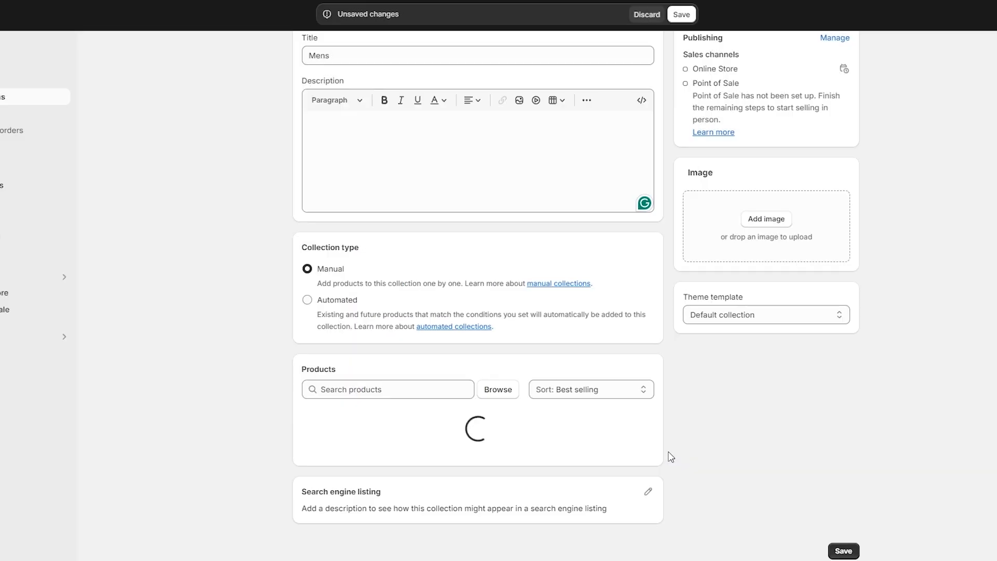
scroll(722, 405, down, 3)
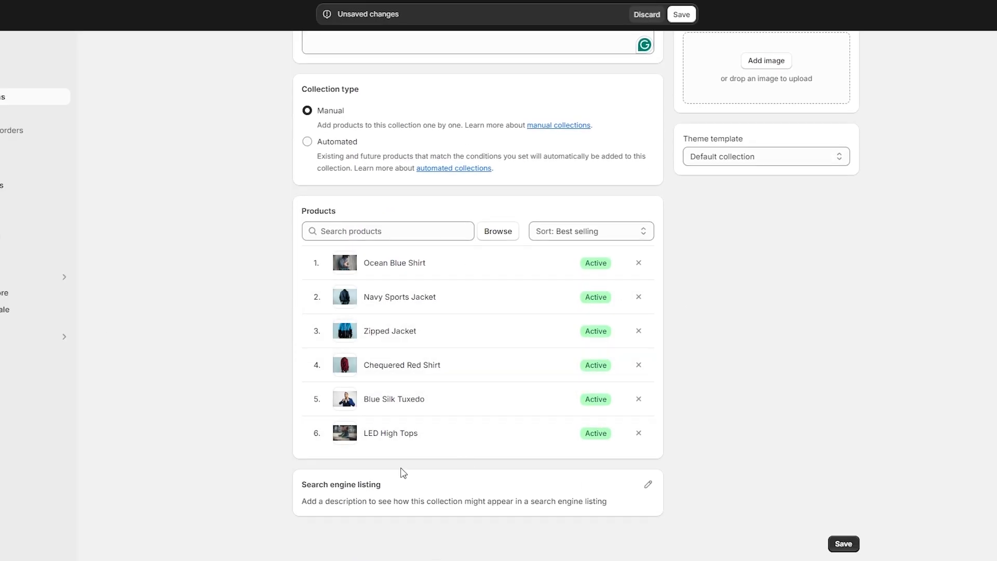
Set the photo of the man in the blue tuxedo as the Mens collection's image and save the collection
scroll(488, 334, up, 3)
scroll(810, 431, up, 1)
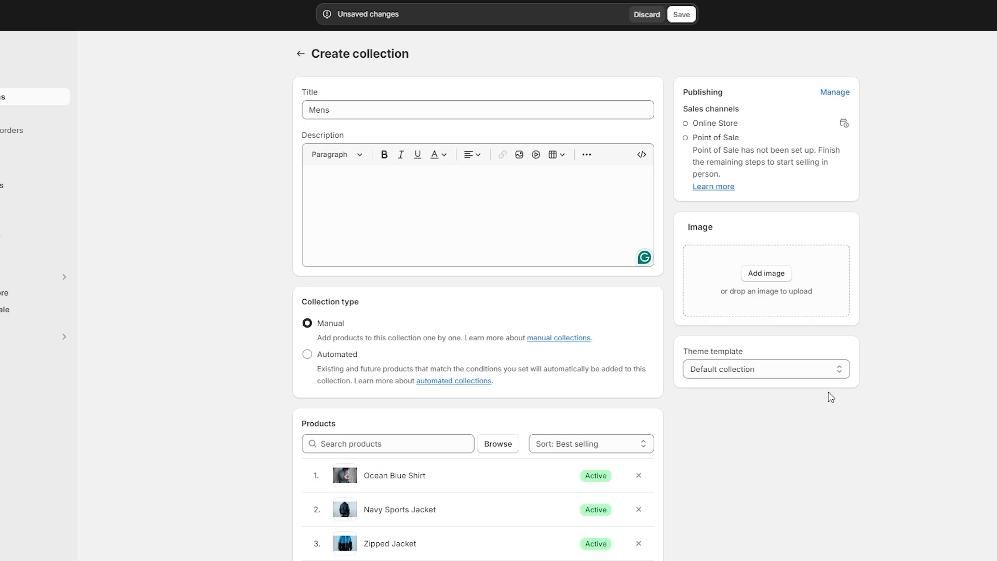
click(760, 273)
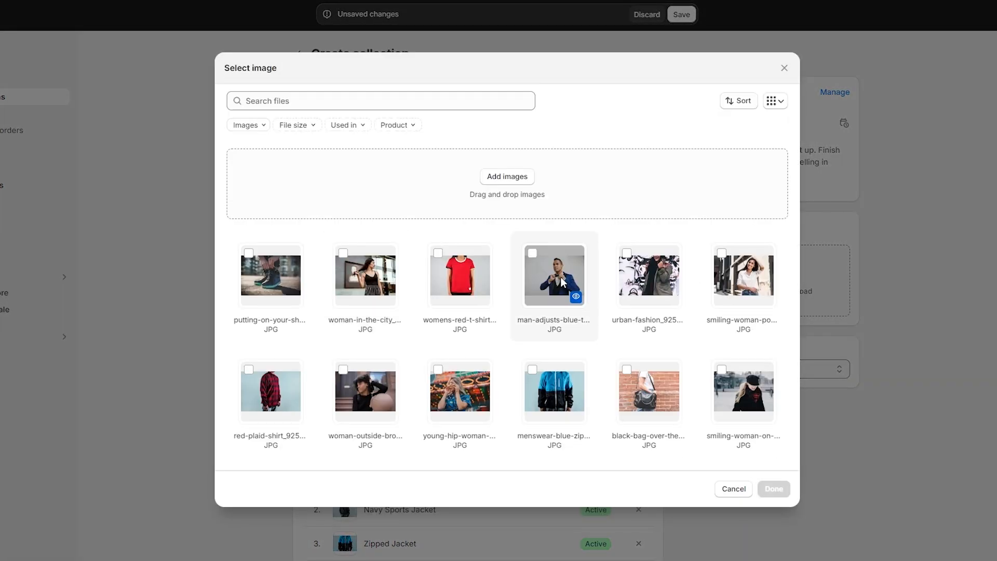
click(561, 282)
click(774, 489)
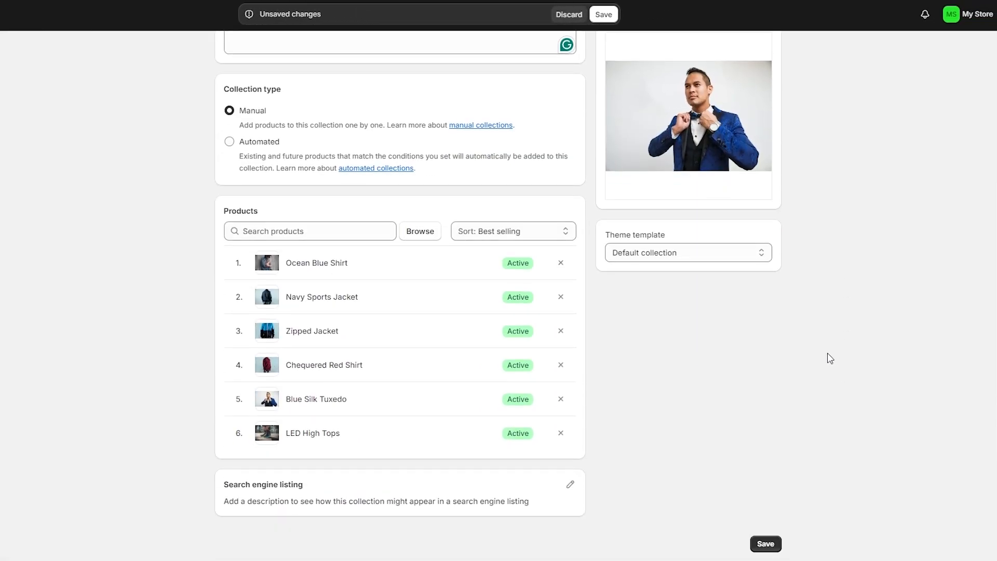
scroll(827, 354, up, 4)
scroll(774, 479, down, 4)
click(766, 544)
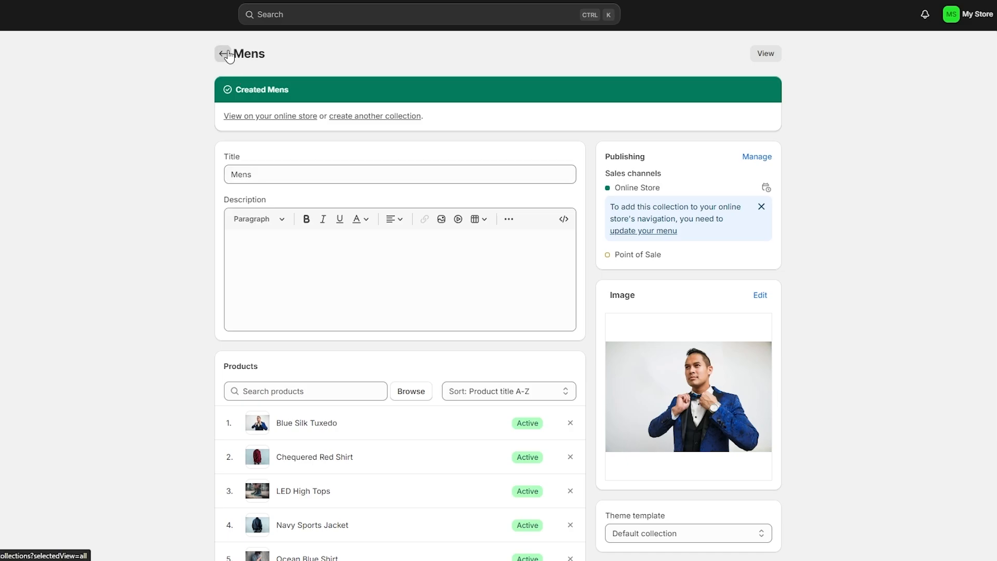
Return to the collections list and create a second collection titled Women with the women's products and an image
click(223, 53)
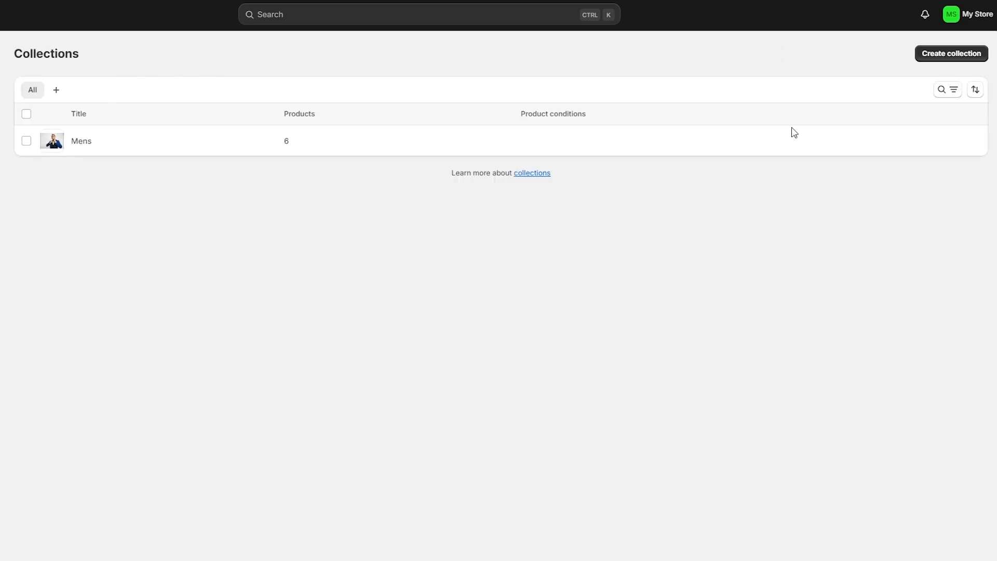
click(971, 56)
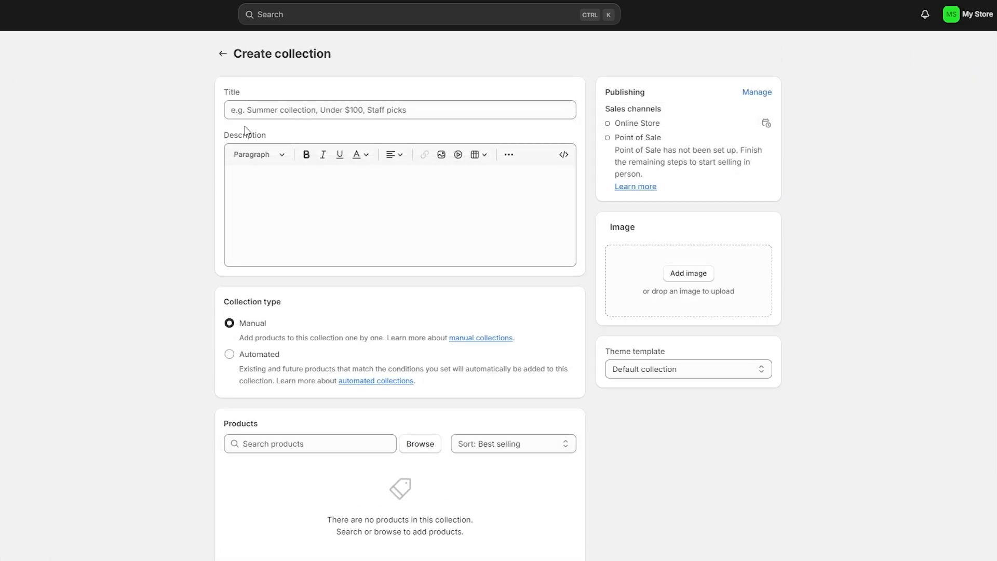
click(253, 111)
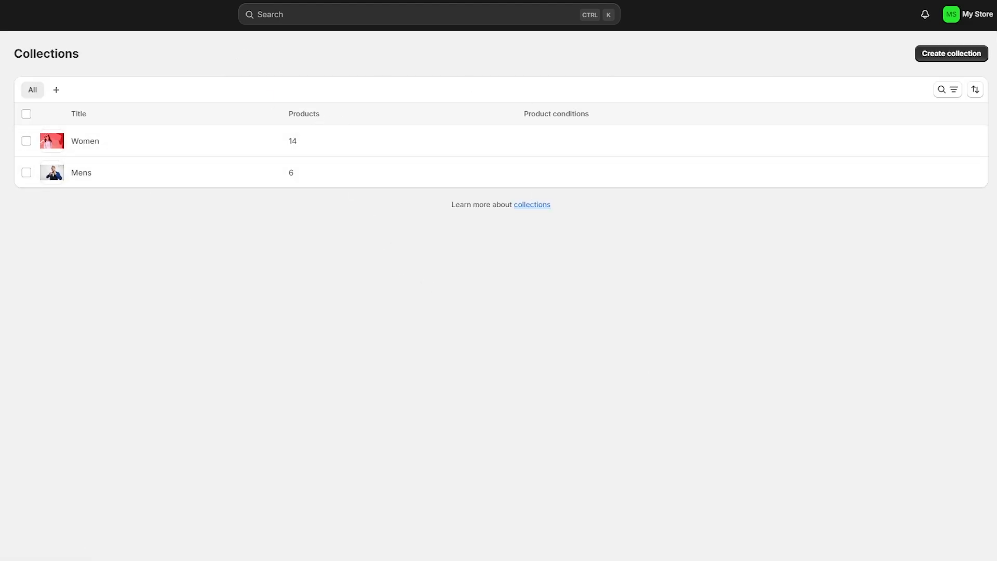
View the online store's home page and check the featured products' prices and currency
click(123, 294)
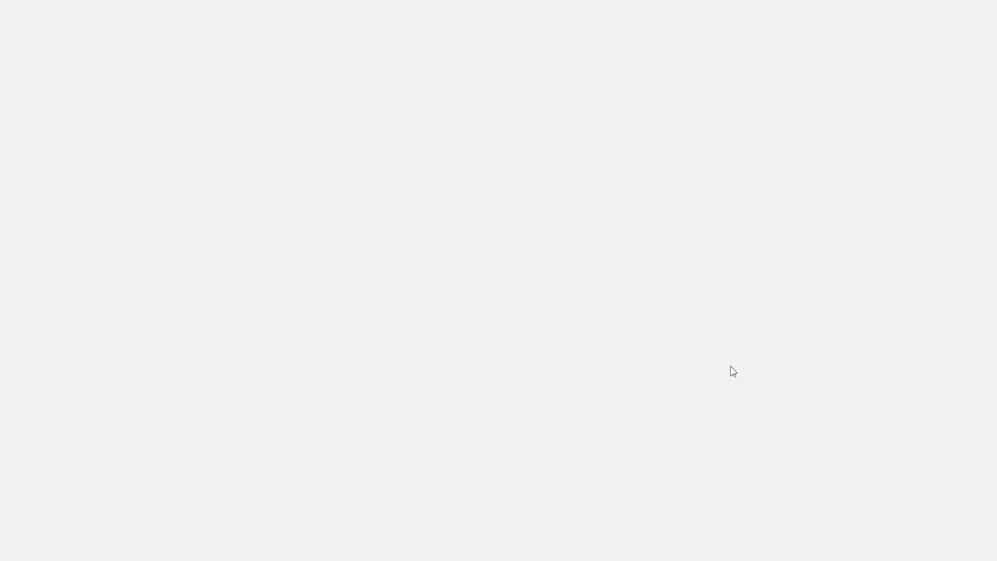
scroll(367, 344, down, 10)
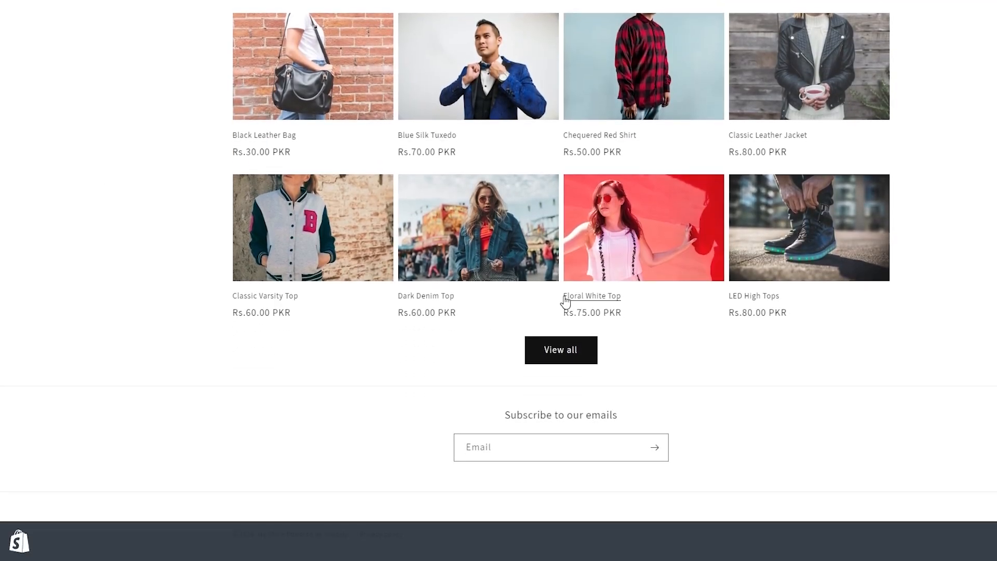
scroll(423, 300, up, 3)
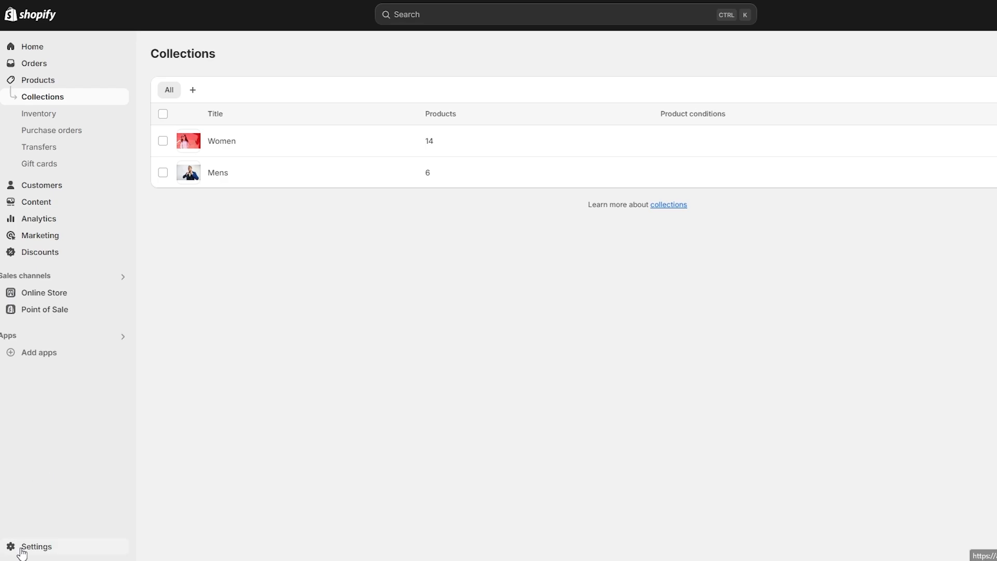
Change the store currency to US Dollar (USD $) in the general store settings
click(21, 550)
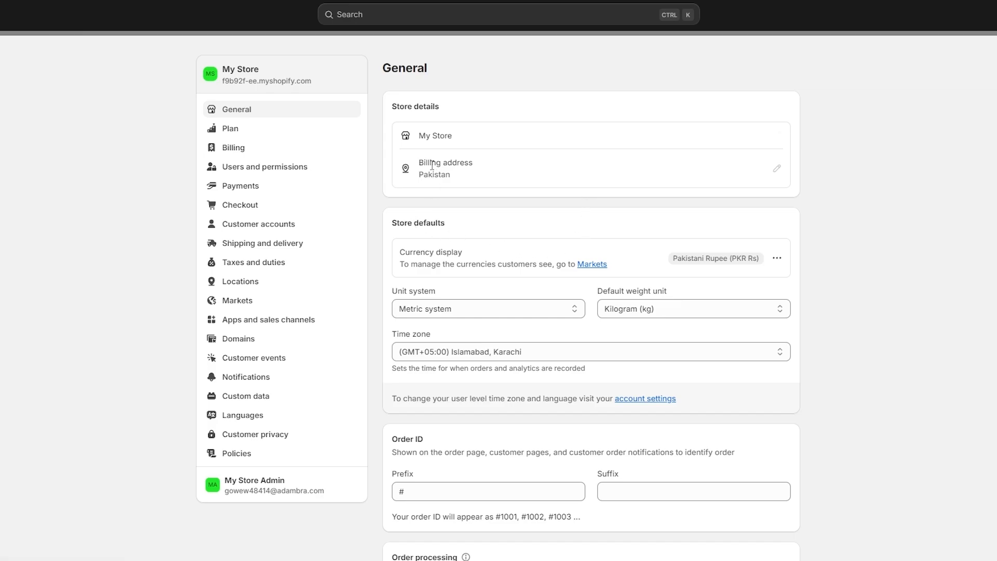
click(776, 259)
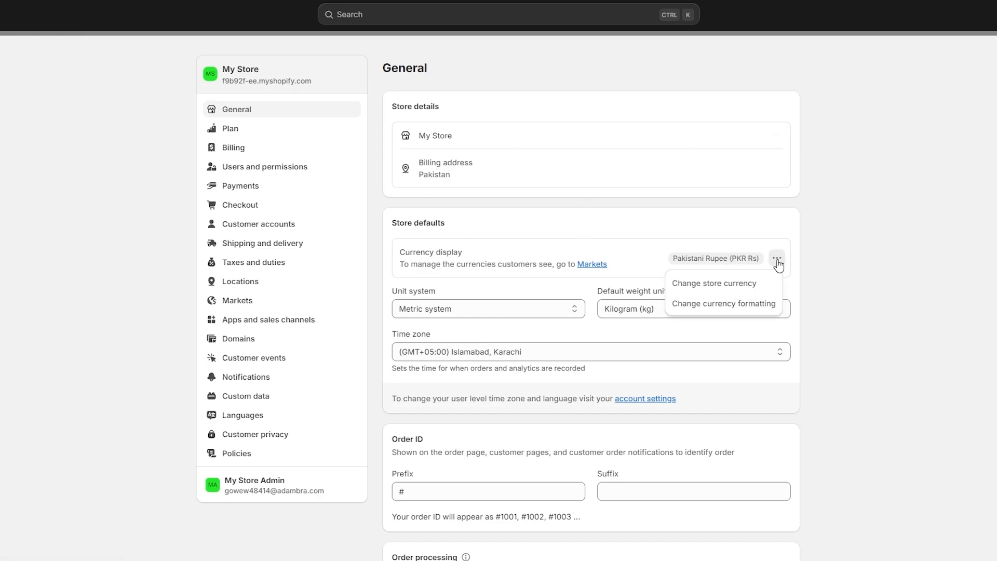
click(727, 285)
click(520, 236)
scroll(519, 467, down, 15)
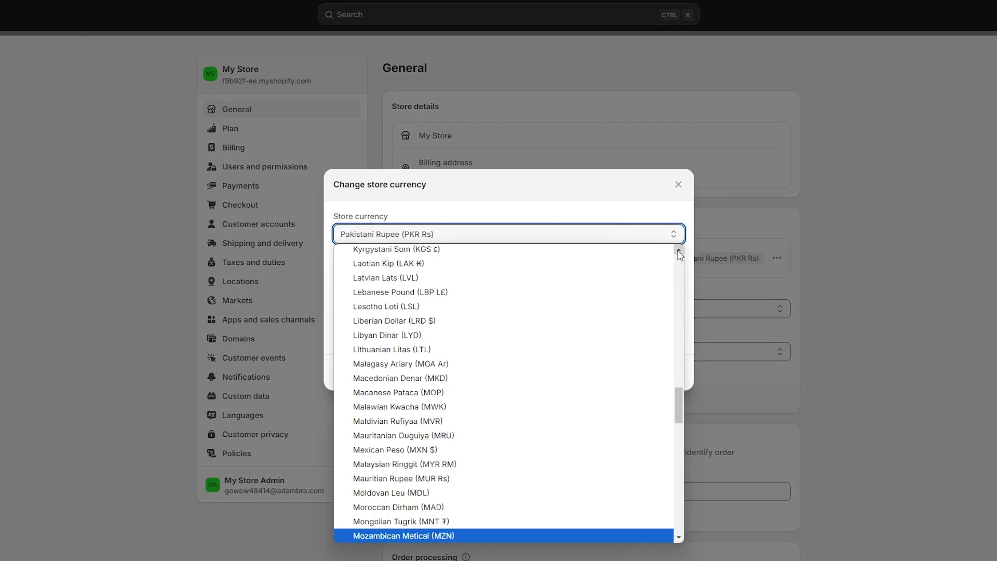
drag(680, 402, 690, 269)
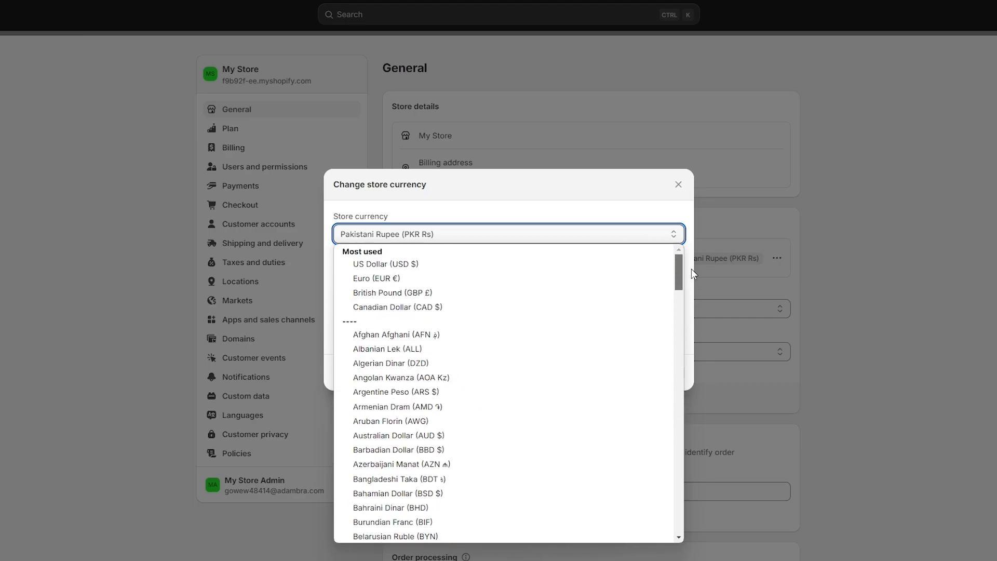
click(668, 263)
click(666, 393)
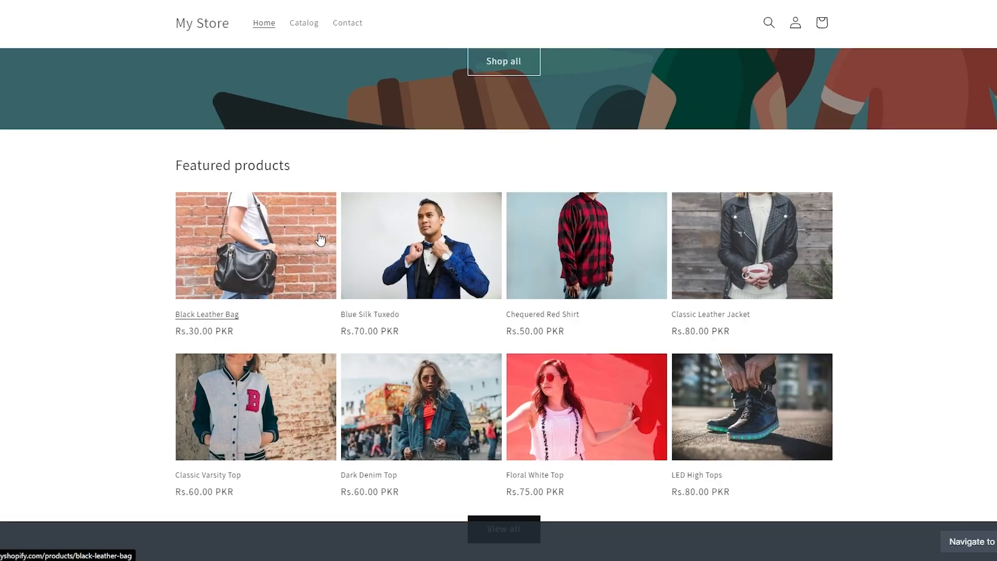
Reload the storefront's home page and check the currency shown on the featured products' prices
key(F5)
scroll(363, 395, down, 3)
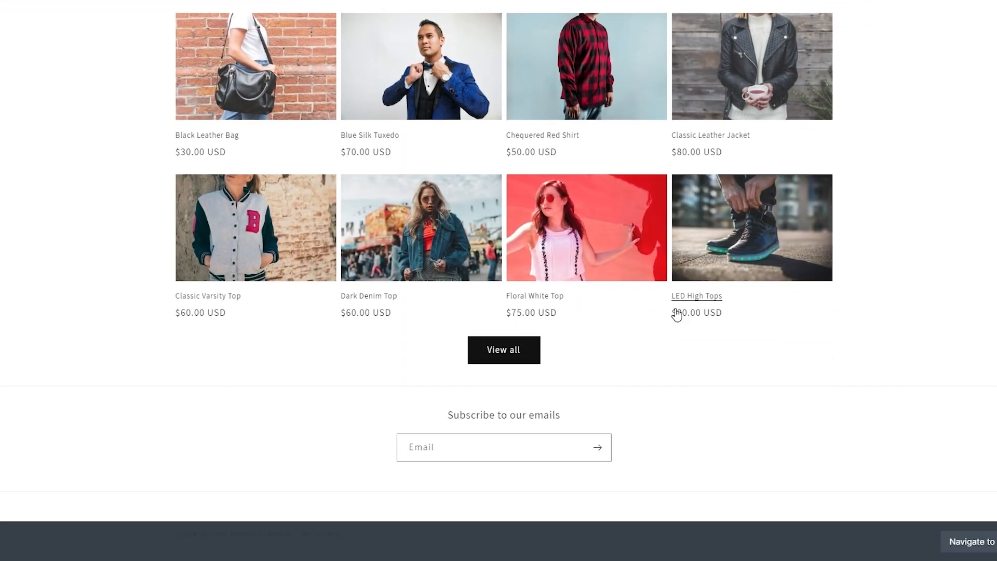
scroll(548, 318, up, 8)
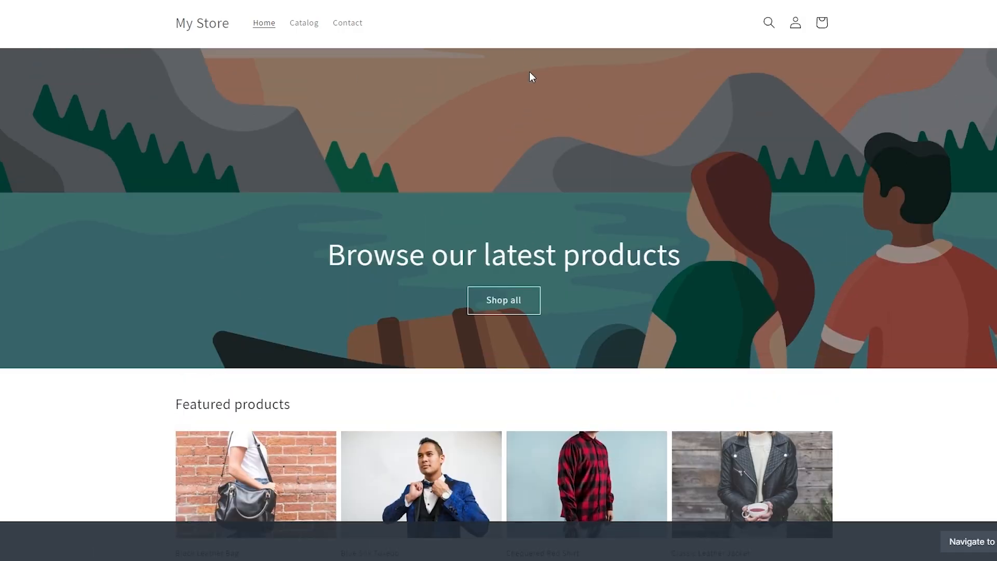
scroll(410, 379, down, 5)
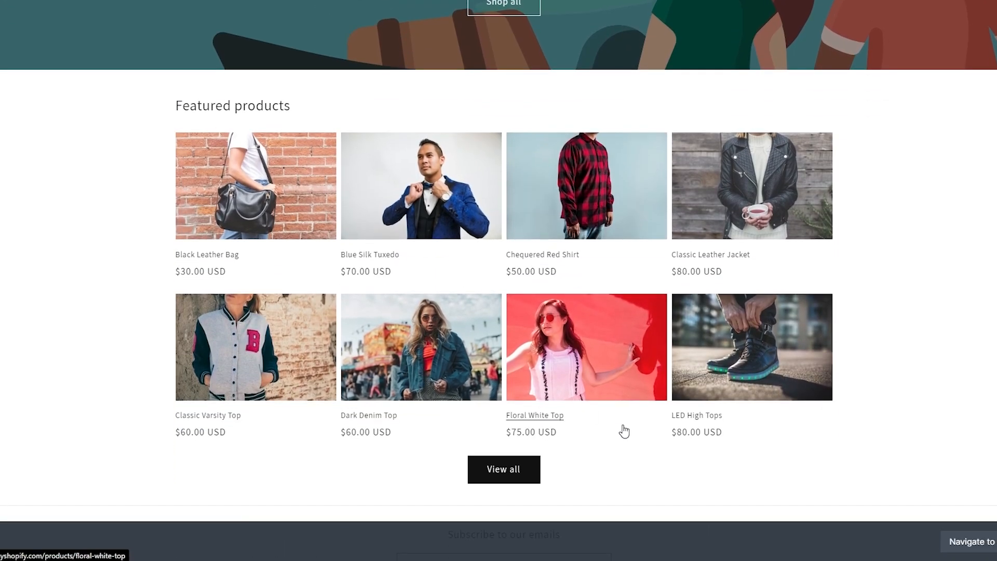
scroll(596, 432, up, 5)
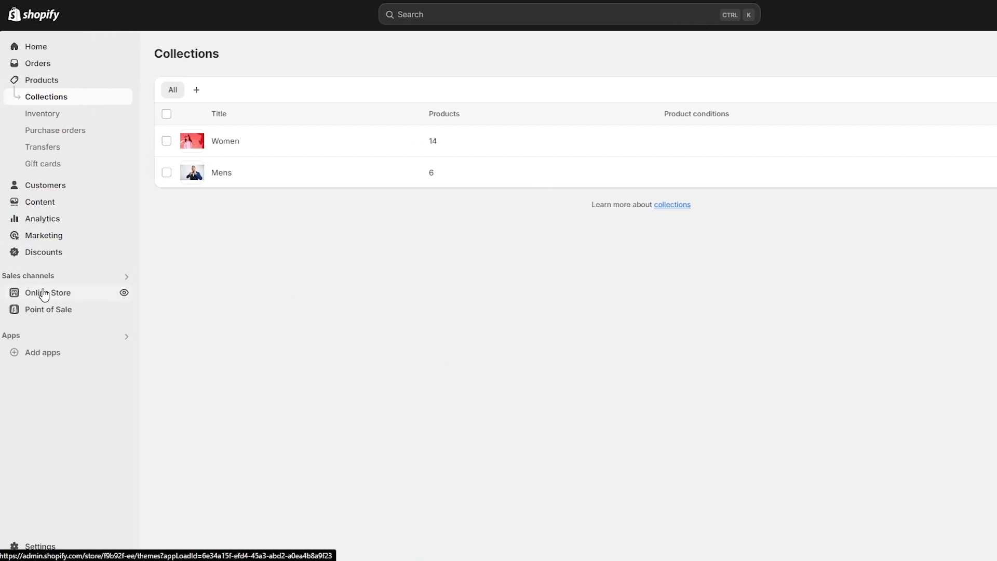
Open the online store's themes and look through the current theme, the popular free themes and the theme store offer
click(70, 294)
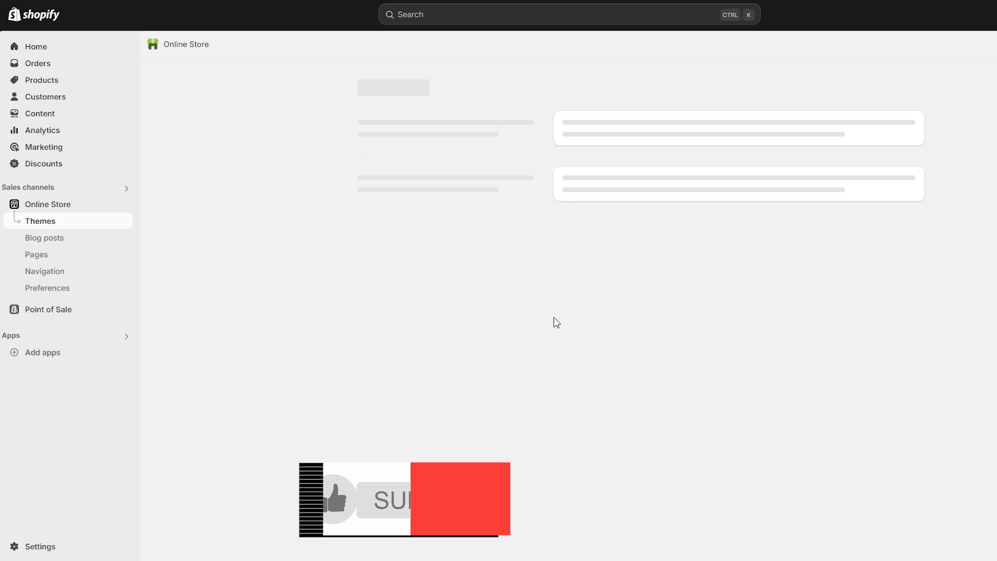
scroll(542, 331, down, 5)
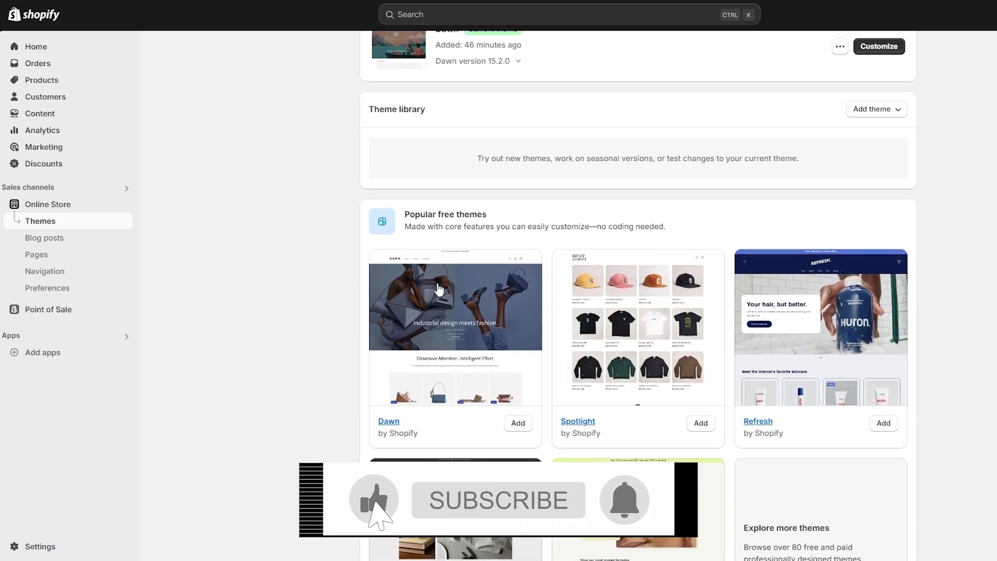
drag(421, 226, 506, 219)
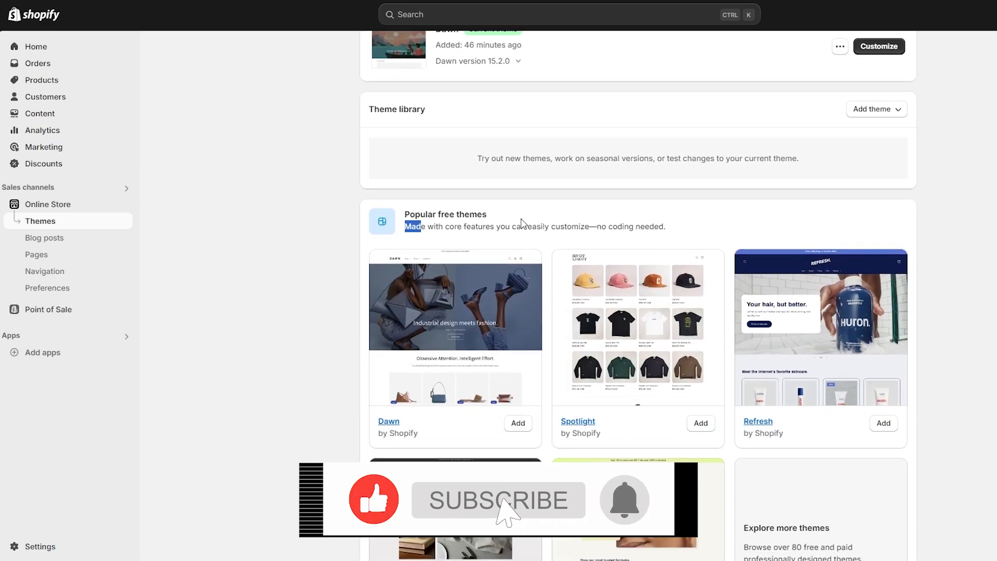
scroll(521, 220, down, 3)
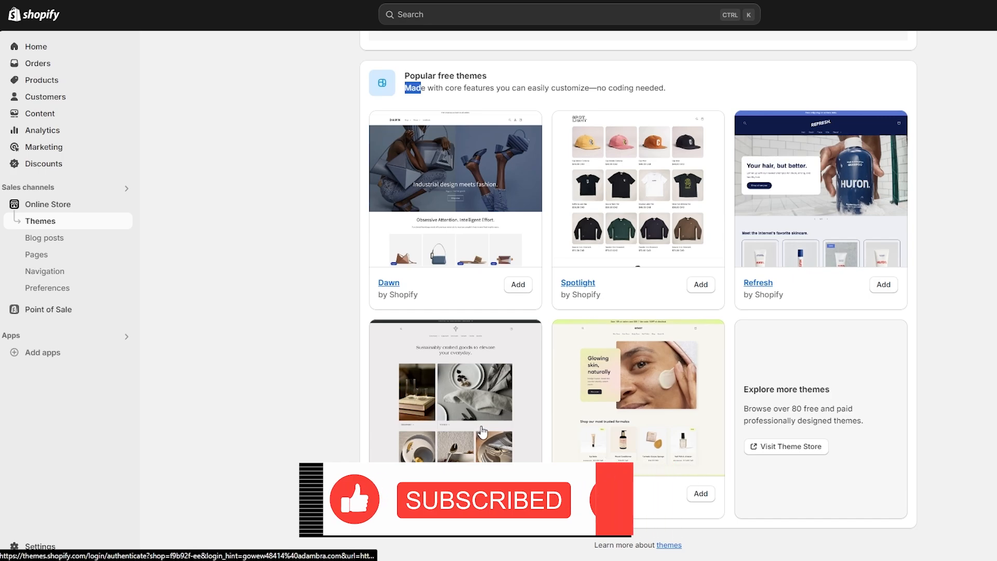
scroll(814, 438, up, 3)
scroll(812, 432, down, 4)
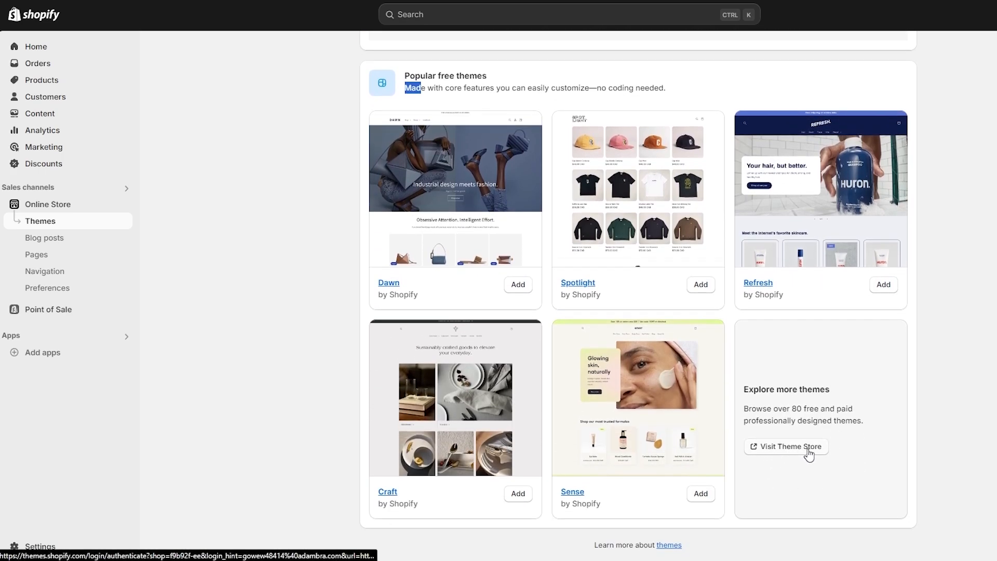
drag(787, 409, 846, 412)
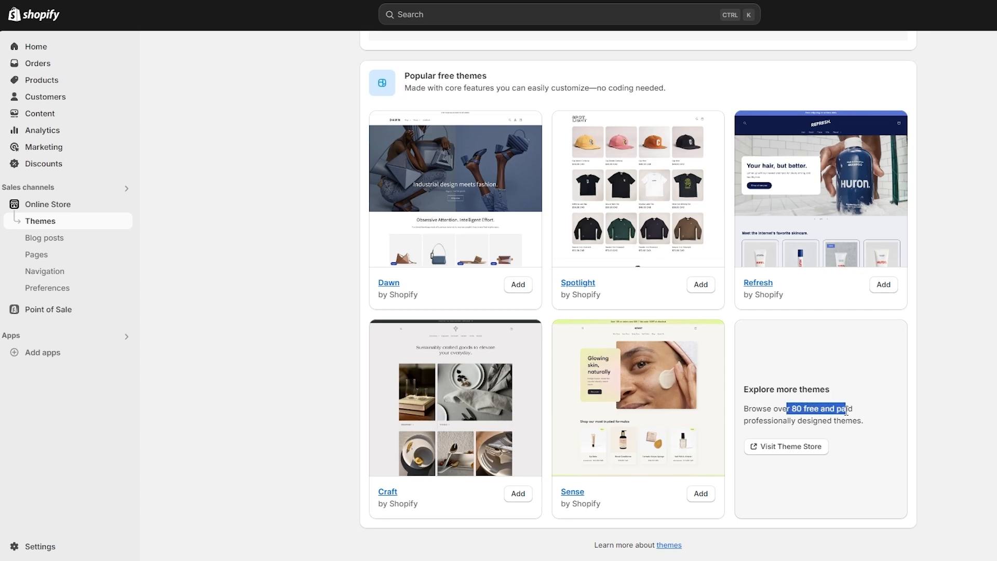
scroll(845, 415, up, 9)
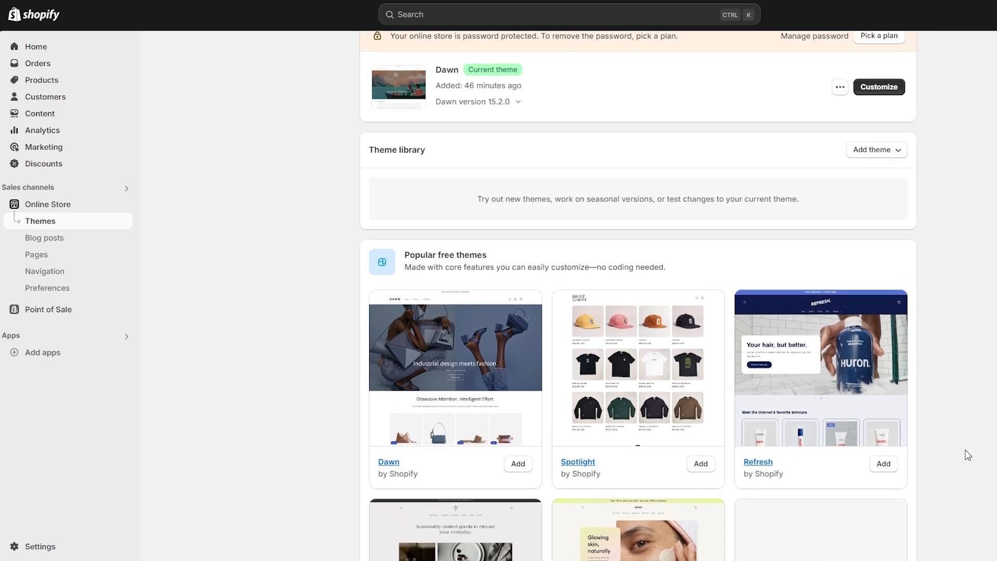
scroll(676, 201, up, 1)
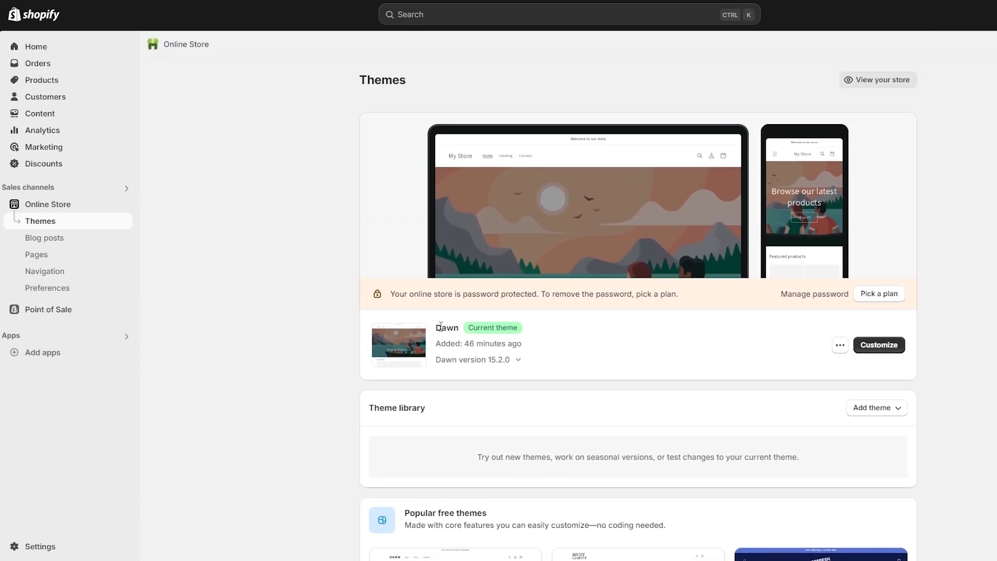
double_click(440, 326)
Add the free Refresh theme to the theme library and publish it as the store's current theme
scroll(444, 323, down, 6)
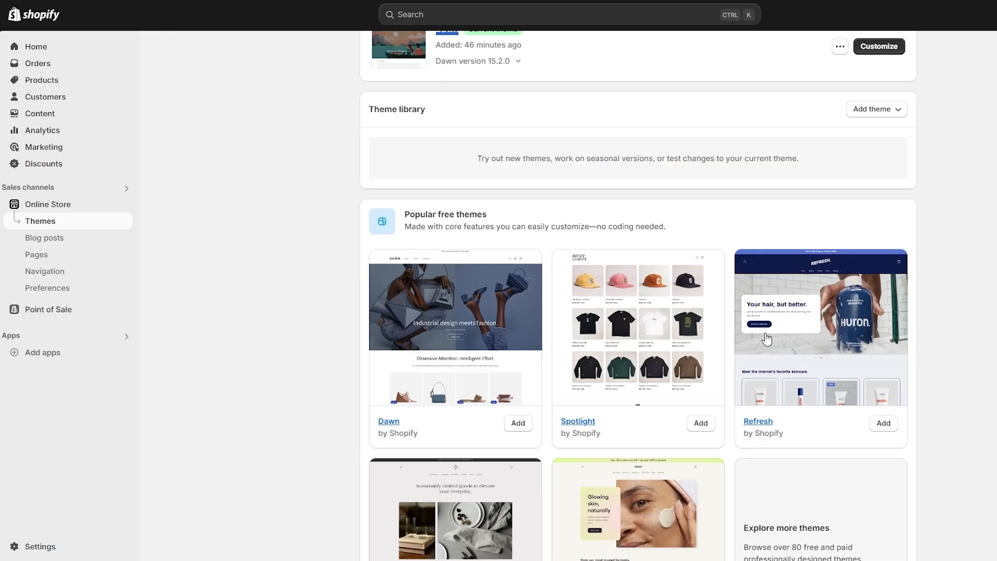
click(889, 430)
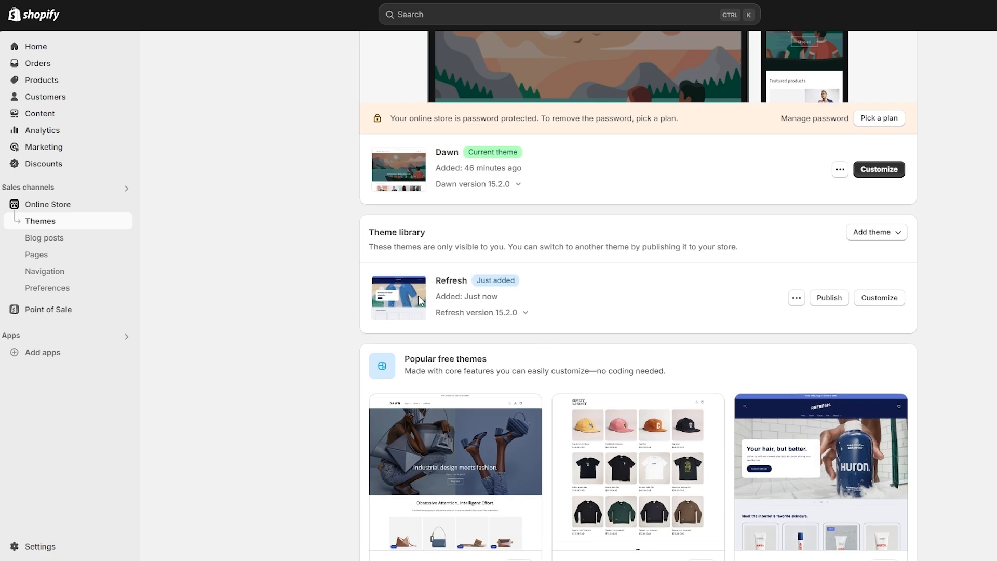
click(839, 304)
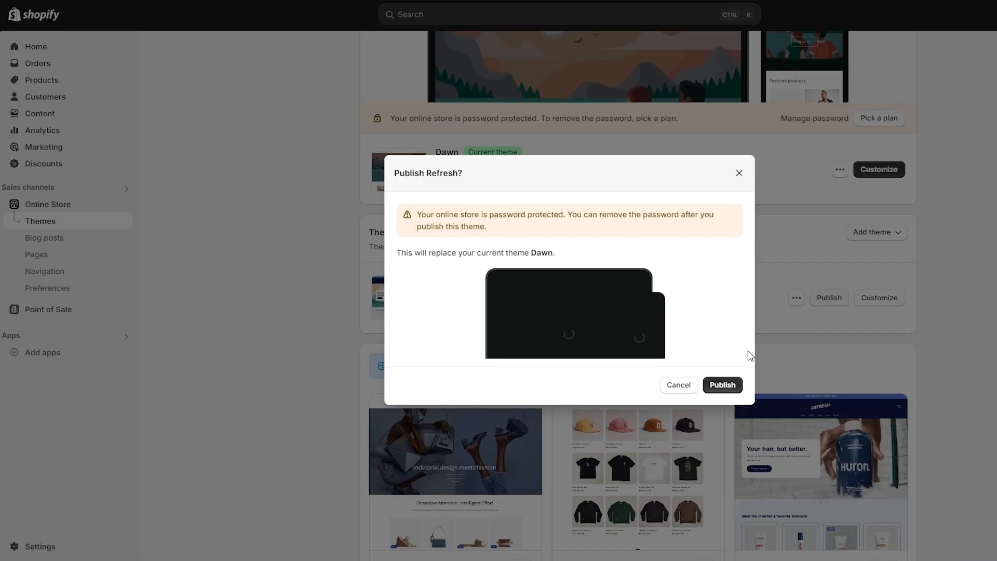
click(709, 387)
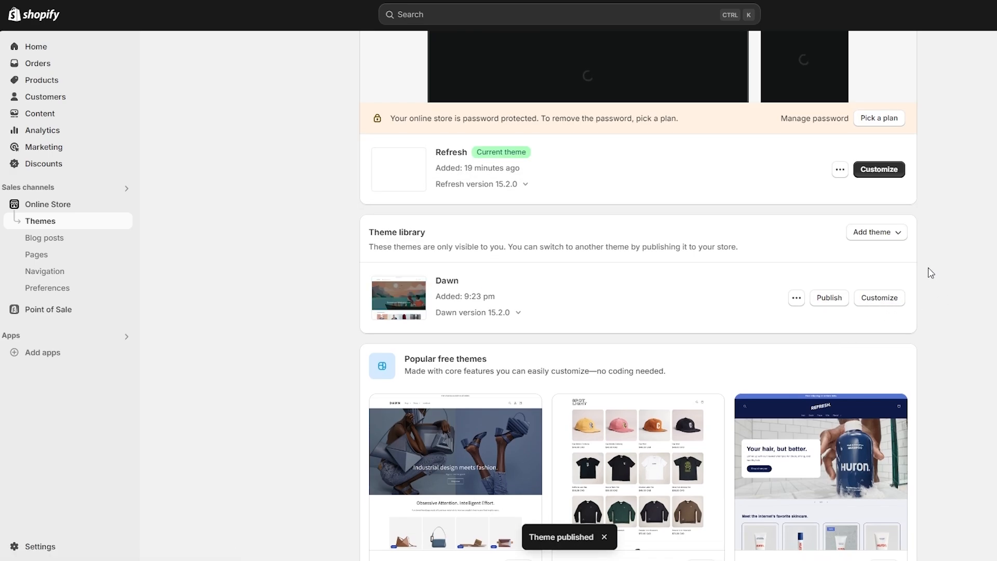
Open the Refresh theme for customization and examine the home page preview from the header down to the footer
scroll(932, 264, up, 1)
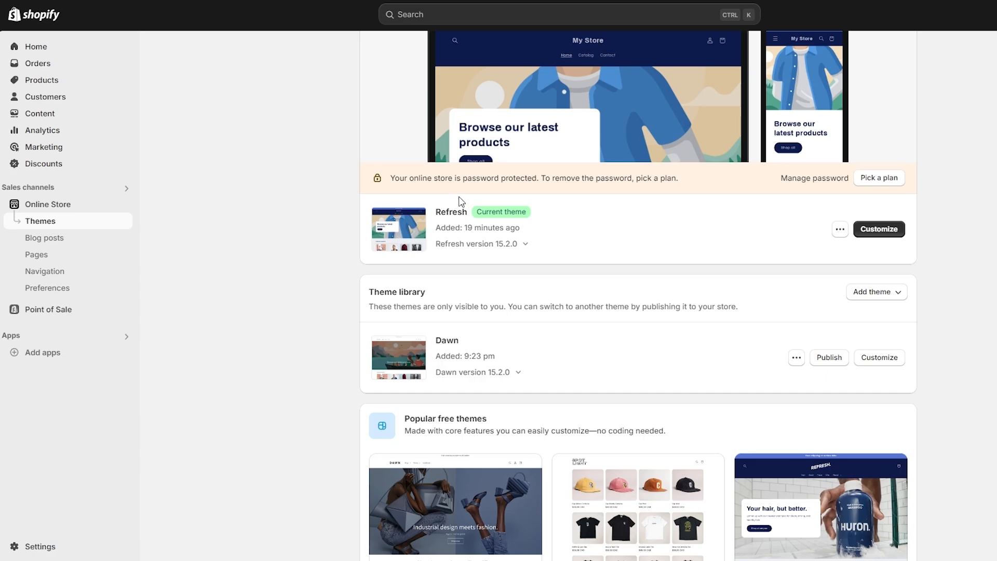
click(876, 229)
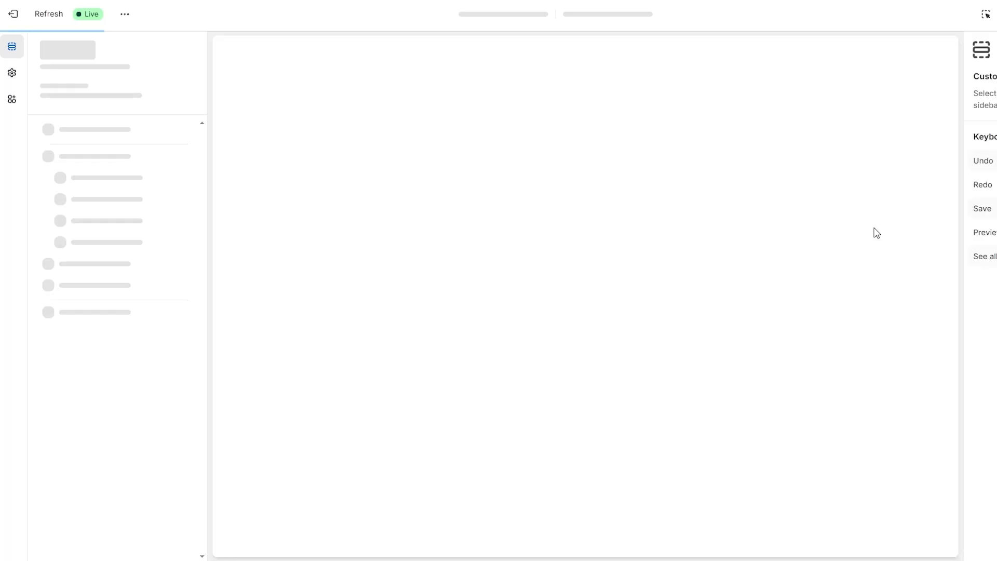
scroll(868, 253, down, 4)
scroll(769, 316, down, 6)
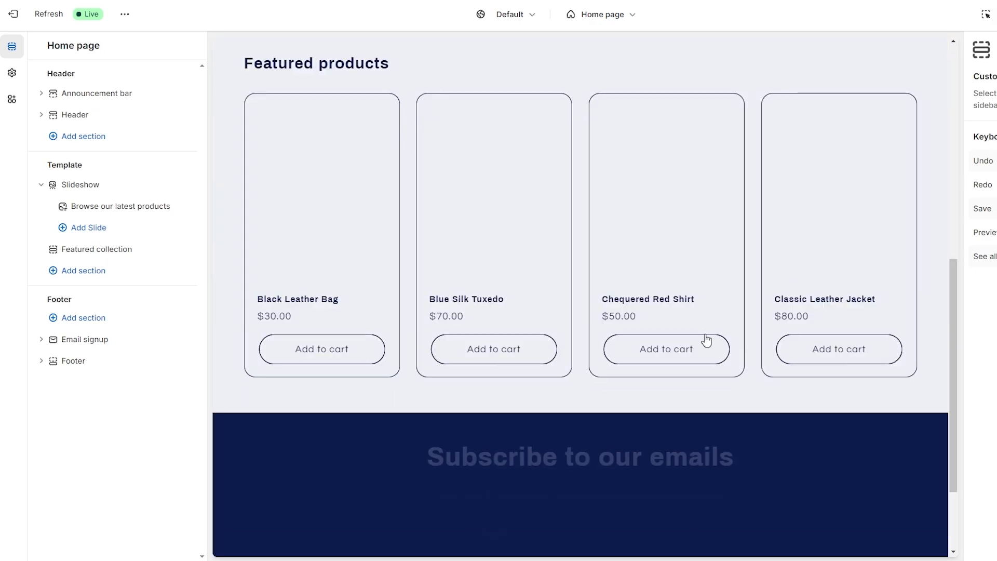
scroll(602, 343, up, 1)
scroll(561, 259, up, 6)
scroll(622, 203, up, 4)
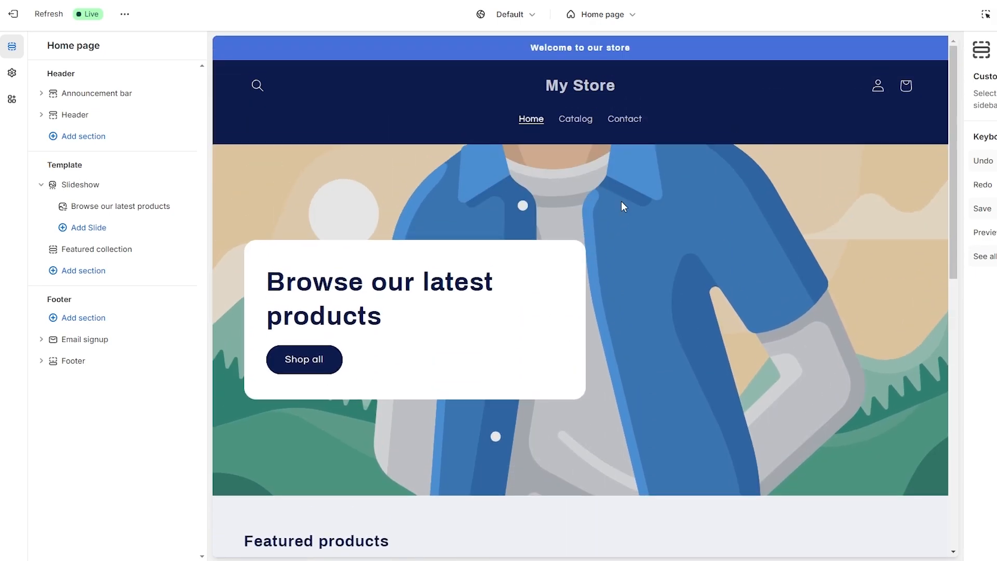
scroll(853, 384, down, 10)
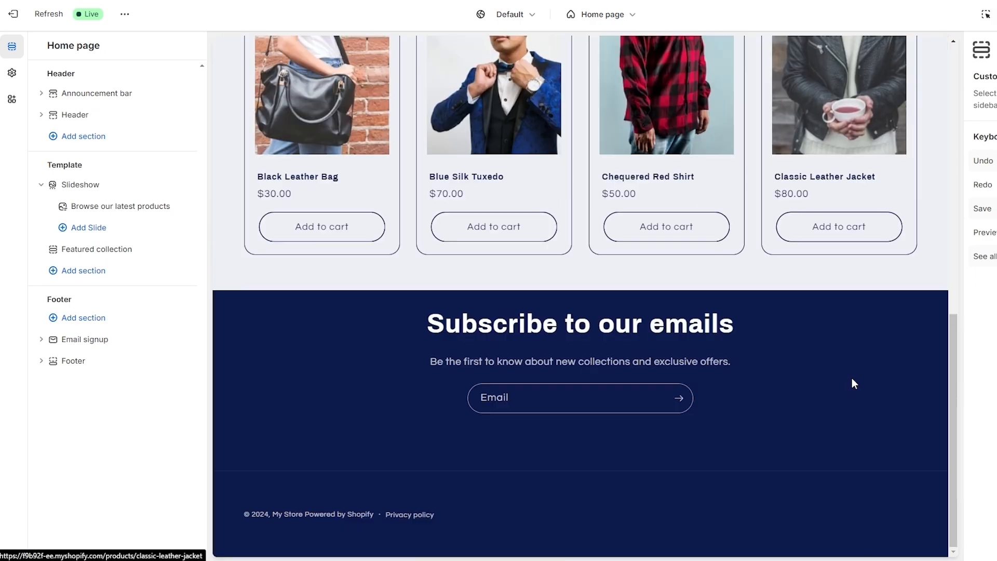
scroll(571, 441, up, 4)
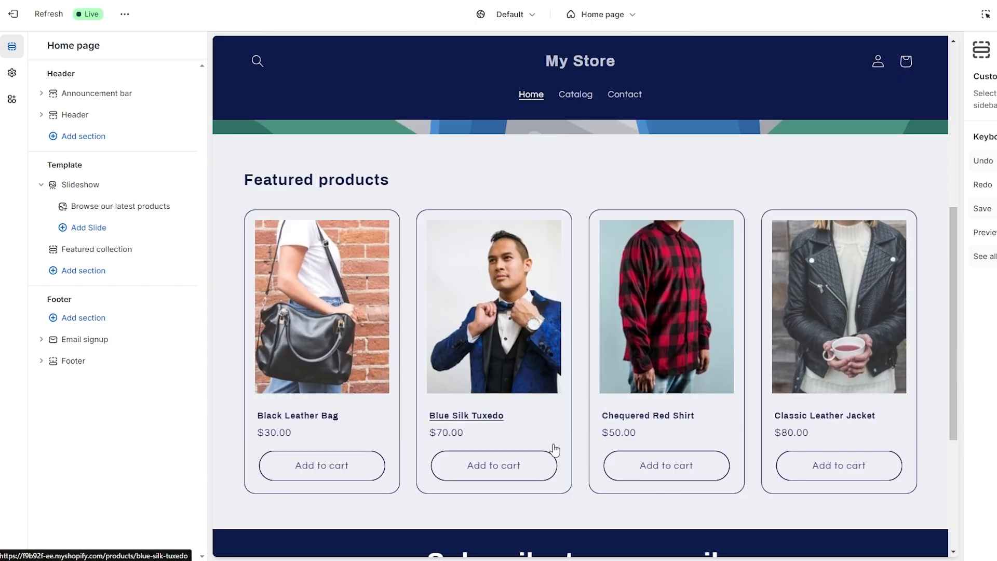
scroll(604, 469, down, 2)
scroll(602, 463, up, 6)
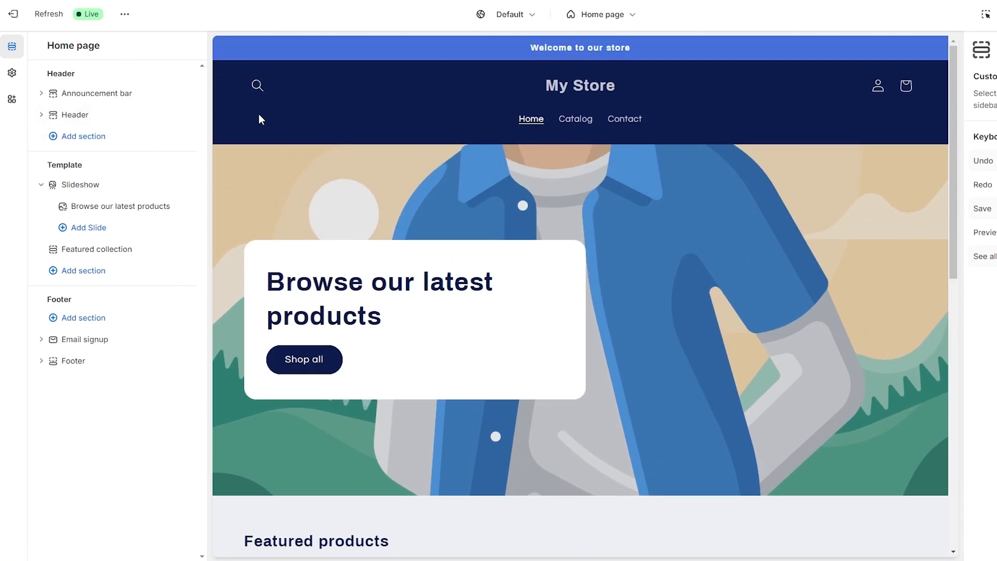
Set the mens-fall-fashion-jacket photo as the image of the slideshow's "Browse our latest products" slide
click(105, 187)
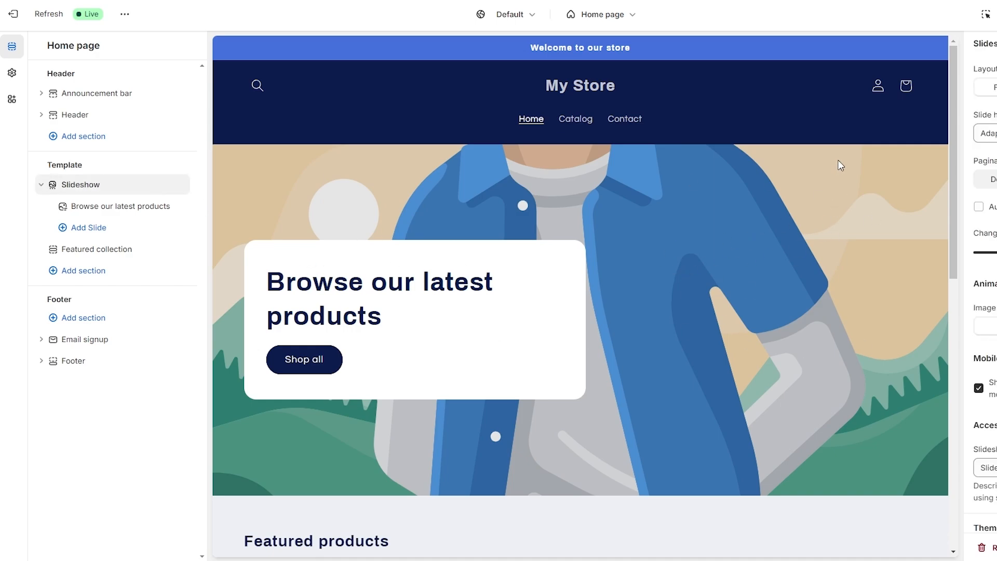
click(129, 209)
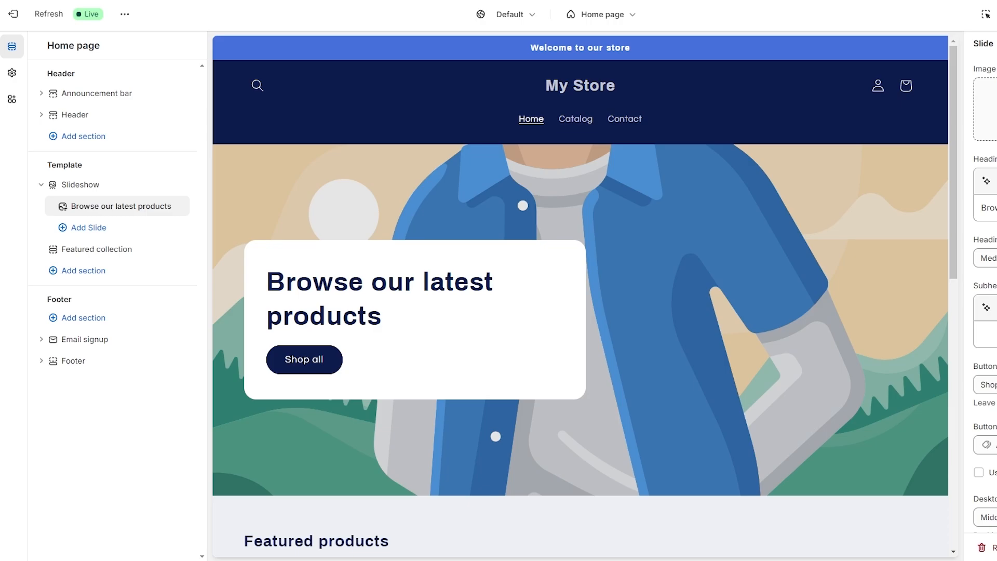
click(986, 101)
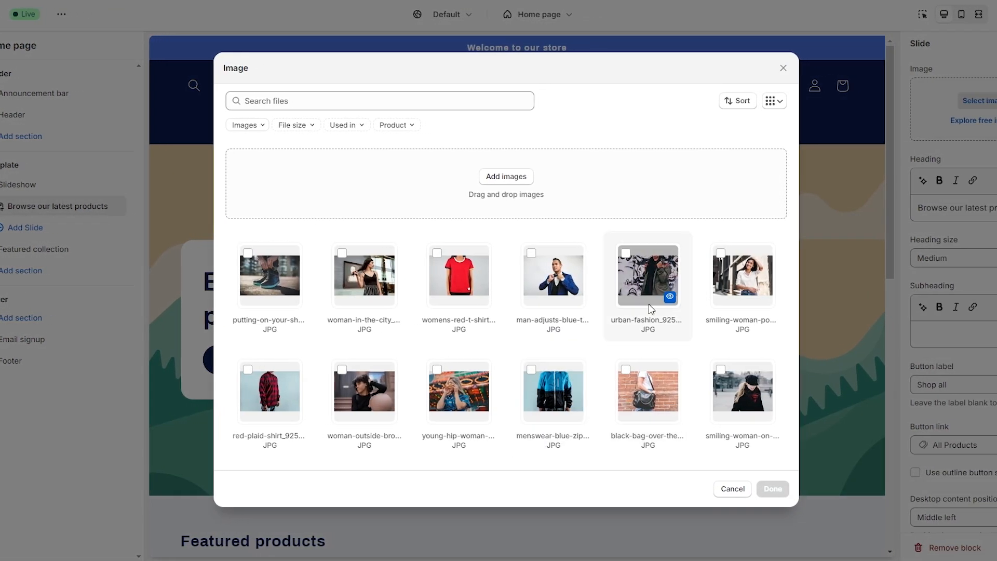
scroll(651, 310, down, 3)
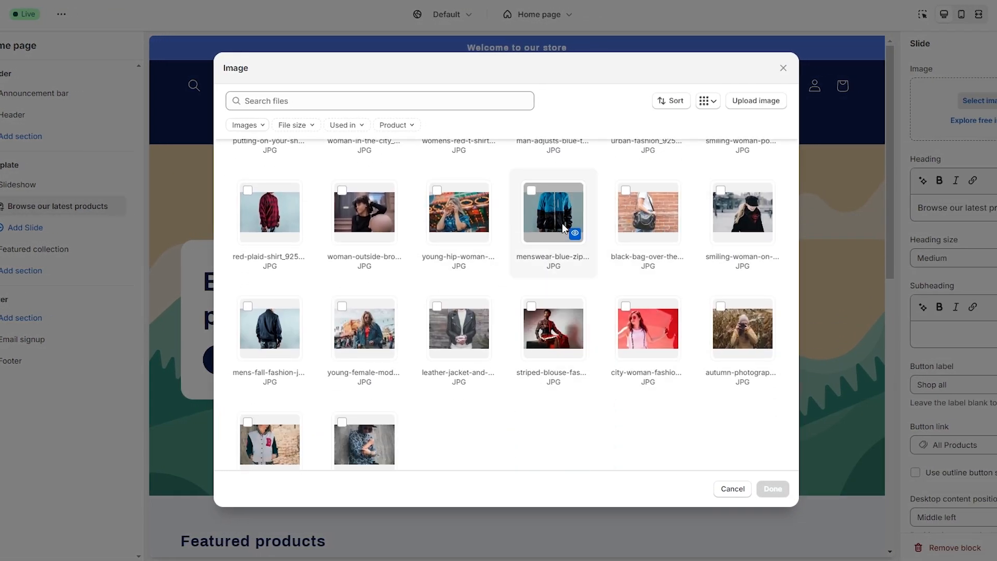
click(267, 328)
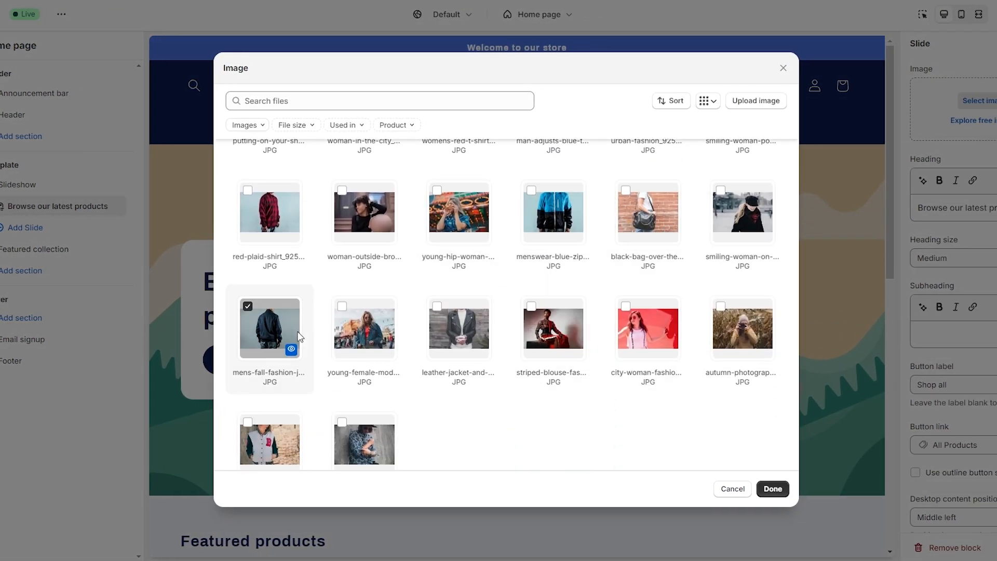
click(772, 489)
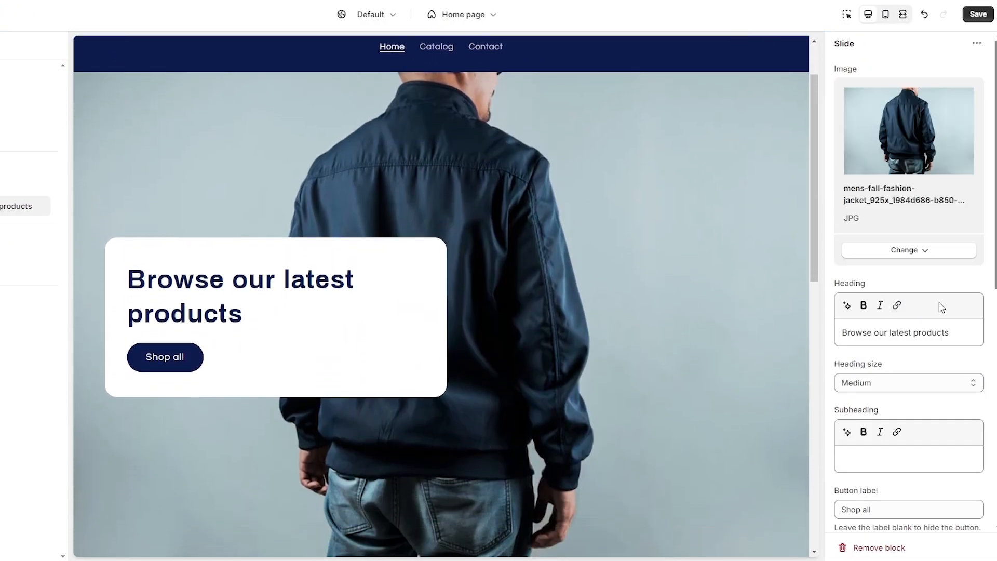
Try the Small heading size on the slide and set it back to Medium
scroll(914, 265, down, 3)
click(906, 205)
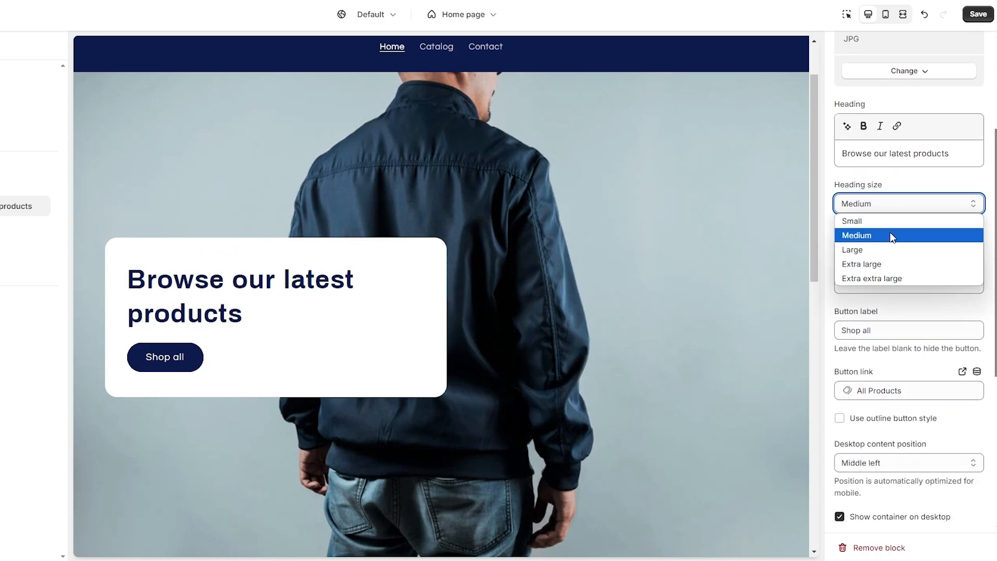
click(891, 221)
click(895, 207)
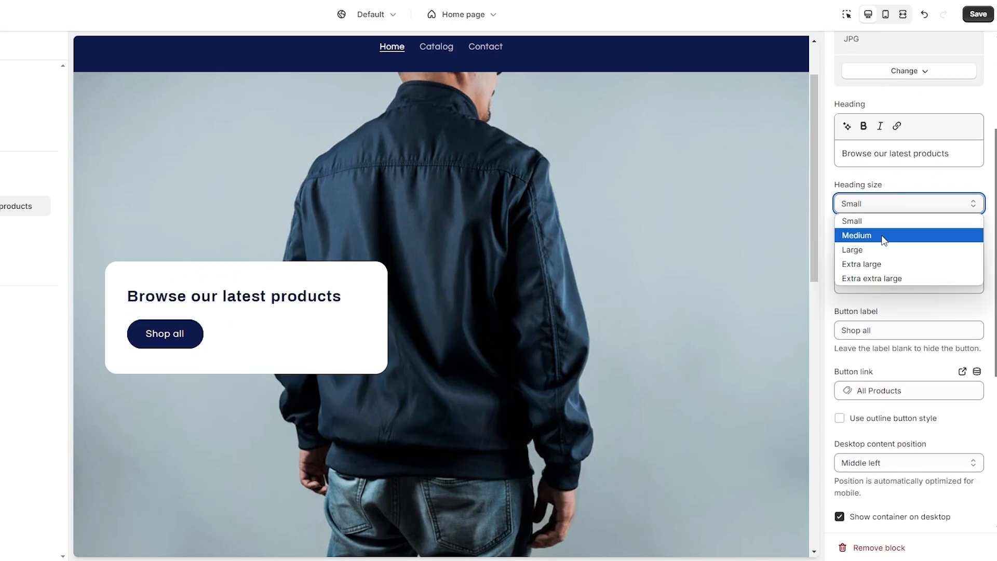
click(883, 236)
Review the slide's remaining button, position and color settings, and open the Header section's settings
scroll(873, 332, down, 5)
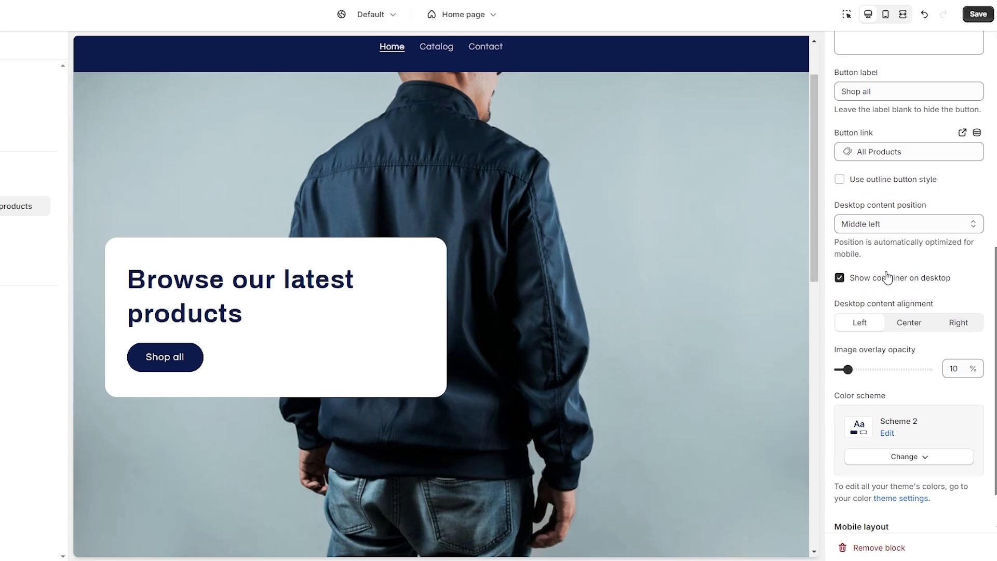
scroll(884, 378, up, 1)
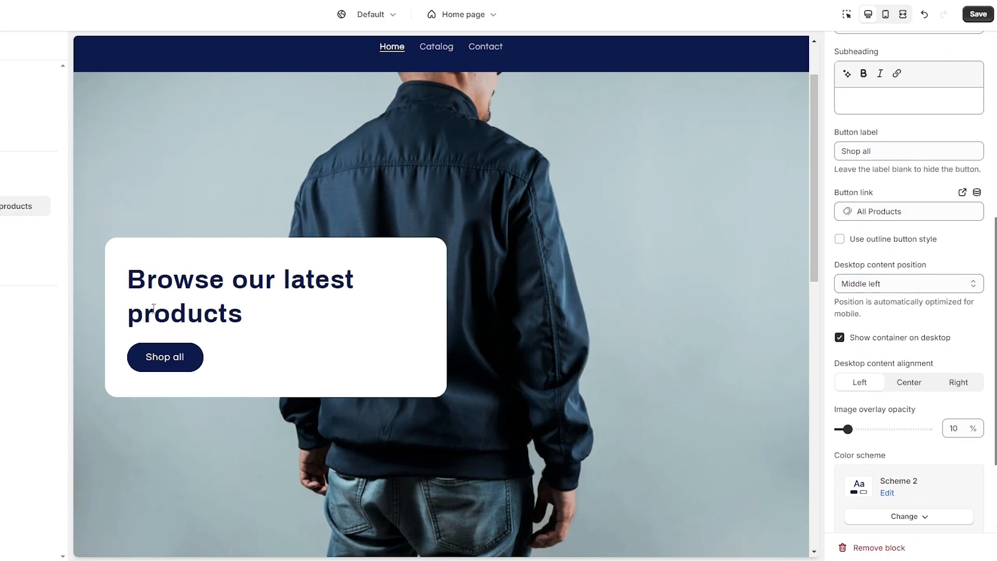
scroll(196, 359, down, 5)
scroll(196, 359, up, 6)
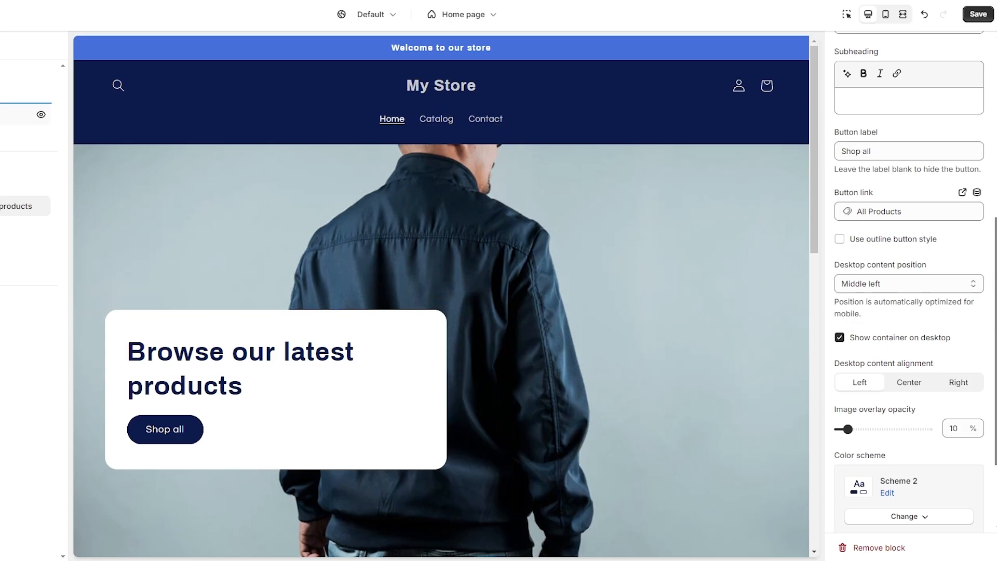
click(10, 114)
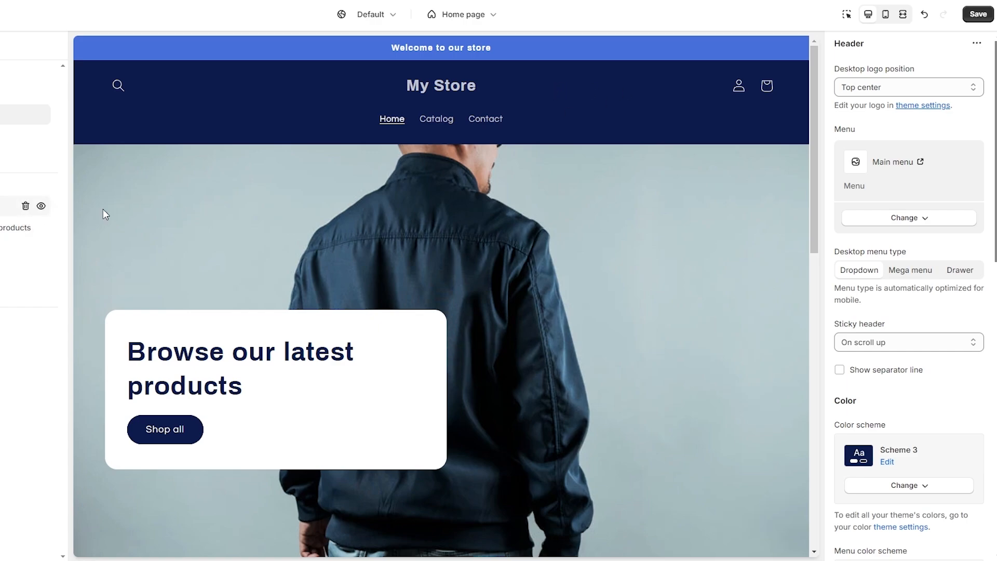
Try the Drawer and Mega menu desktop menu types for the header and return to Dropdown
scroll(900, 169, down, 1)
scroll(918, 228, up, 1)
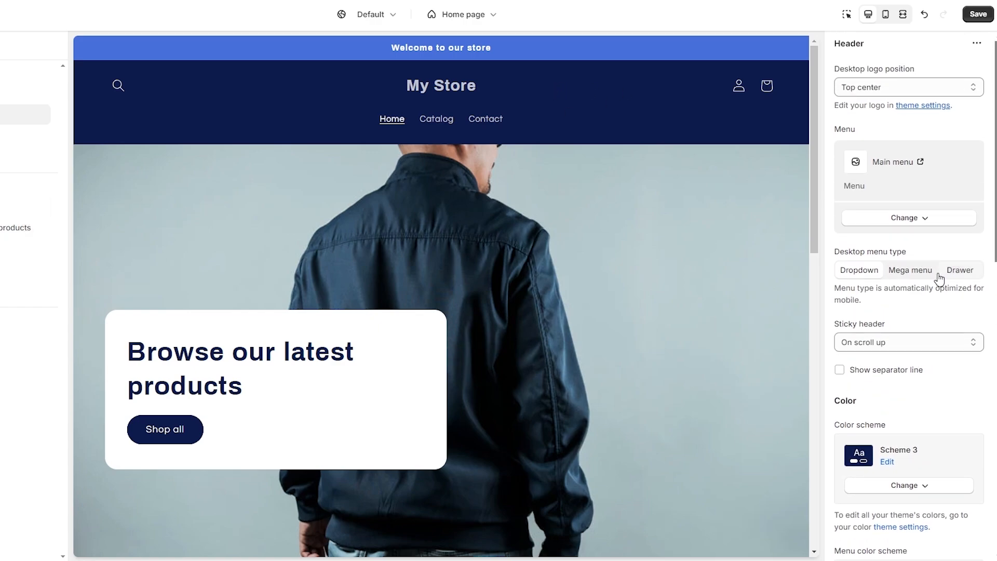
click(967, 277)
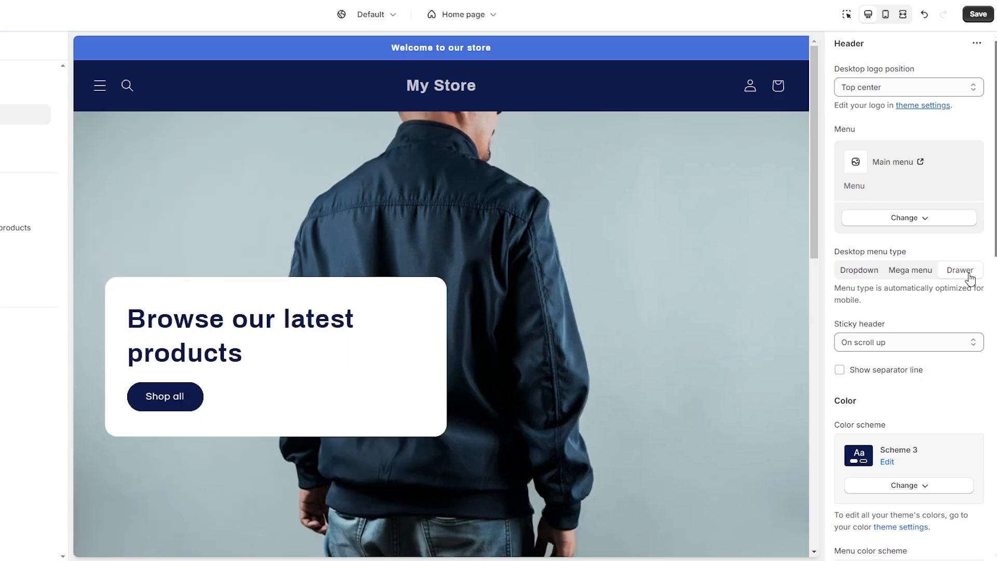
click(98, 87)
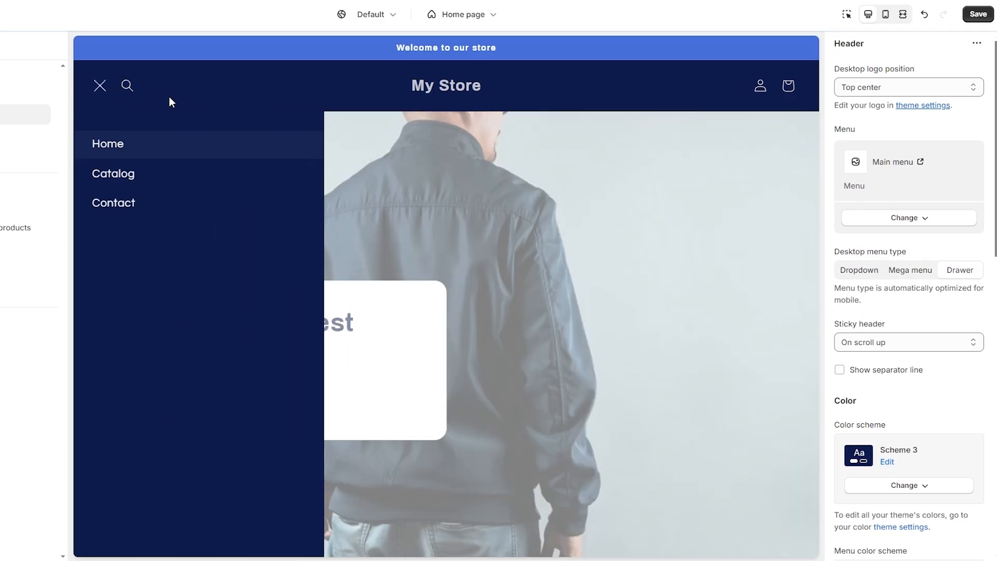
click(101, 86)
click(912, 276)
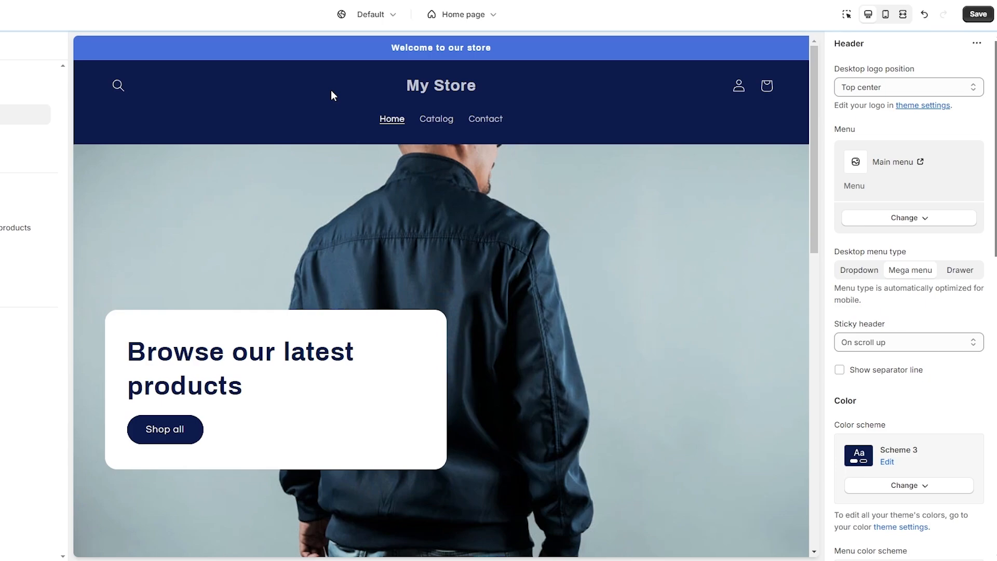
click(841, 273)
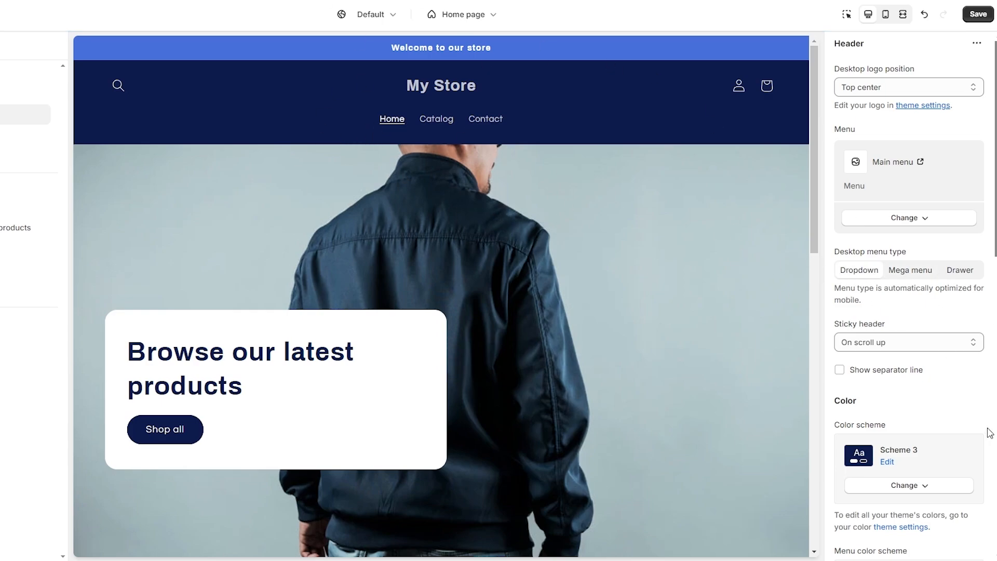
Try the header's "Always, reduce logo size" sticky behavior, set it back to "On scroll up" and check the scrolling preview
scroll(874, 393, down, 2)
scroll(874, 394, up, 2)
scroll(494, 225, down, 5)
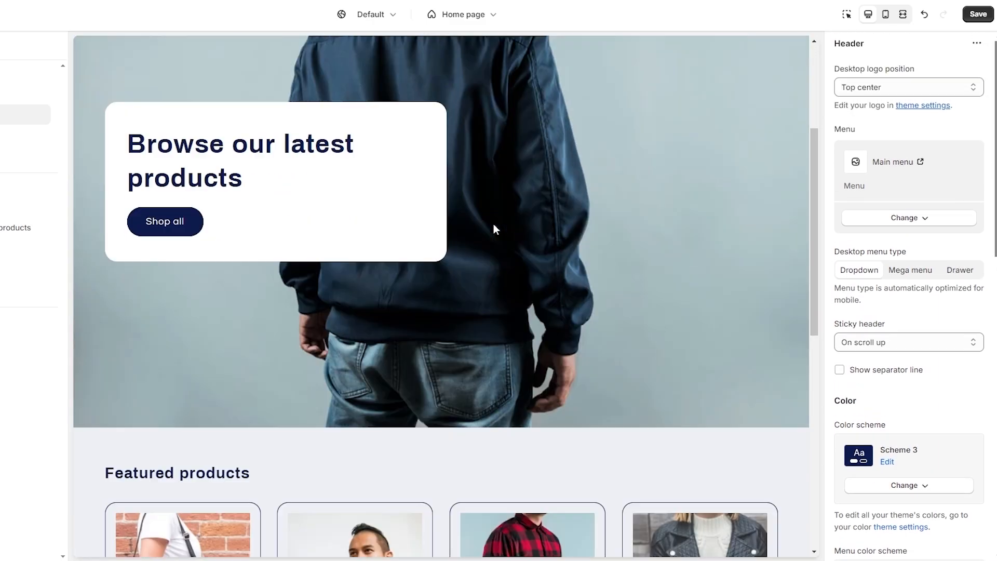
scroll(494, 224, up, 1)
scroll(549, 260, up, 5)
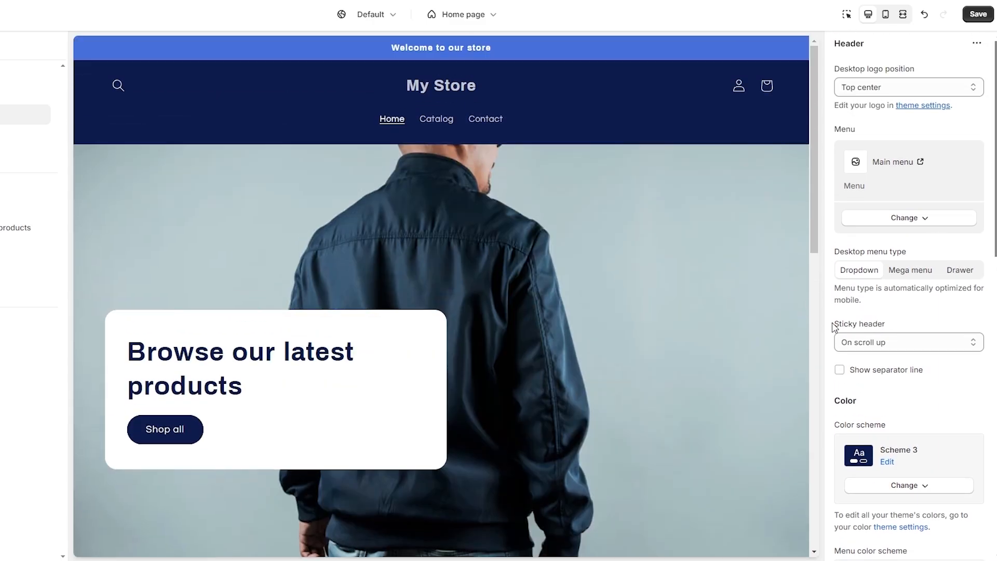
drag(833, 325, 886, 326)
click(894, 342)
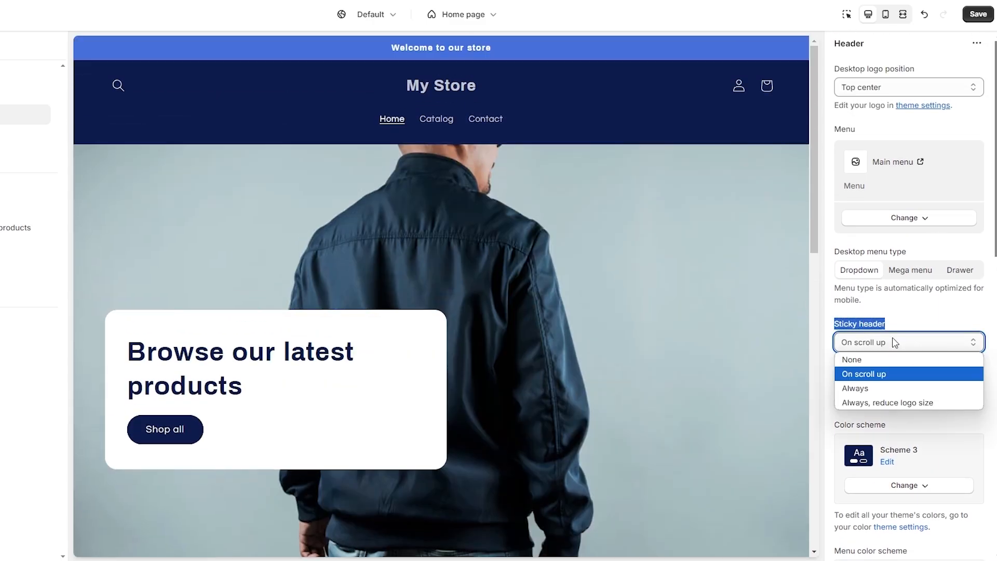
click(885, 403)
scroll(882, 397, down, 1)
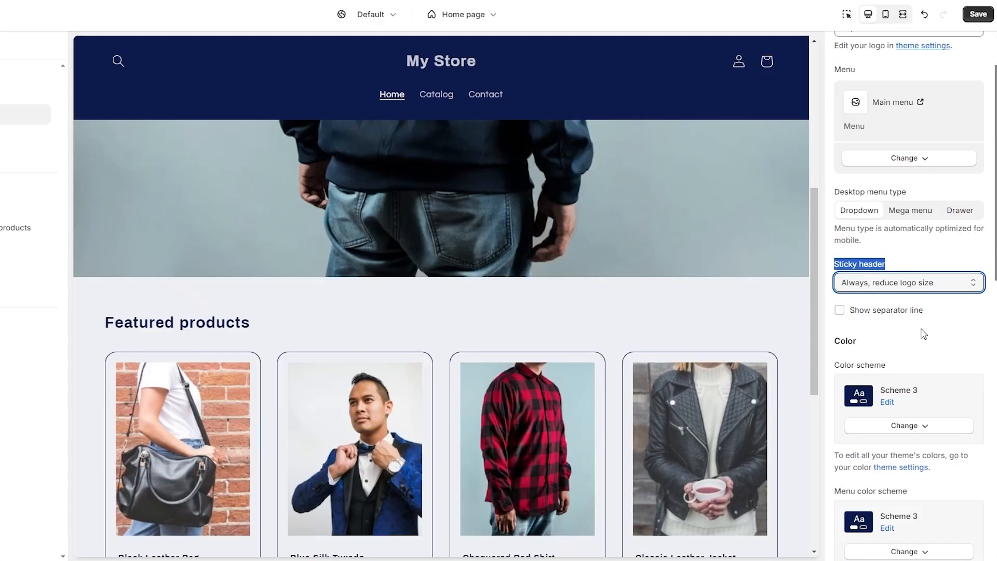
scroll(924, 334, up, 1)
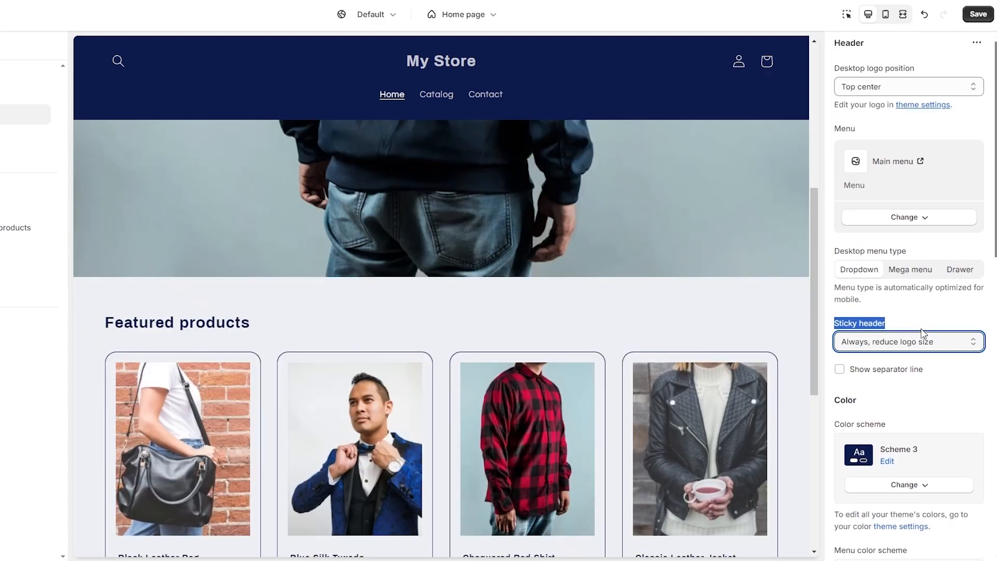
click(914, 342)
click(876, 377)
scroll(681, 363, up, 5)
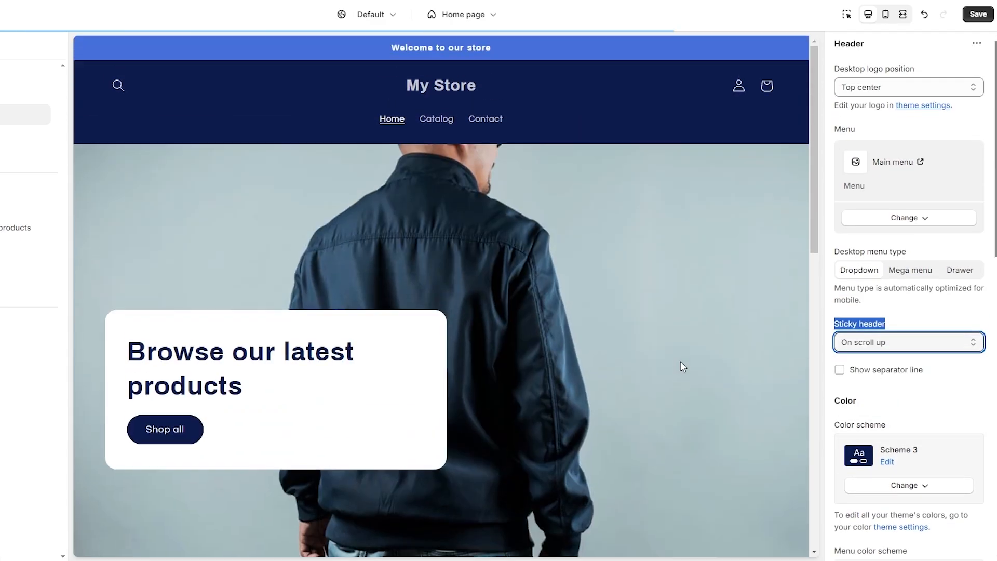
scroll(681, 363, down, 6)
scroll(682, 358, up, 1)
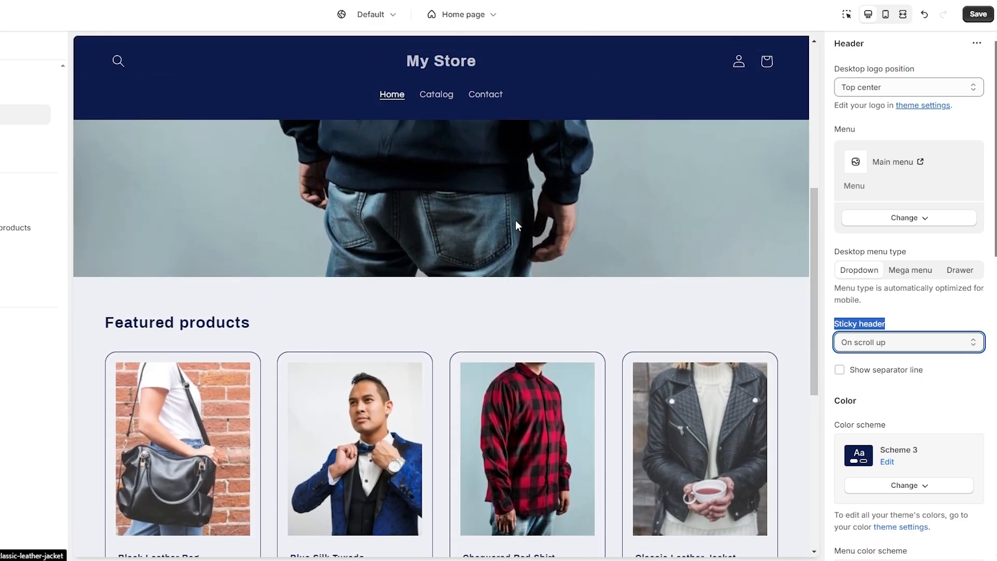
Review the header's remaining settings, Scheme 3 colors and available color schemes, and save the theme changes
scroll(865, 304, down, 6)
scroll(865, 305, up, 2)
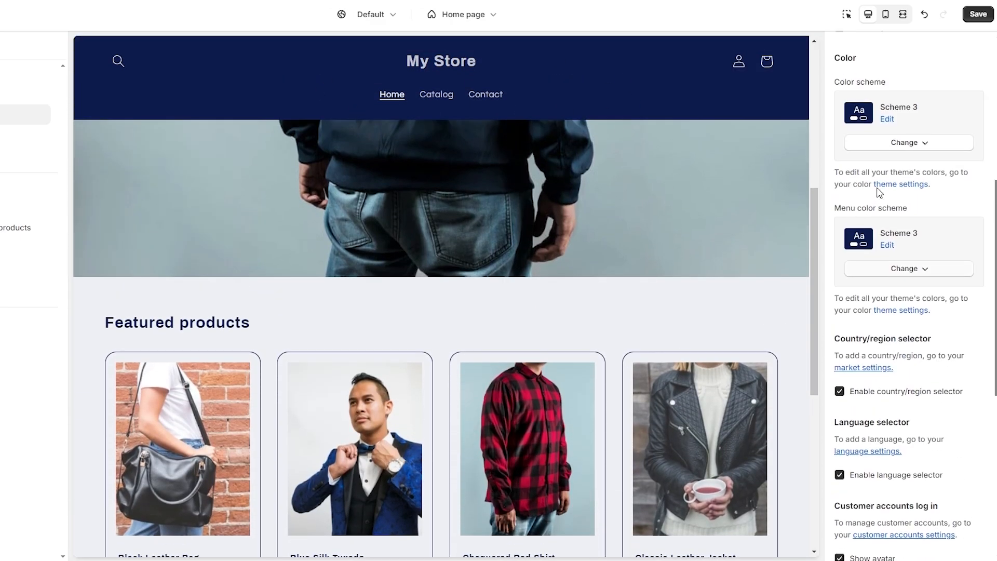
scroll(944, 439, down, 5)
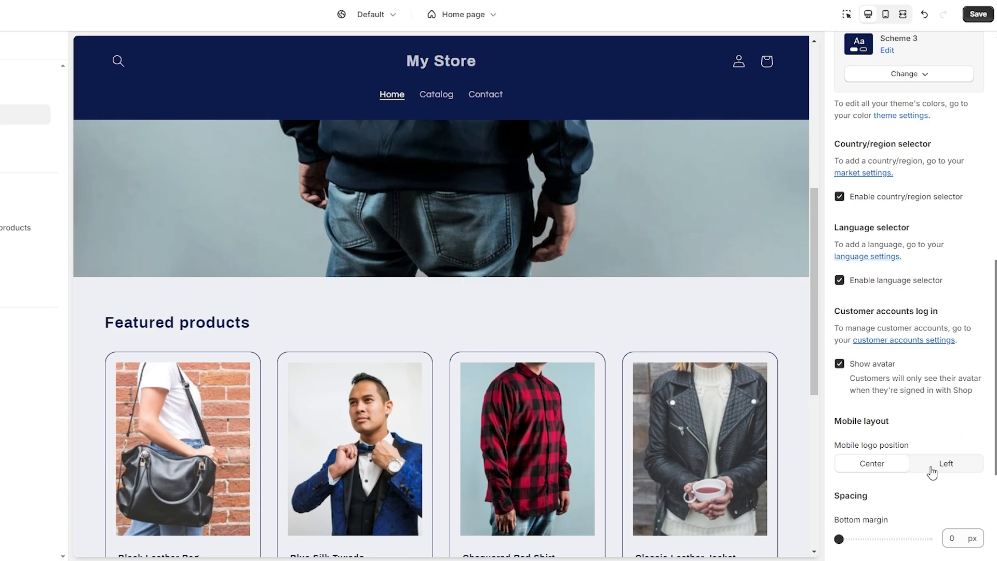
scroll(930, 470, up, 6)
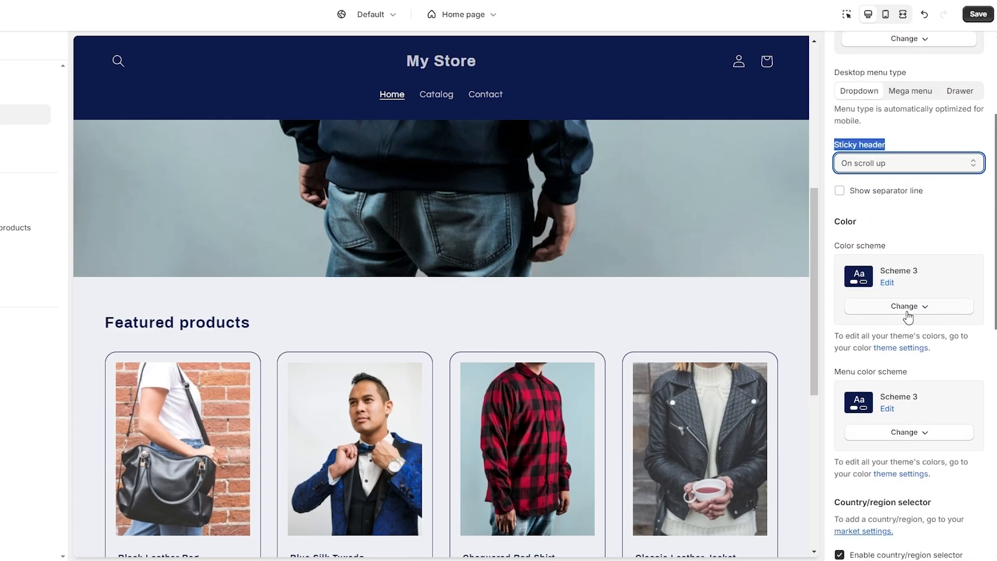
click(885, 283)
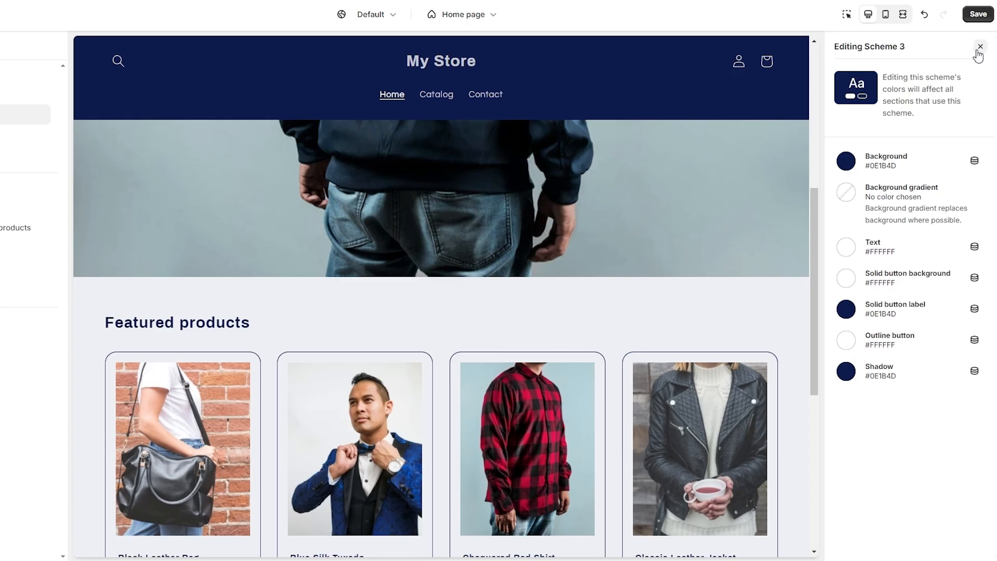
click(980, 47)
click(893, 310)
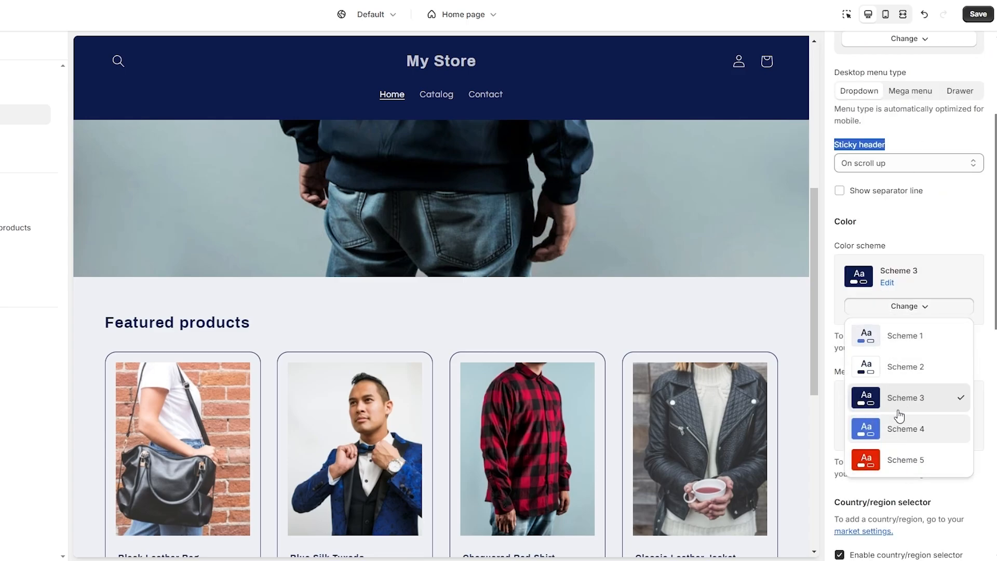
click(915, 307)
click(976, 15)
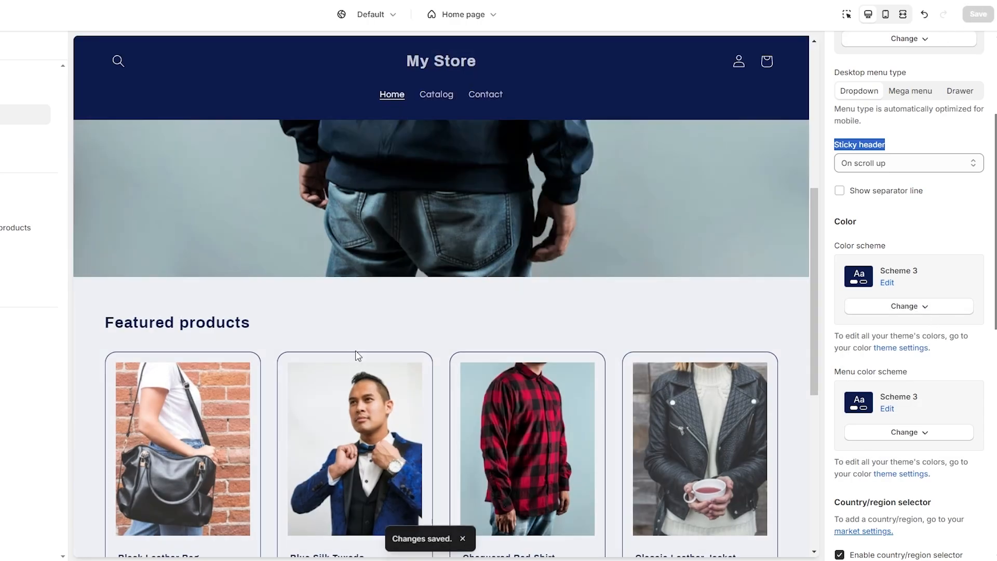
Add a Collection list section to the home page template below the Featured collection section
scroll(733, 424, down, 5)
scroll(733, 420, up, 5)
scroll(526, 330, down, 5)
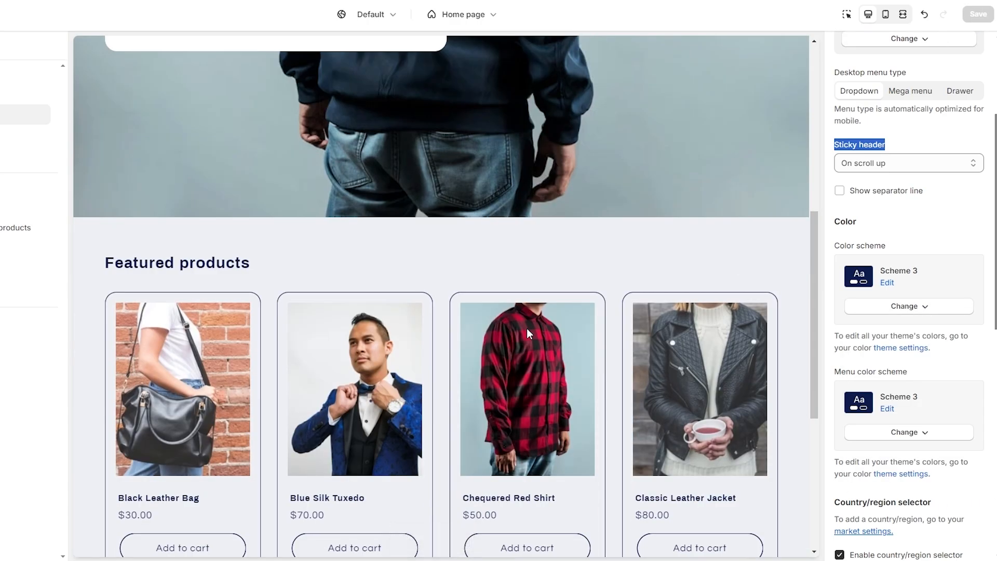
scroll(404, 357, up, 2)
scroll(404, 361, up, 2)
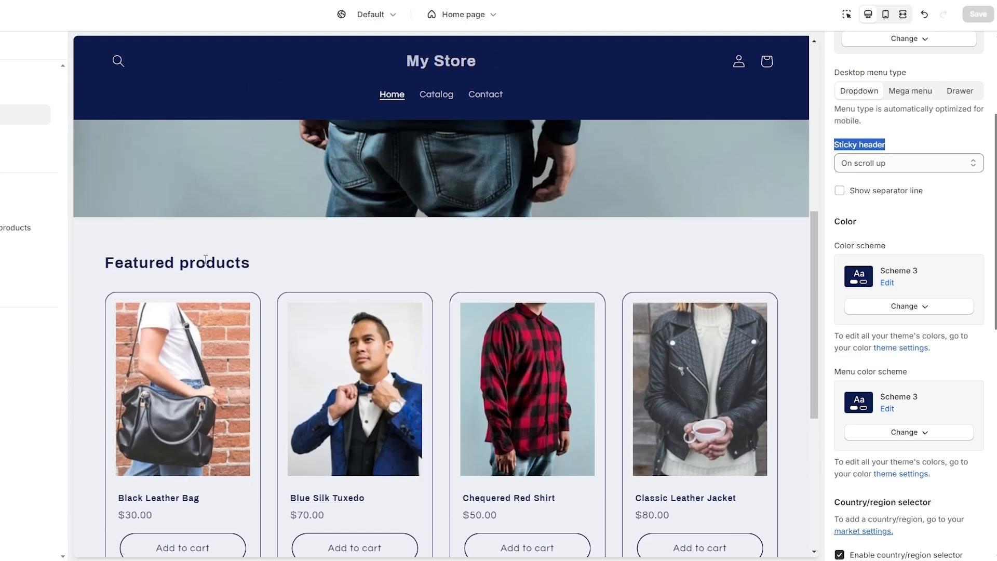
drag(104, 264, 250, 267)
scroll(334, 338, down, 5)
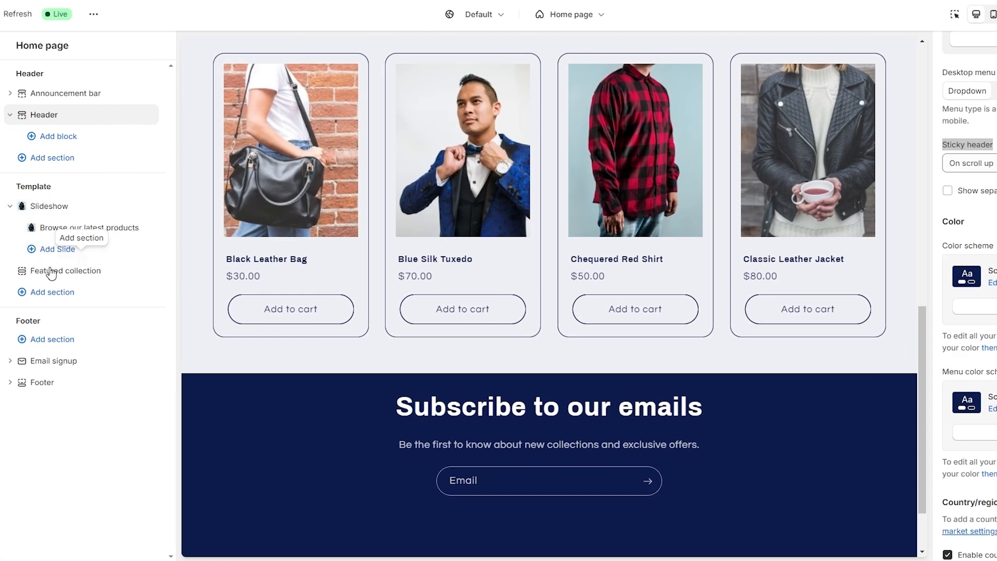
click(63, 300)
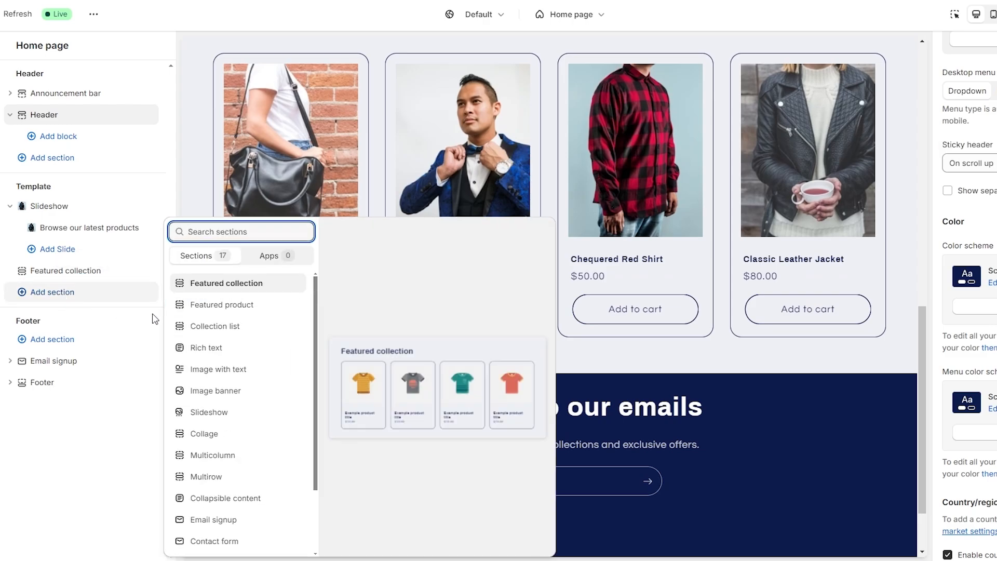
click(233, 327)
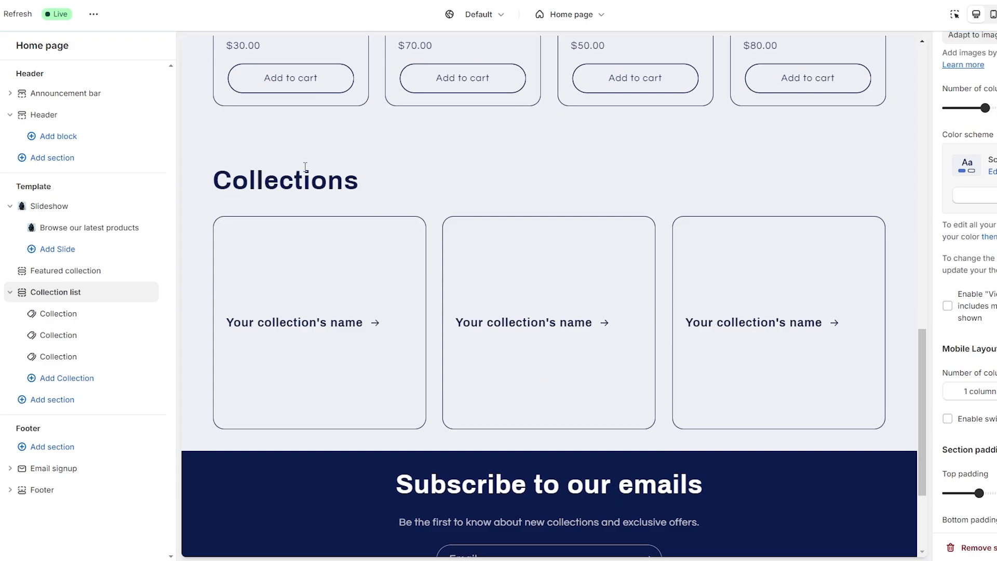
Assign the Mens collection to the first block of the Collection list section
mouse_move(134, 361)
click(60, 314)
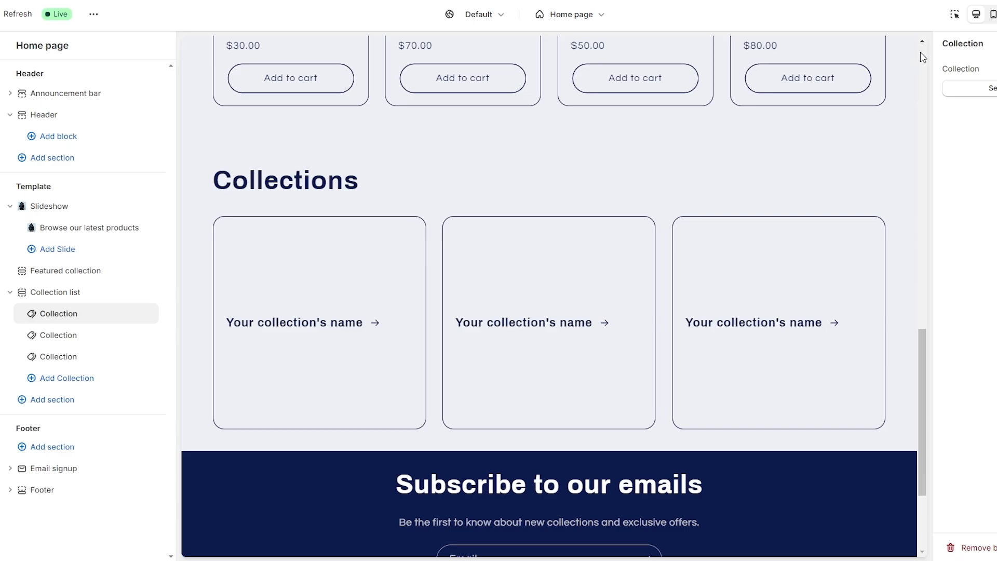
click(912, 83)
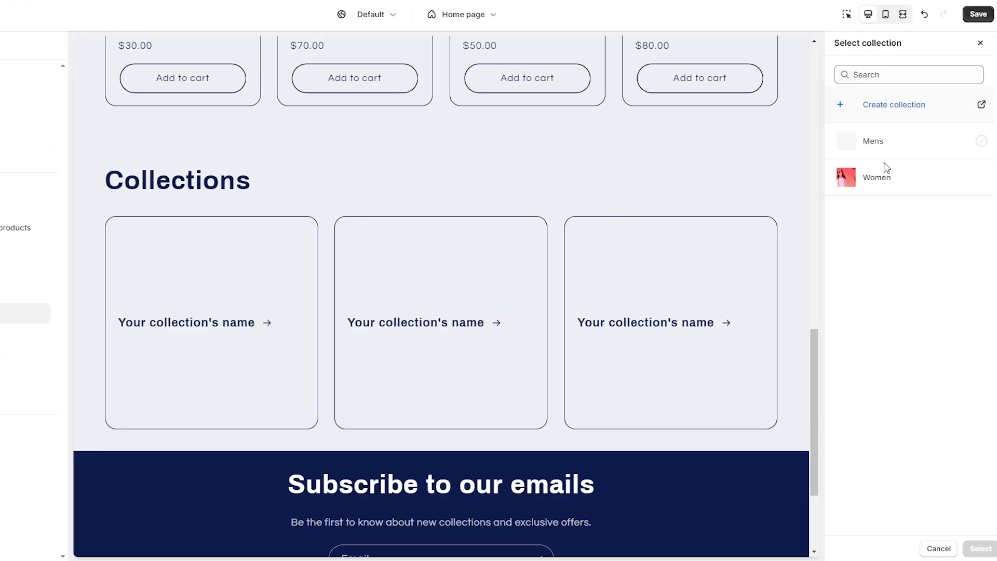
click(860, 145)
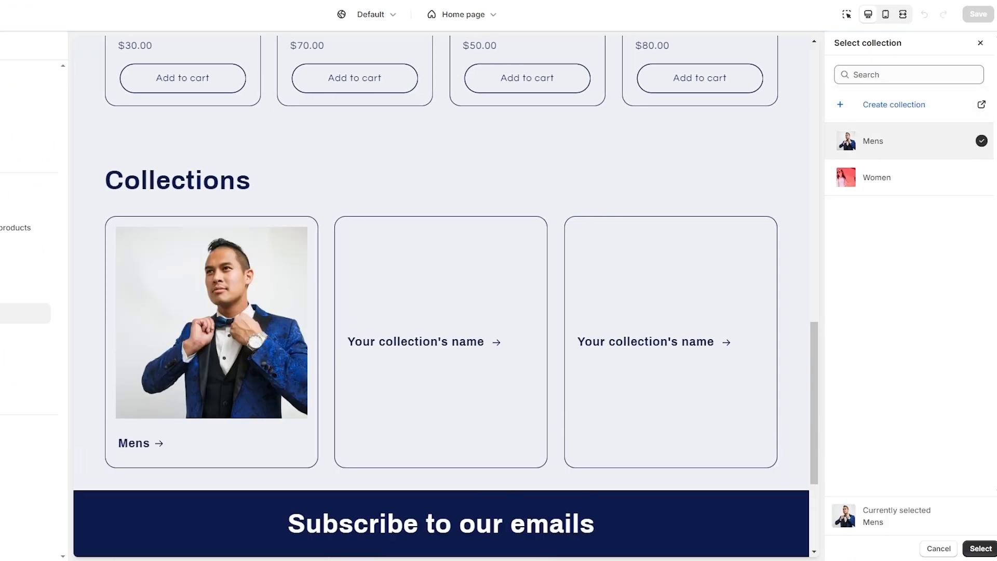
click(987, 549)
Assign the Women collection to the second block of the Collection list section
click(31, 335)
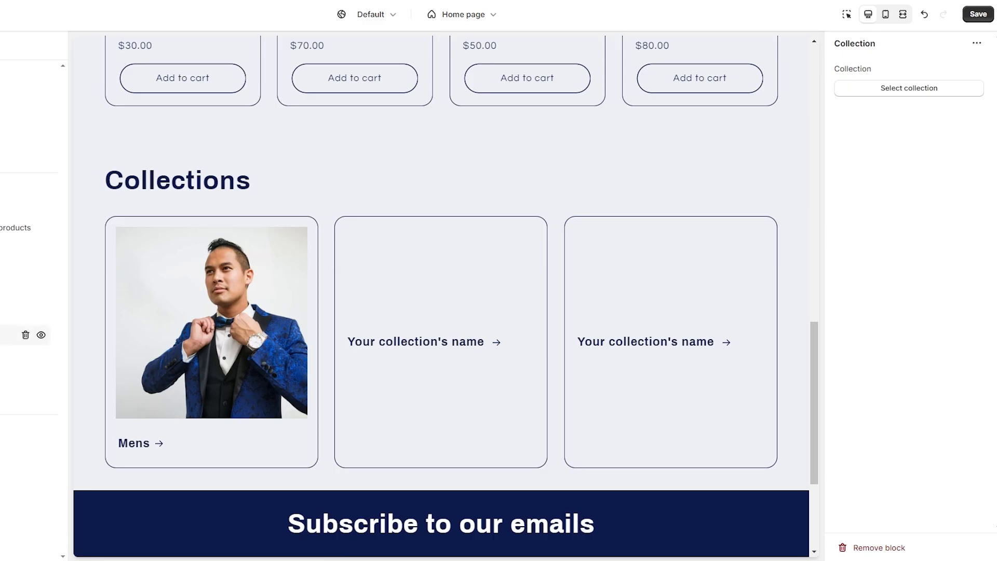
click(909, 87)
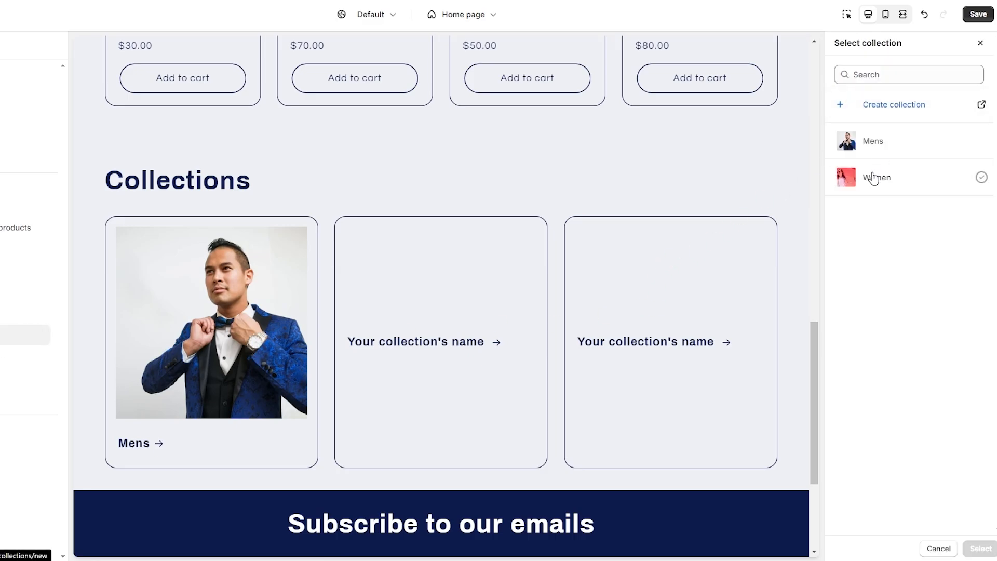
click(882, 177)
click(980, 548)
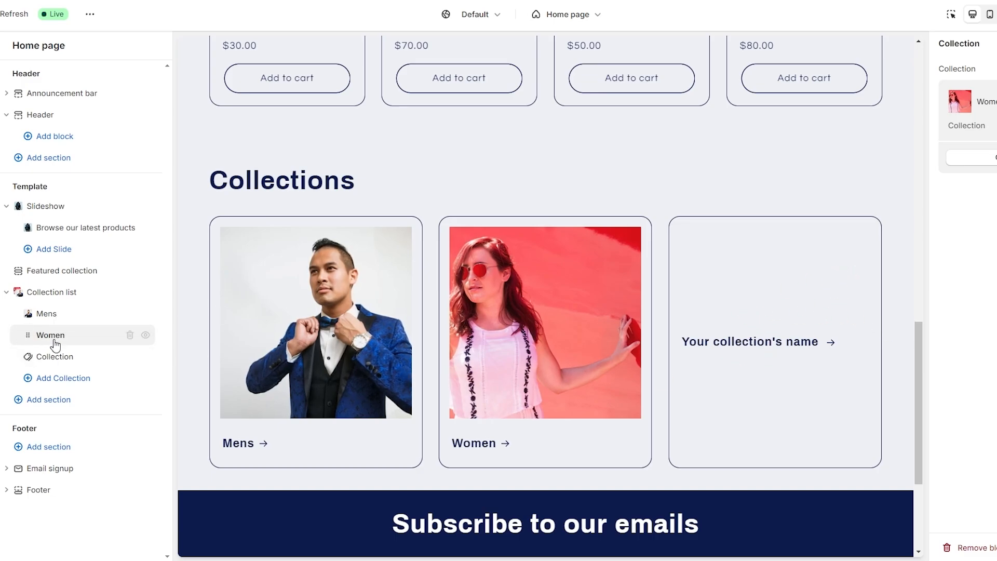
Review the whole home page preview, from the slideshow through the featured products and collections to the email signup
scroll(420, 292, up, 14)
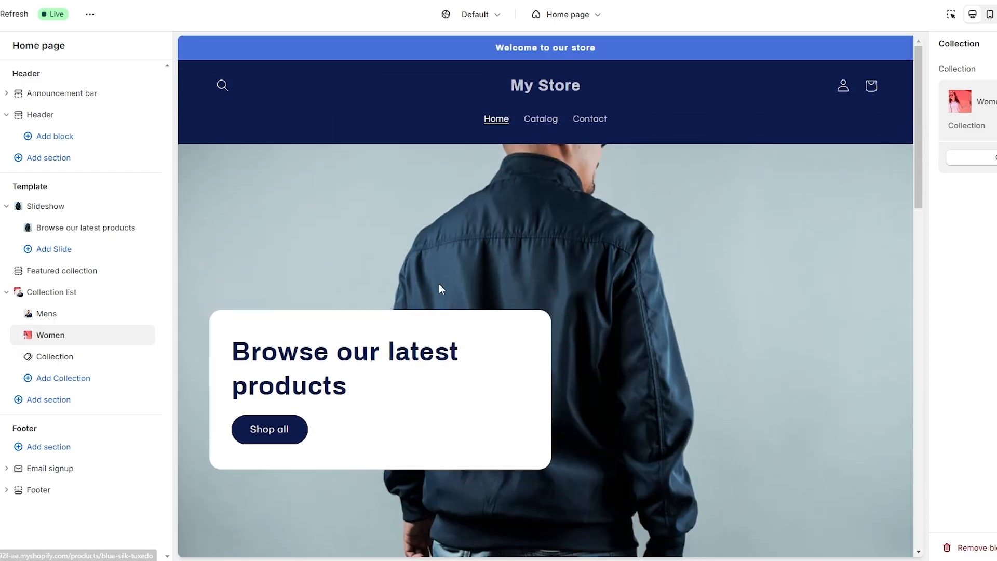
scroll(450, 288, down, 7)
scroll(405, 283, up, 7)
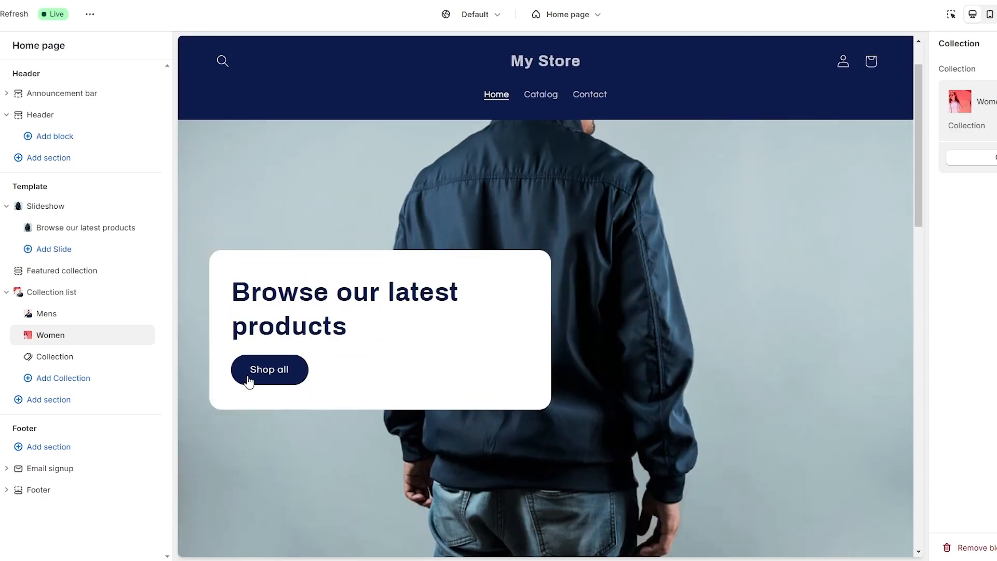
scroll(275, 377, down, 7)
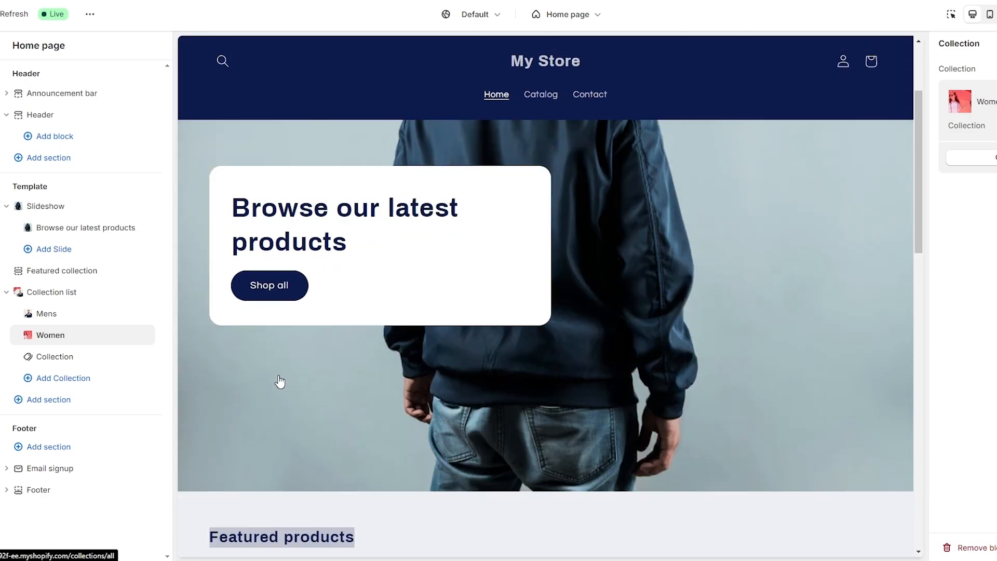
scroll(431, 323, down, 9)
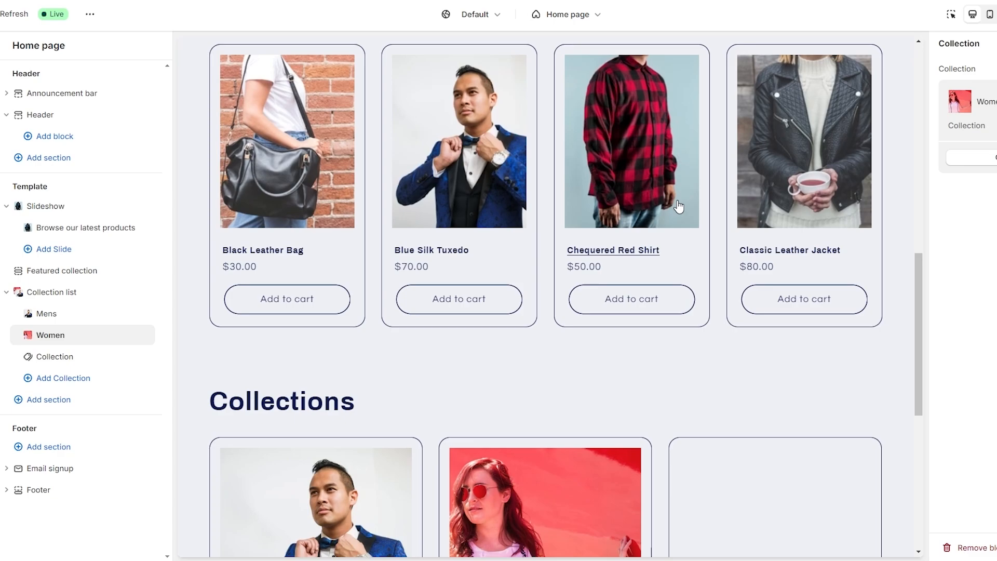
scroll(407, 342, down, 3)
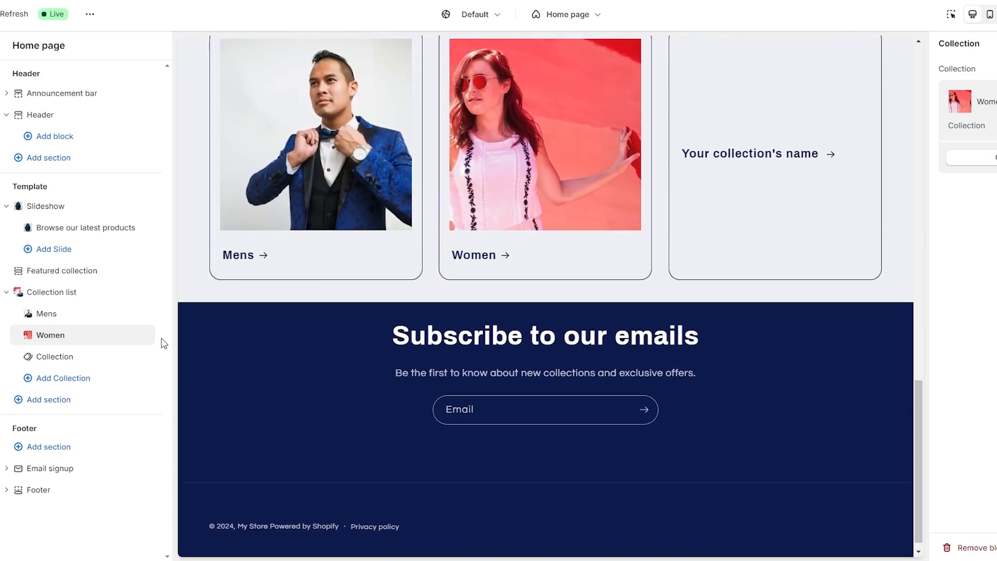
Add a Multicolumn section to the home page template below the Collection list section
click(63, 401)
scroll(200, 349, down, 2)
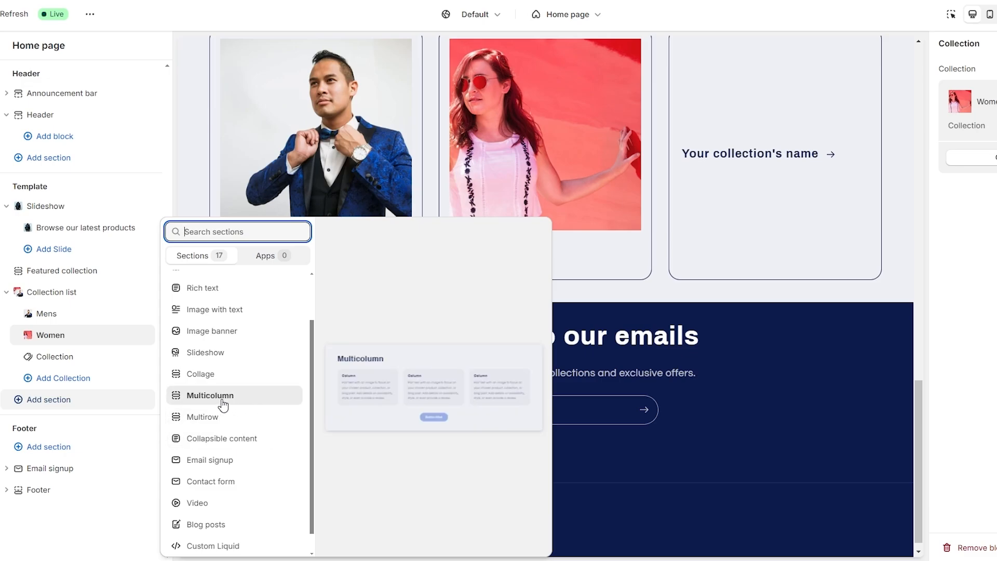
click(246, 401)
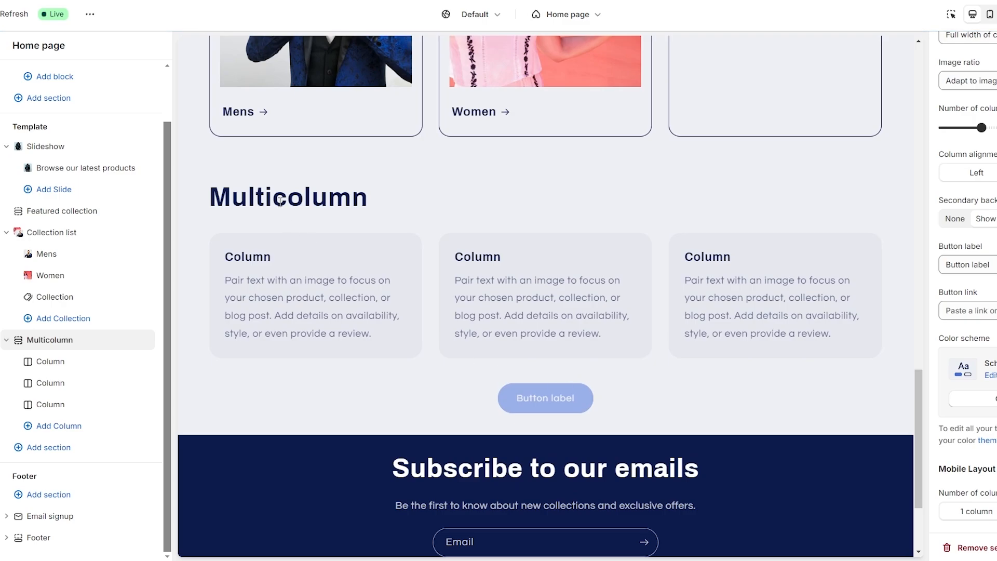
Set the Multicolumn section's heading to "Reviews" and open the settings of its first column
click(37, 350)
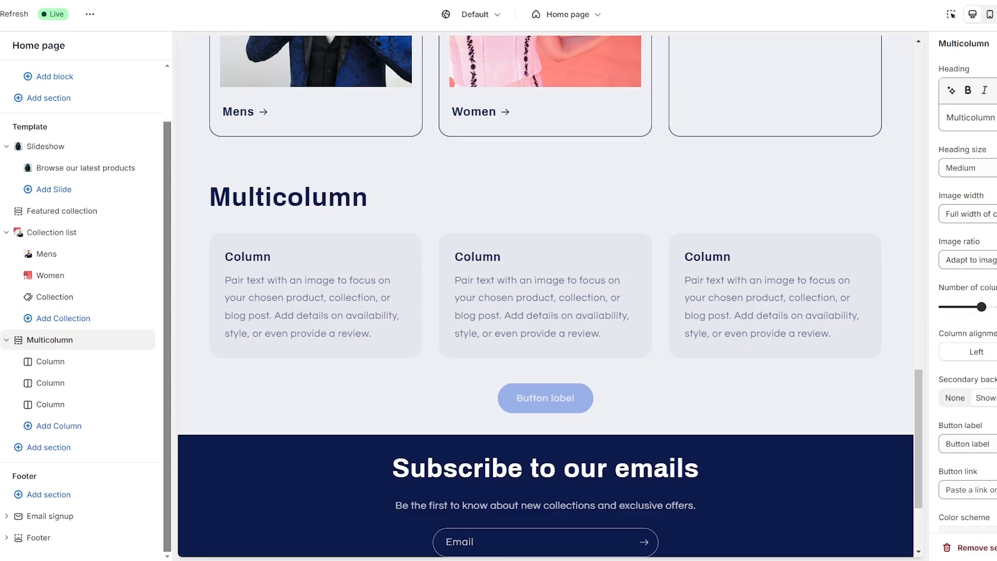
drag(996, 118, 931, 120)
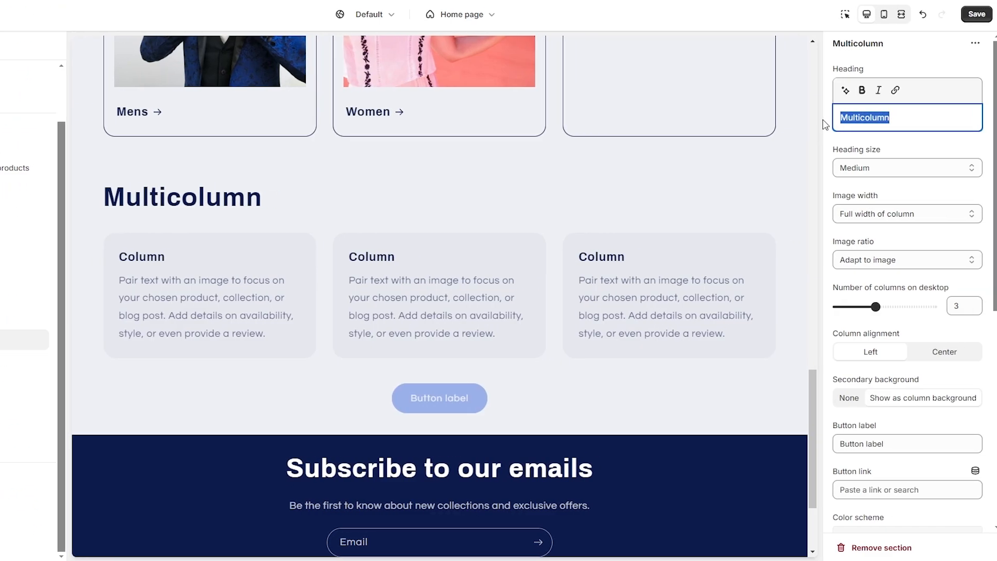
text(Reviews)
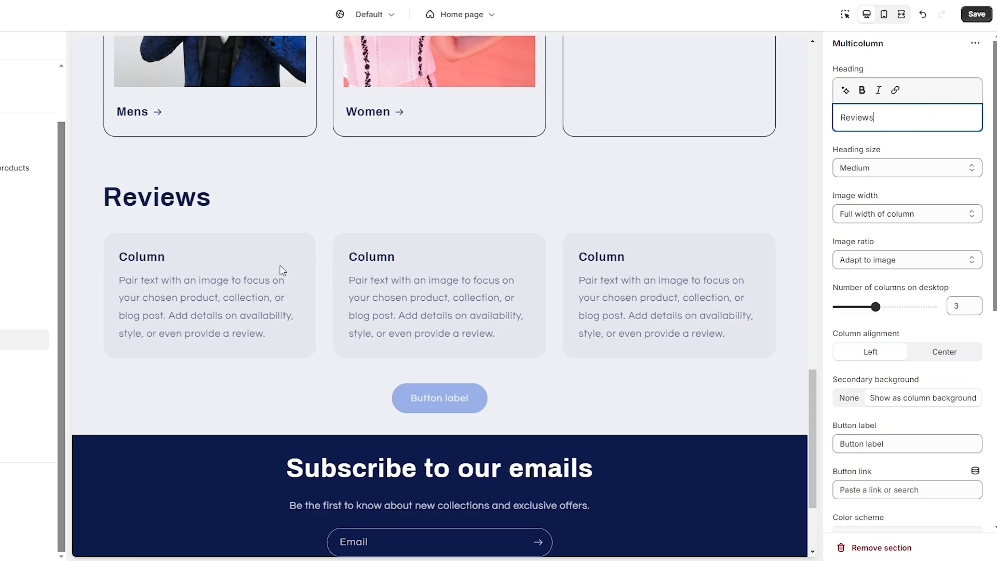
click(21, 361)
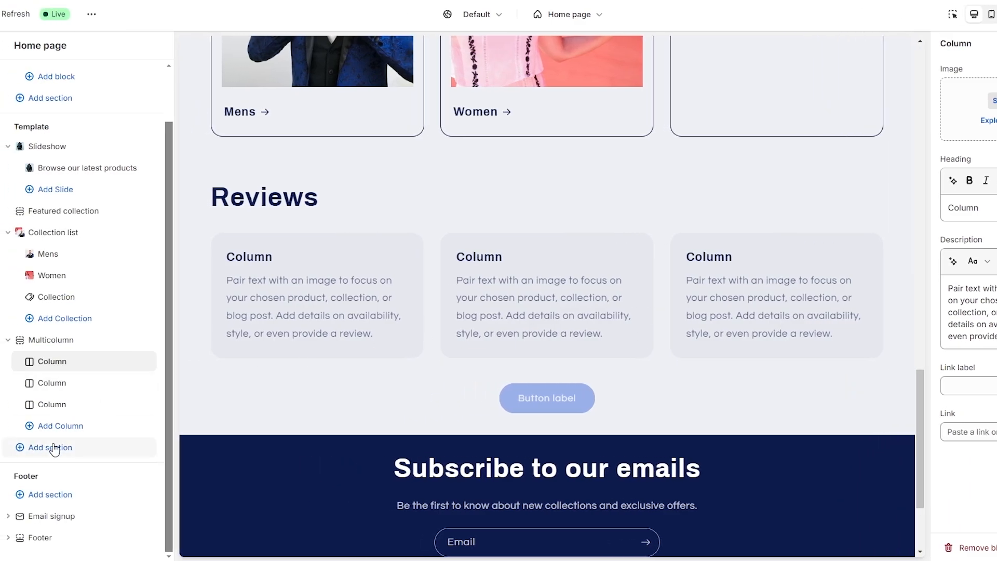
Add a Collapsible content section below the Multicolumn section and set its heading to "FAQs"
click(54, 447)
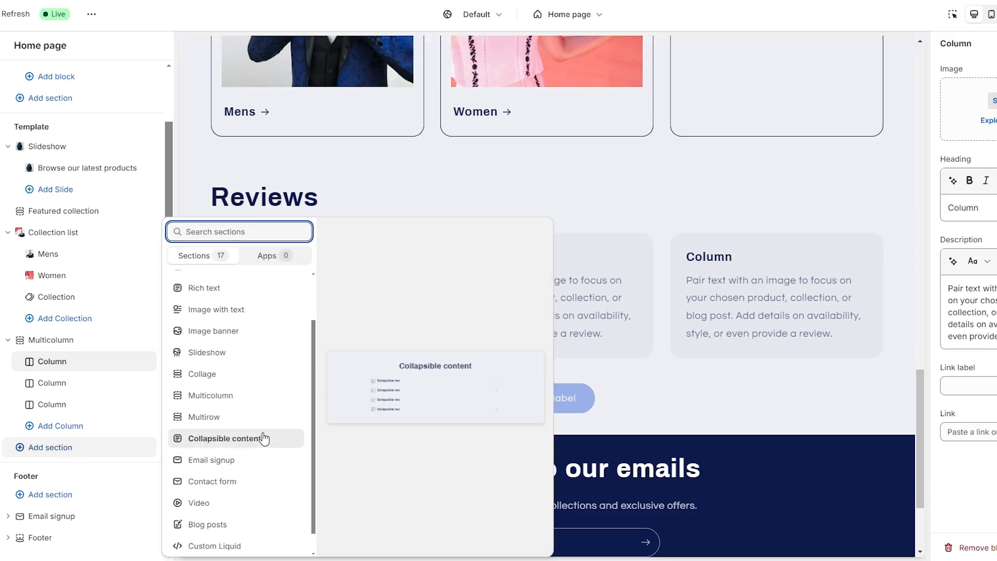
click(228, 441)
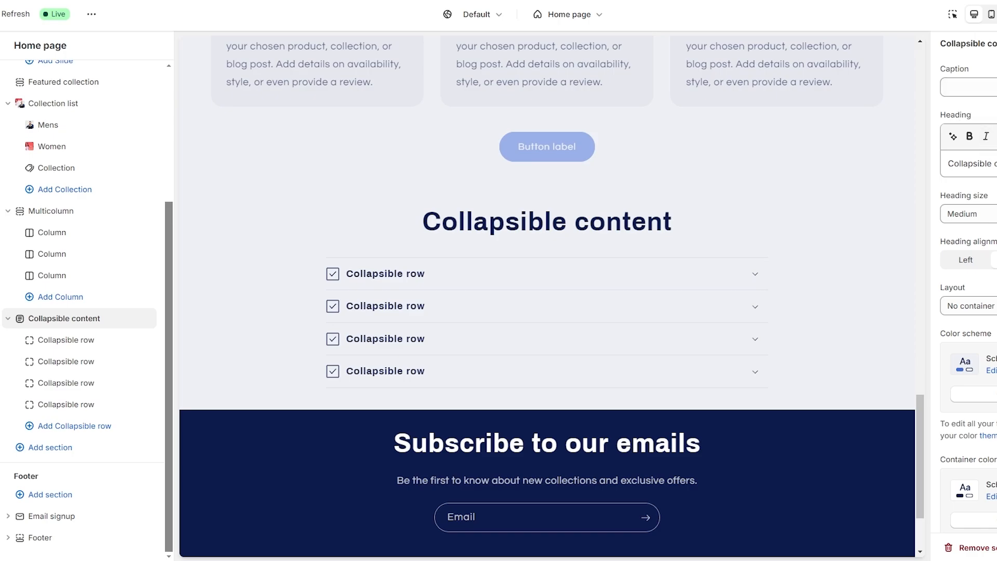
triple_click(995, 163)
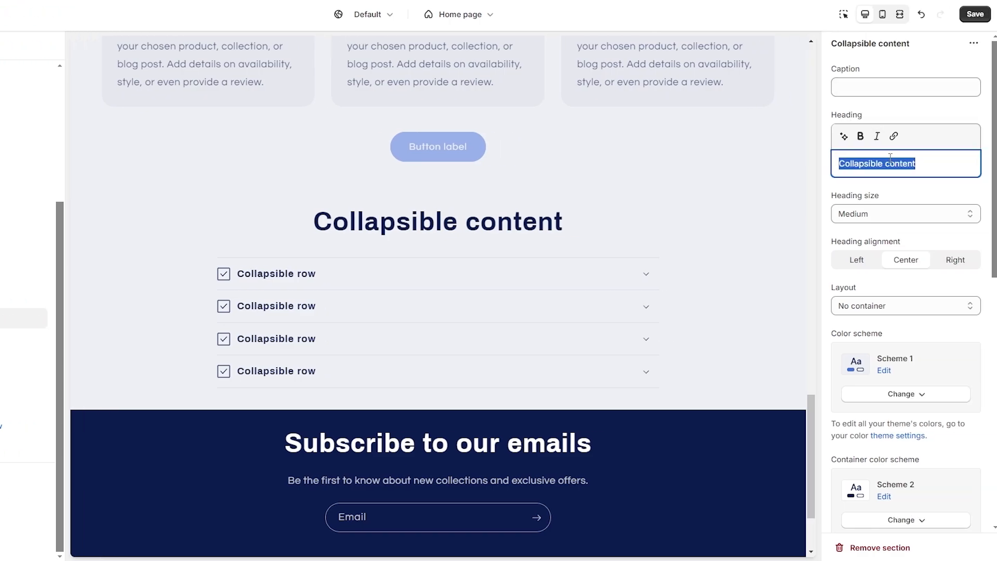
text(FAQs)
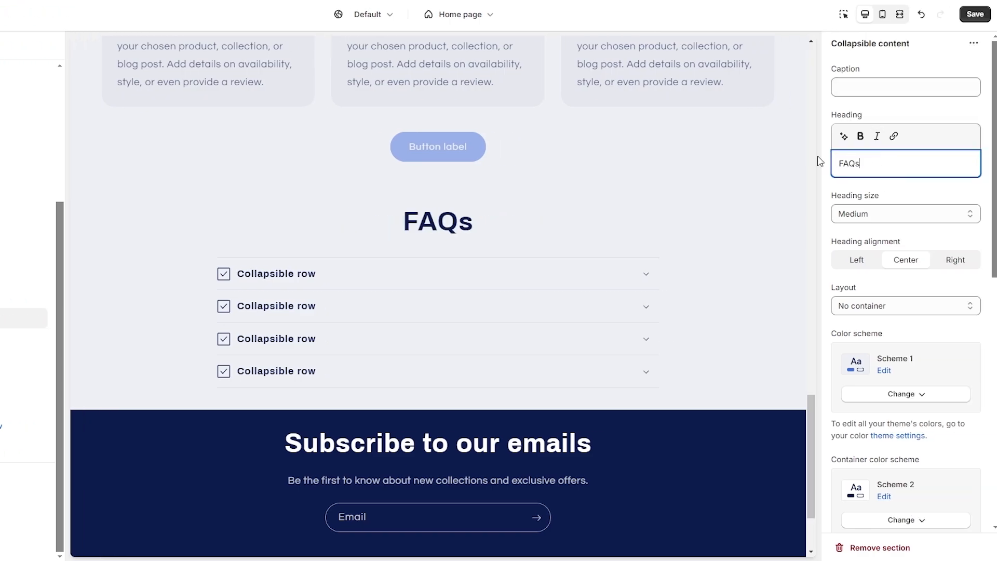
Set the icon of the FAQs section's collapsible rows to None
click(23, 340)
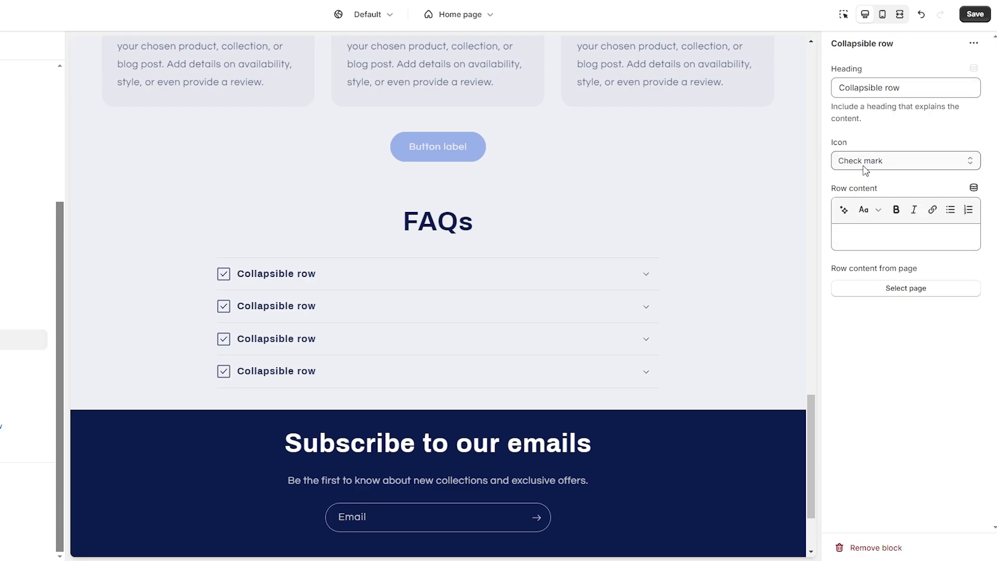
click(865, 166)
click(851, 179)
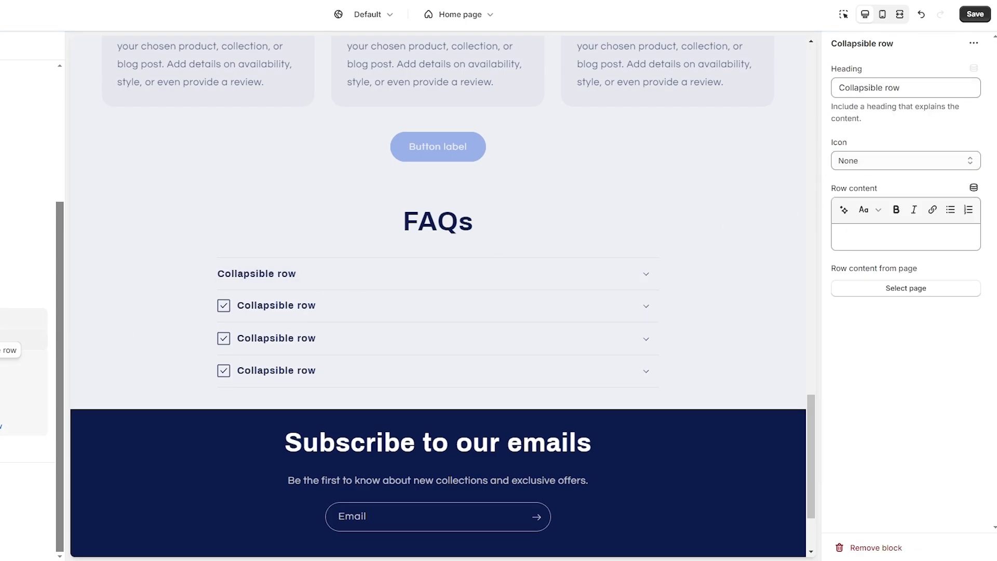
click(897, 163)
click(872, 179)
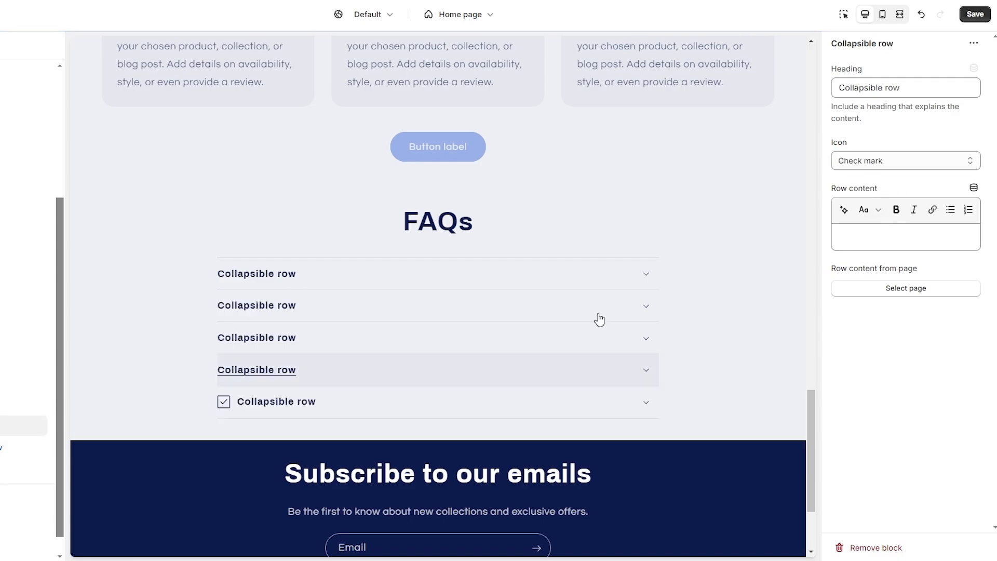
click(928, 159)
click(849, 179)
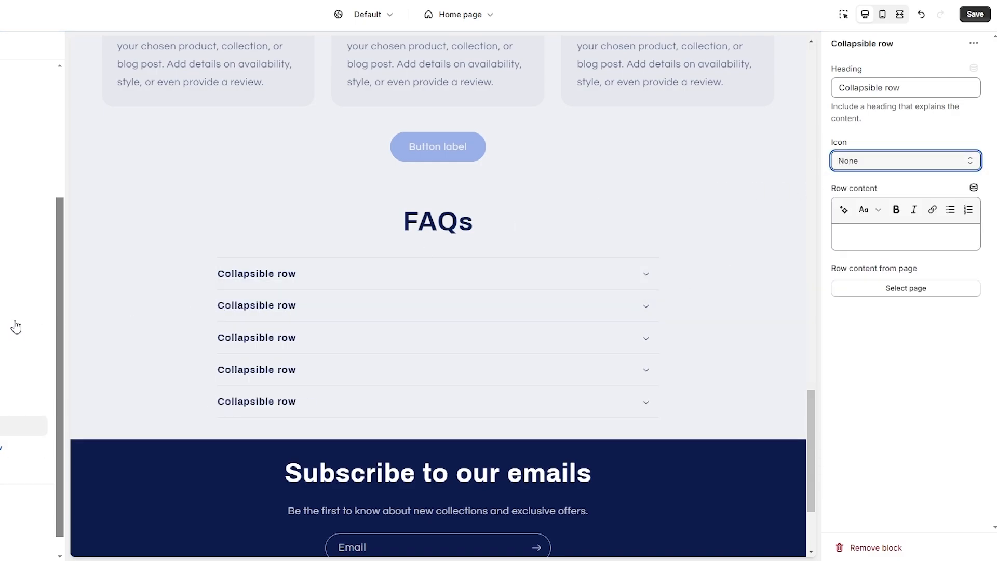
Set the FAQ row headings to "When Can I expect My Product To Arrive?", "How Do I Exchange or Return The Item?" and "Quality Of The Product?"
drag(911, 91, 823, 99)
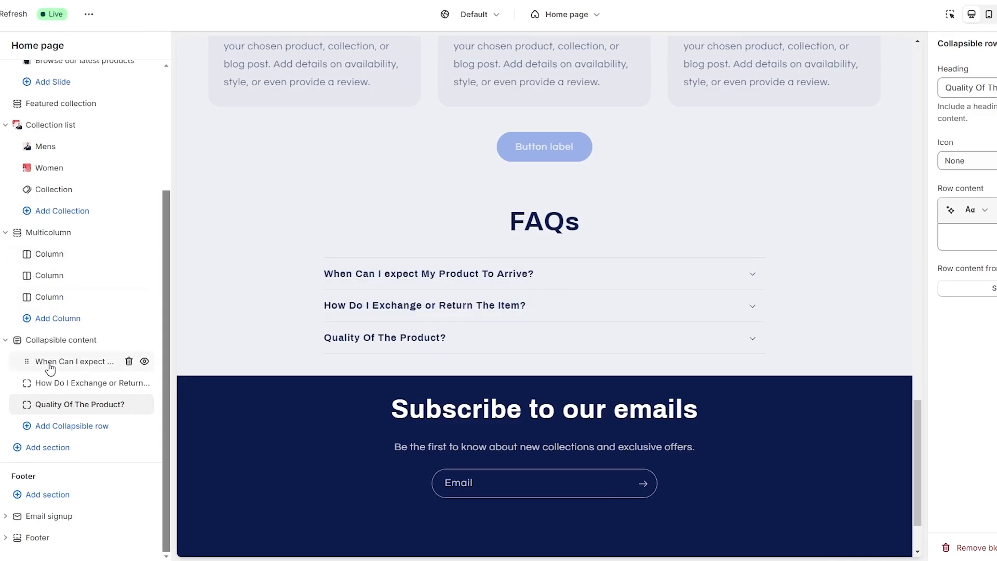
click(757, 277)
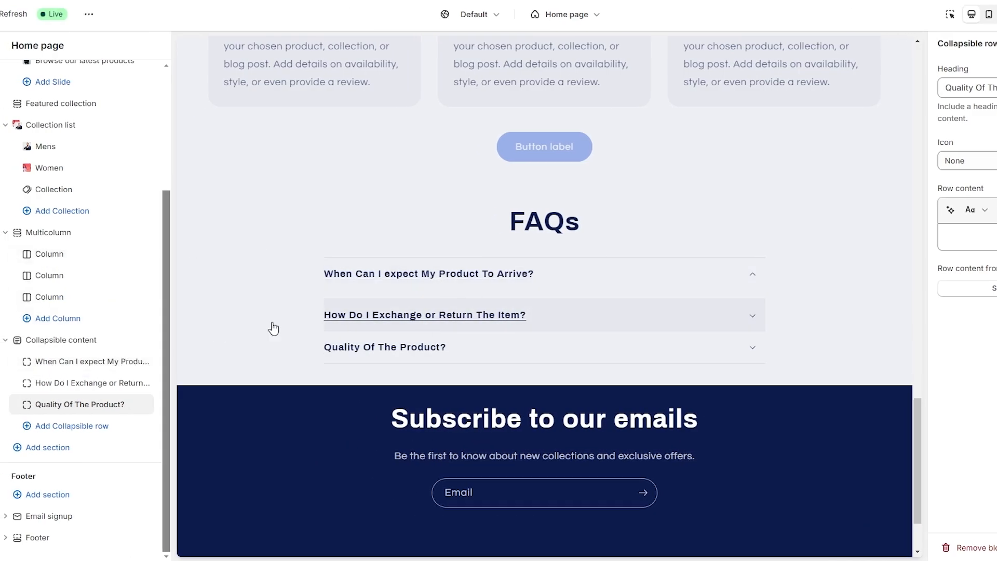
Set the row content of the product arrival question to "Products arrive 3-4 days depending on your Location"
click(64, 362)
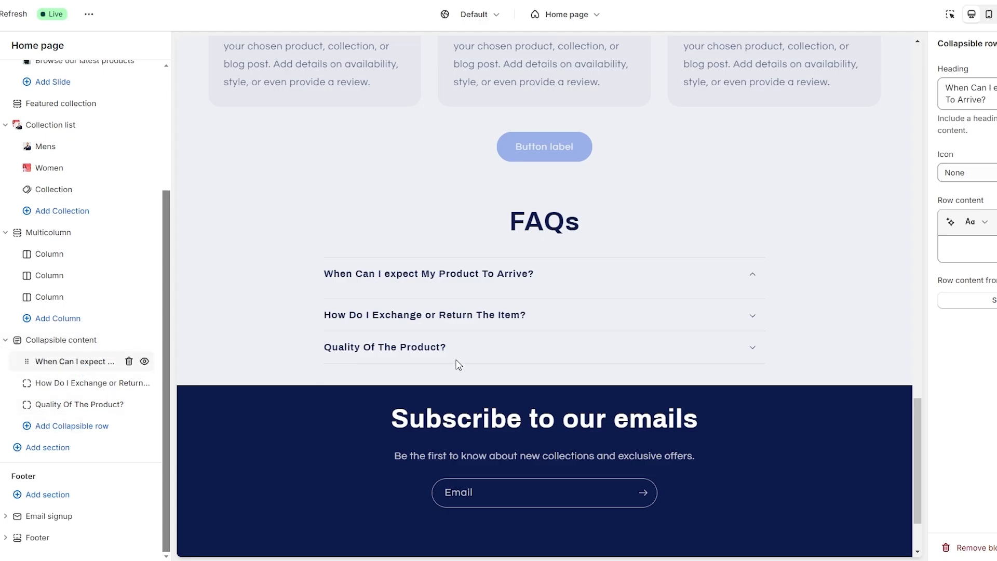
click(978, 254)
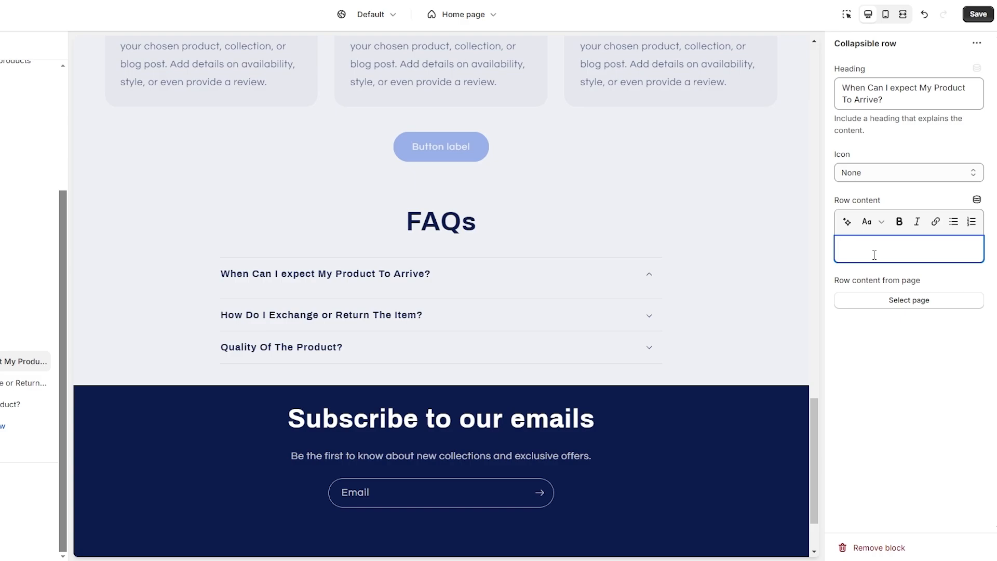
click(844, 223)
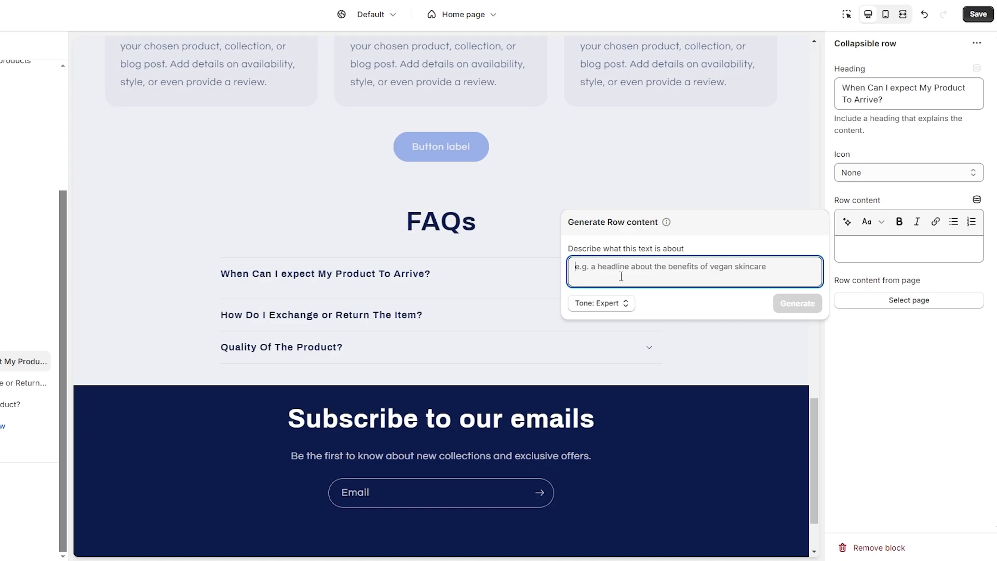
click(883, 249)
text(Products arrive 3-4 days depending on your Location)
drag(842, 249, 956, 261)
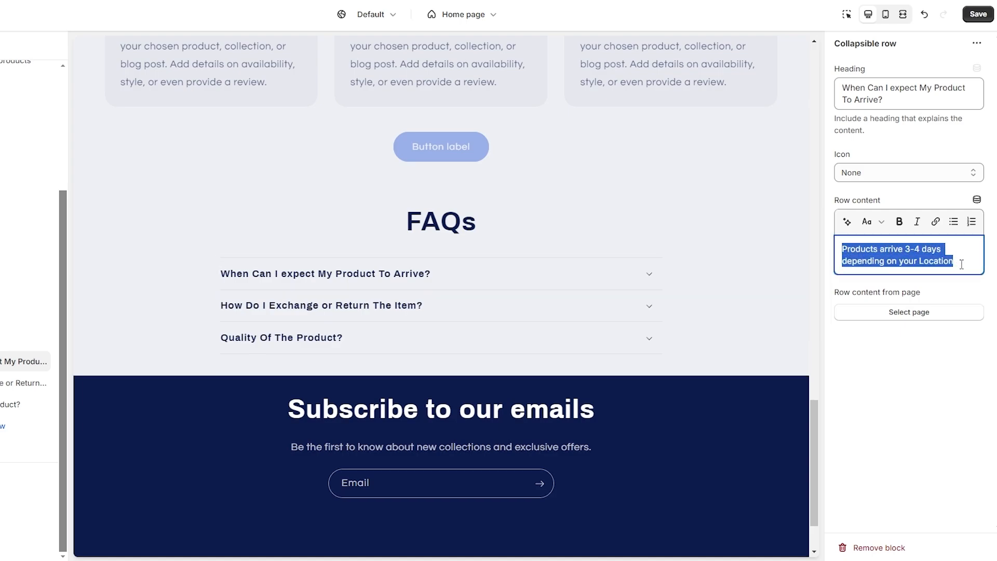
click(925, 373)
Save the theme changes and expand the product arrival question in the preview to check its answer
click(979, 14)
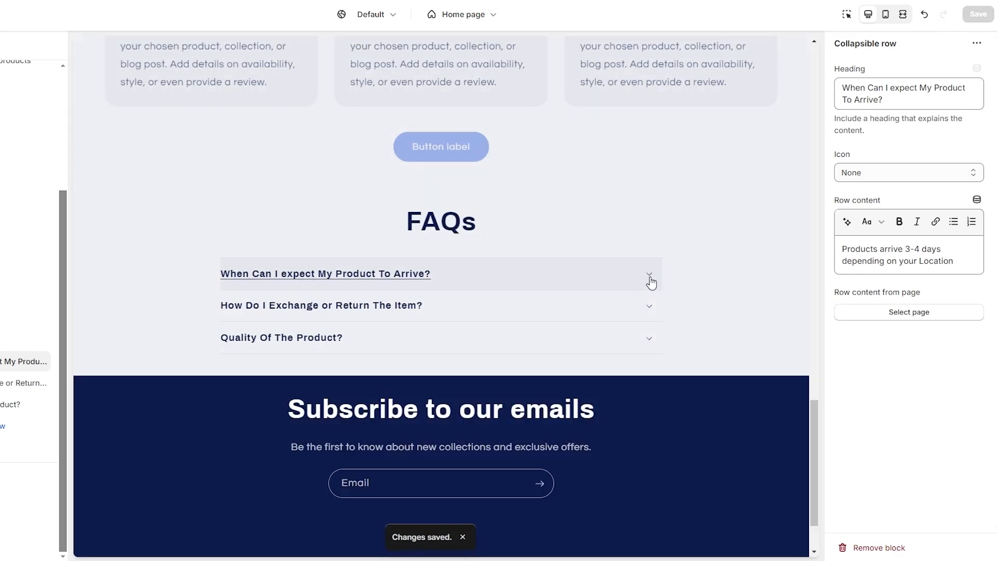
click(649, 275)
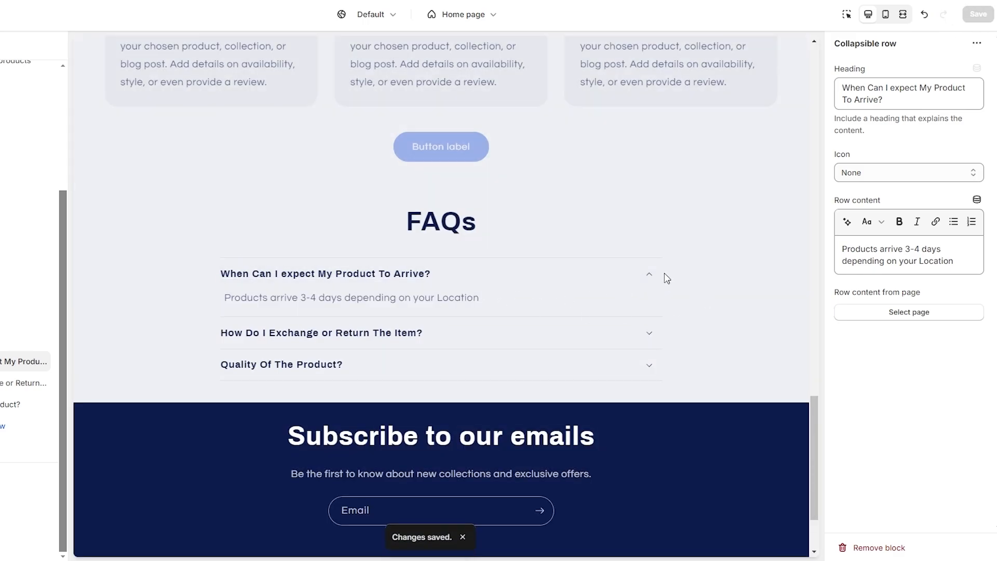
double_click(415, 222)
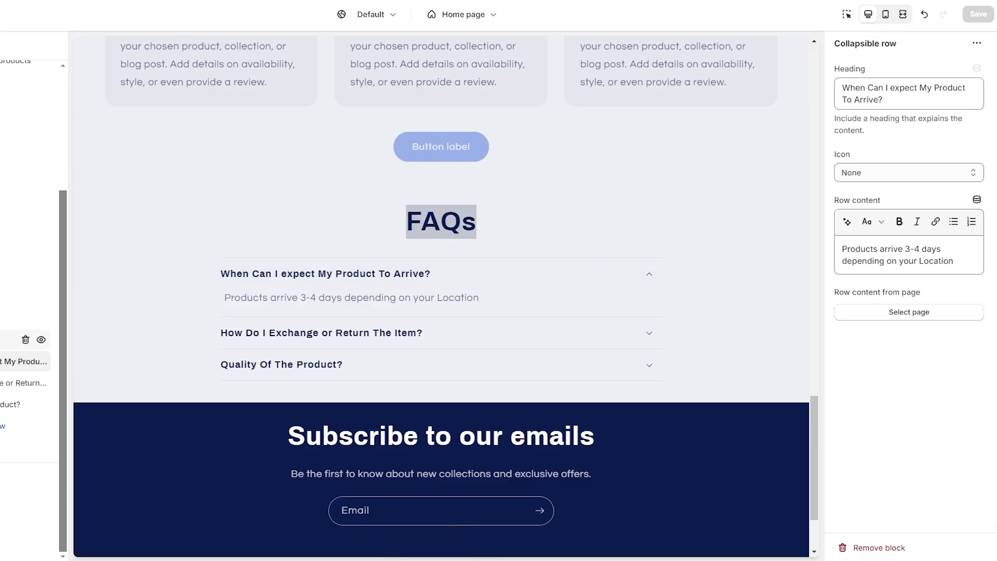
Examine the link options for the FAQs section's heading, including the linkable pages, and leave without inserting a link
click(24, 340)
click(599, 197)
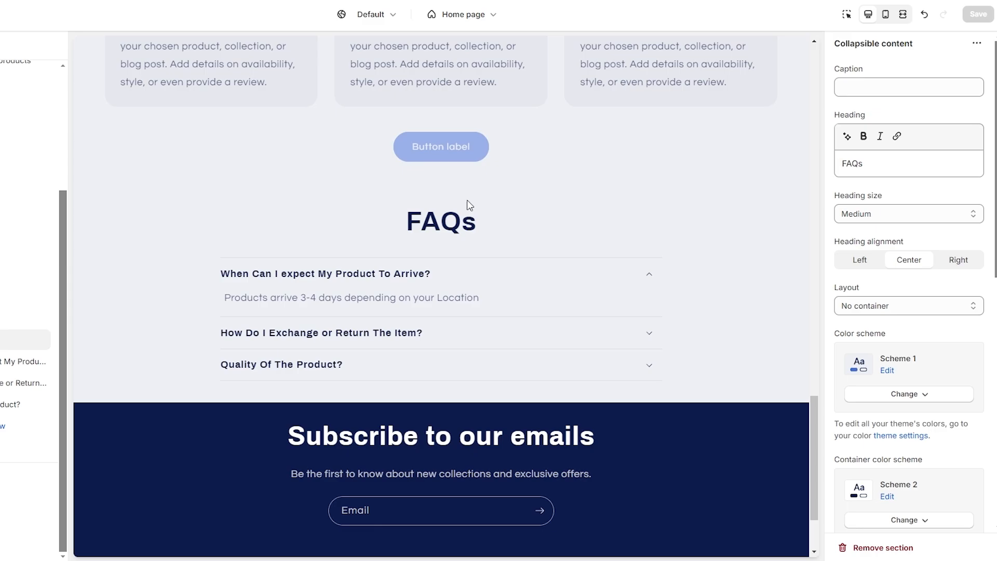
double_click(430, 211)
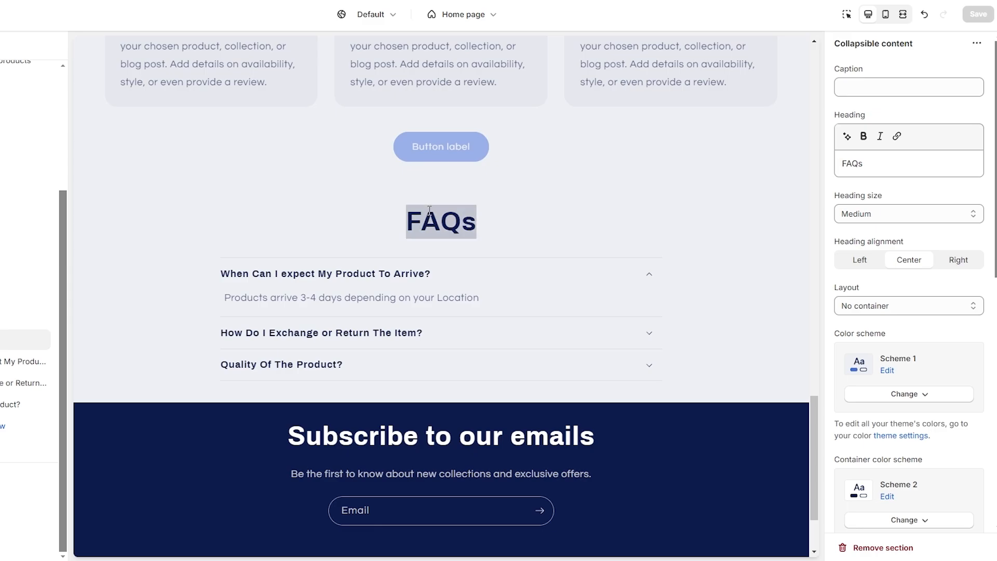
click(897, 136)
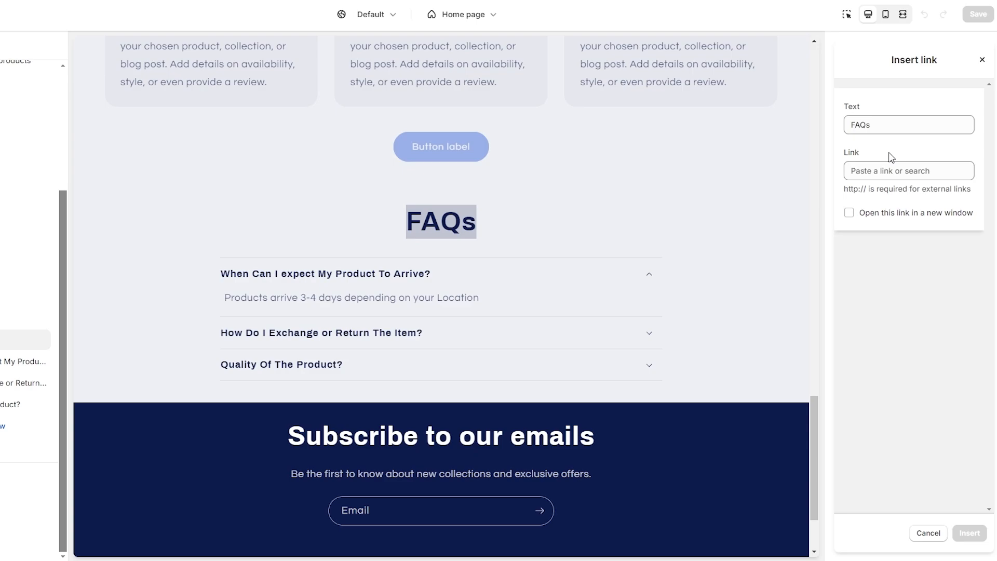
click(927, 176)
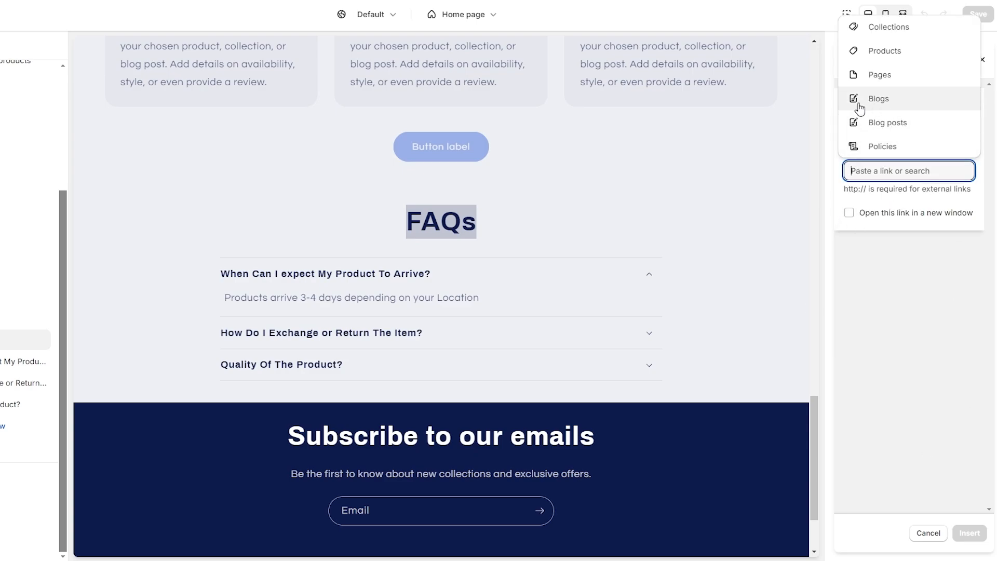
click(883, 74)
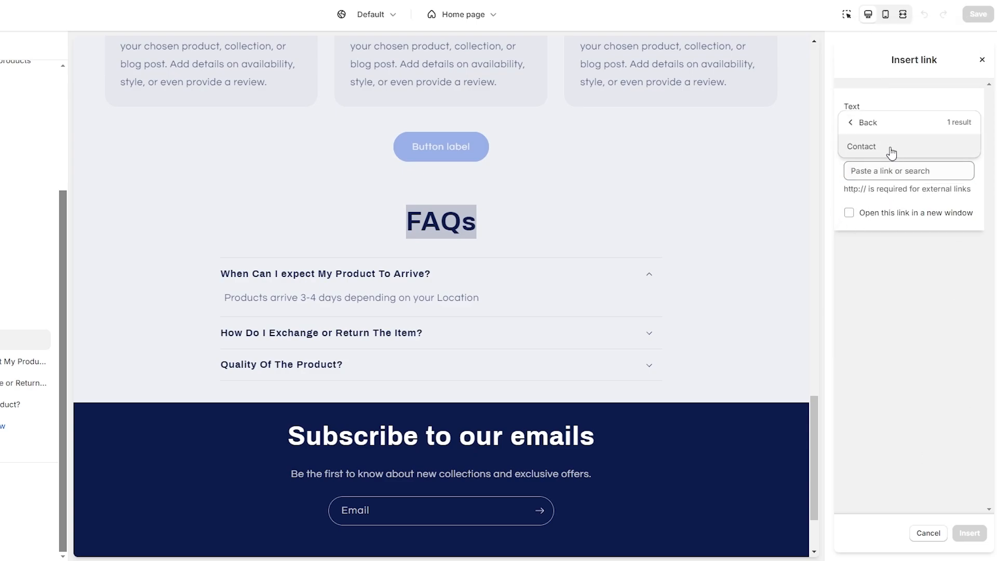
click(910, 296)
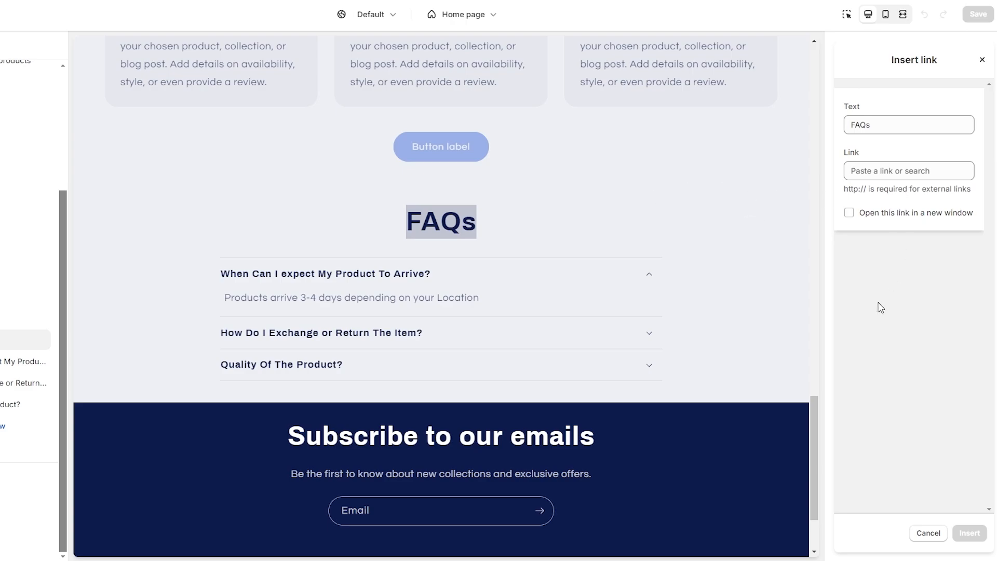
click(926, 533)
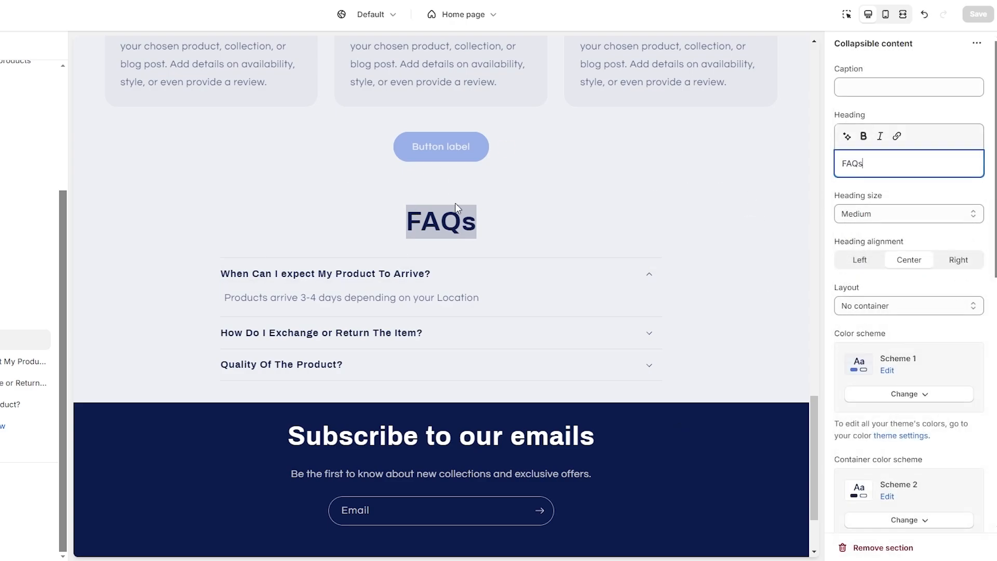
Review the customized home page in the theme preview, from the header banner through the featured products to the FAQs
click(574, 238)
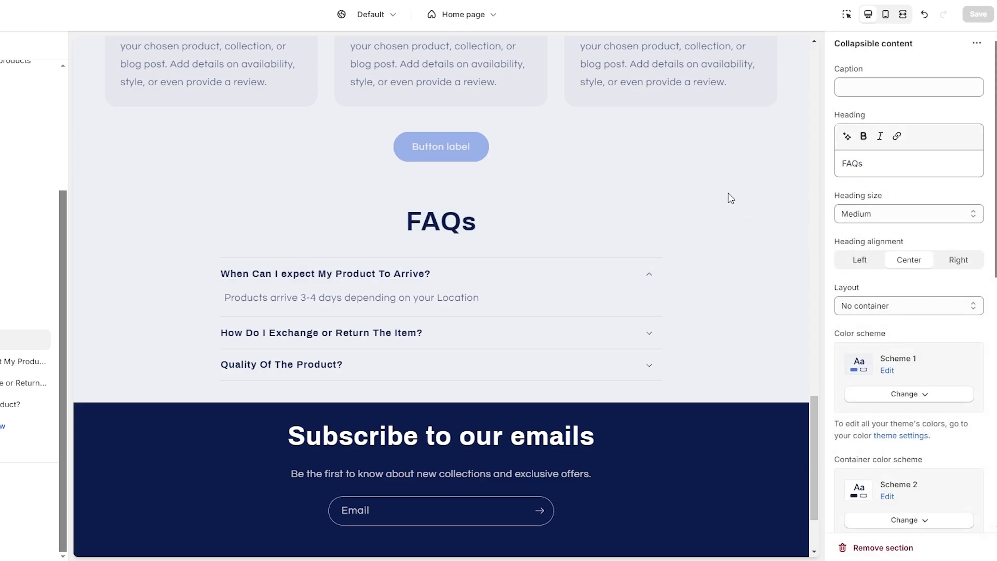
scroll(574, 227, up, 15)
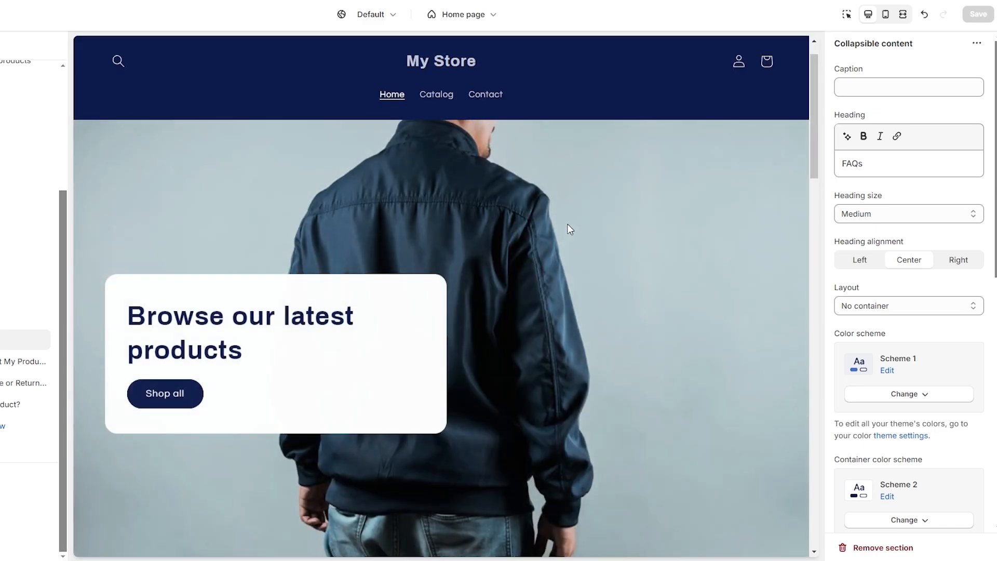
scroll(569, 229, down, 5)
scroll(569, 229, down, 20)
scroll(543, 238, up, 18)
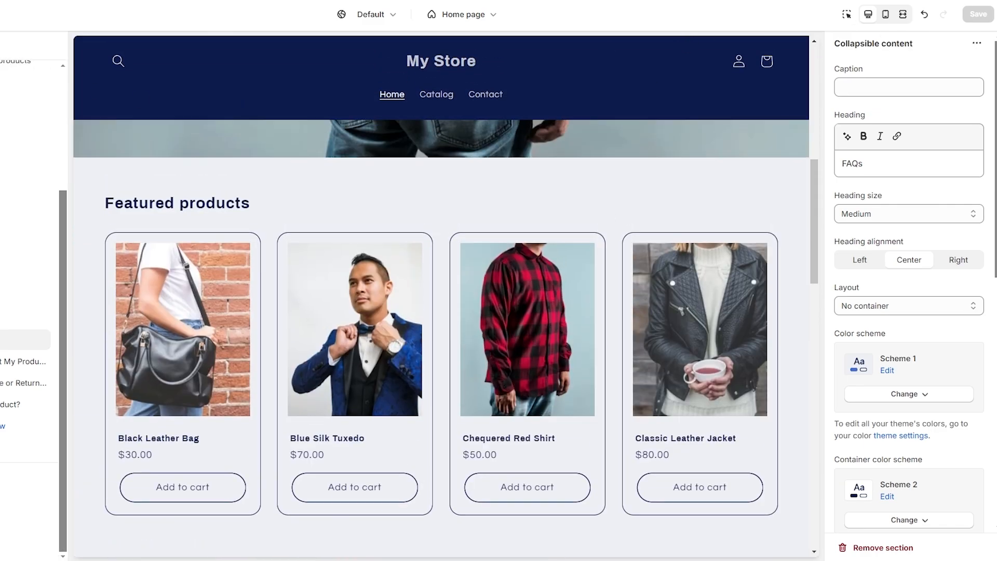
Leave the theme editor and look through the store's Plan, Billing, and Users and permissions settings
click(11, 15)
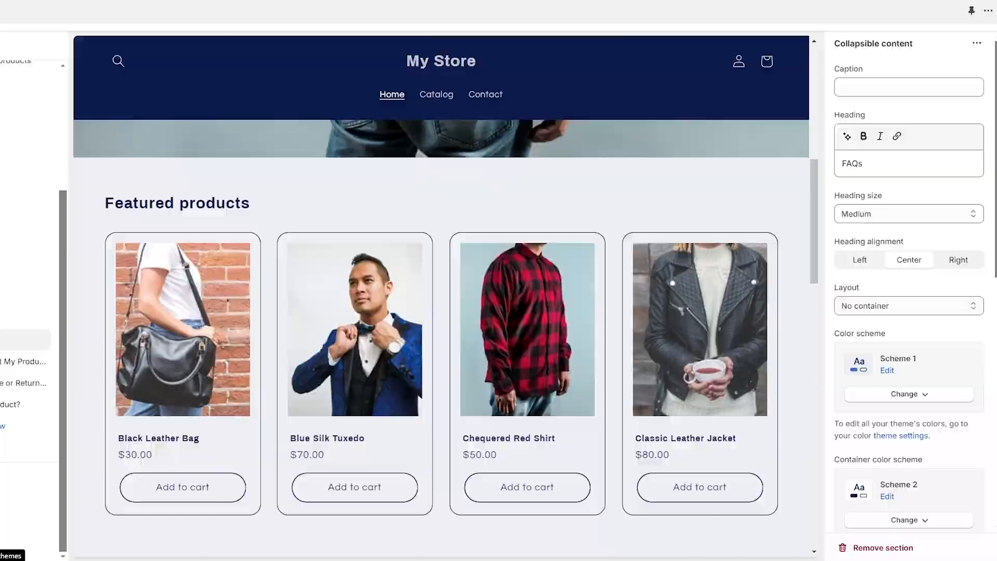
scroll(230, 93, down, 3)
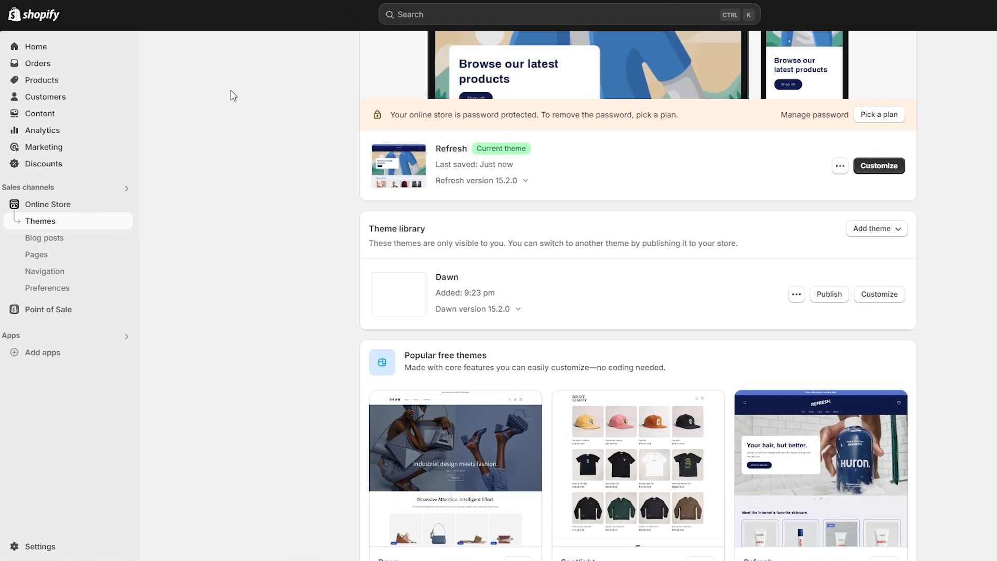
click(55, 550)
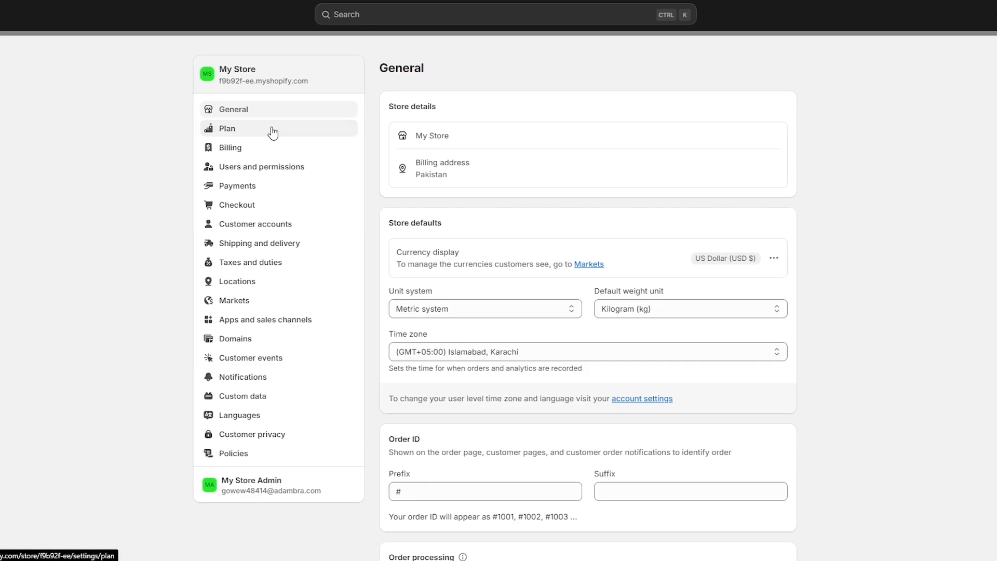
click(262, 134)
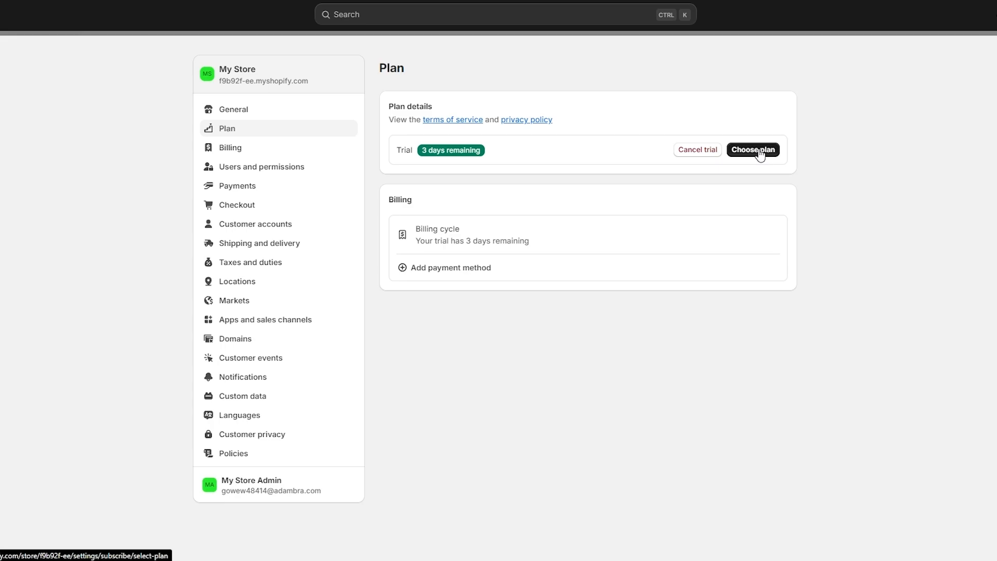
click(261, 149)
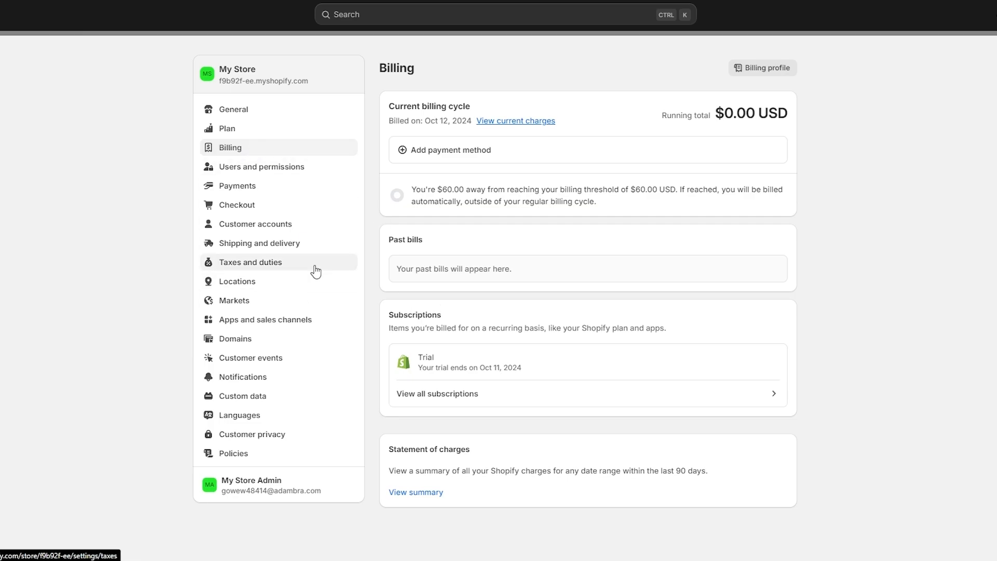
click(271, 174)
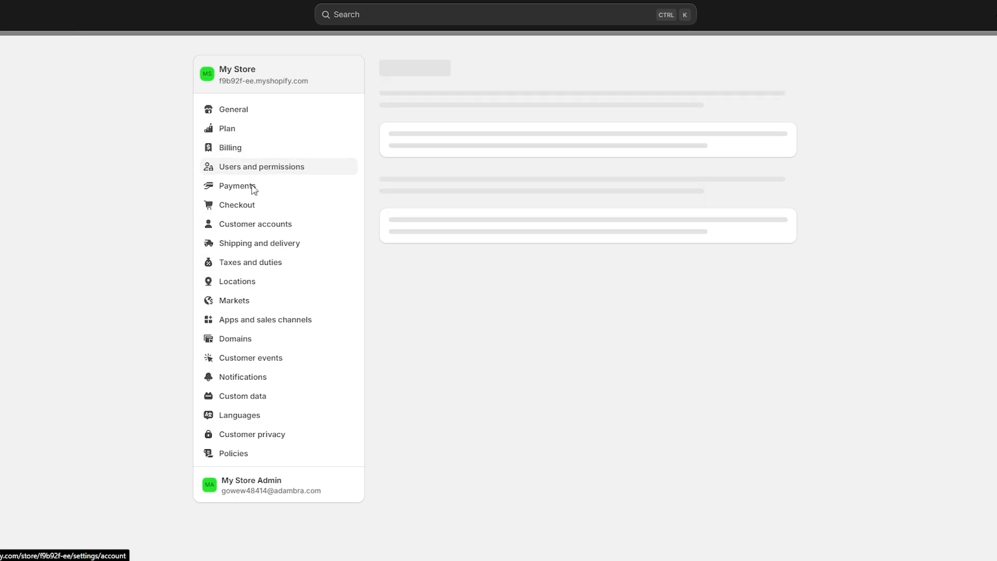
Examine the store's Payments settings, including payment providers, supported methods, manual methods and payment method customizations
click(249, 187)
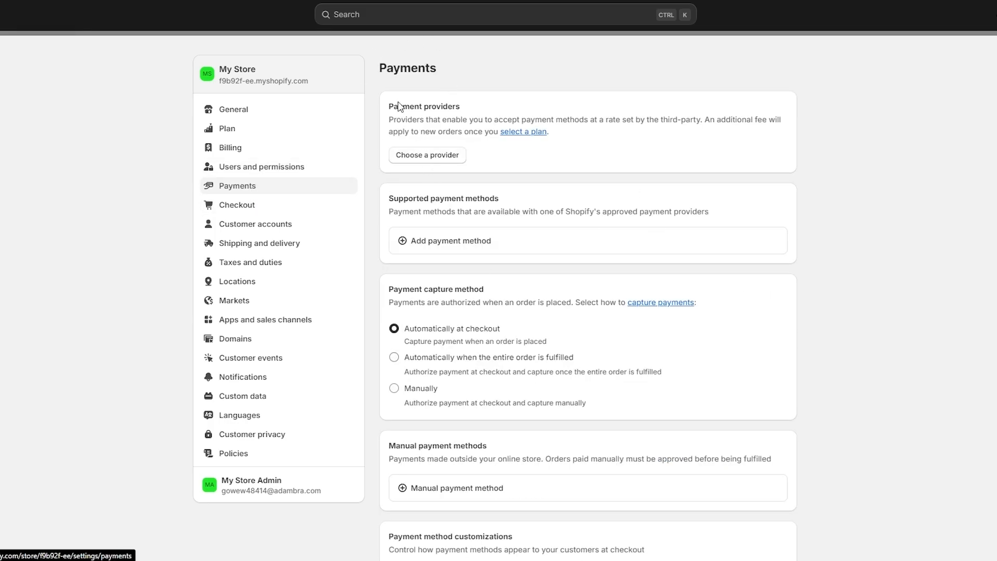
drag(392, 101, 462, 105)
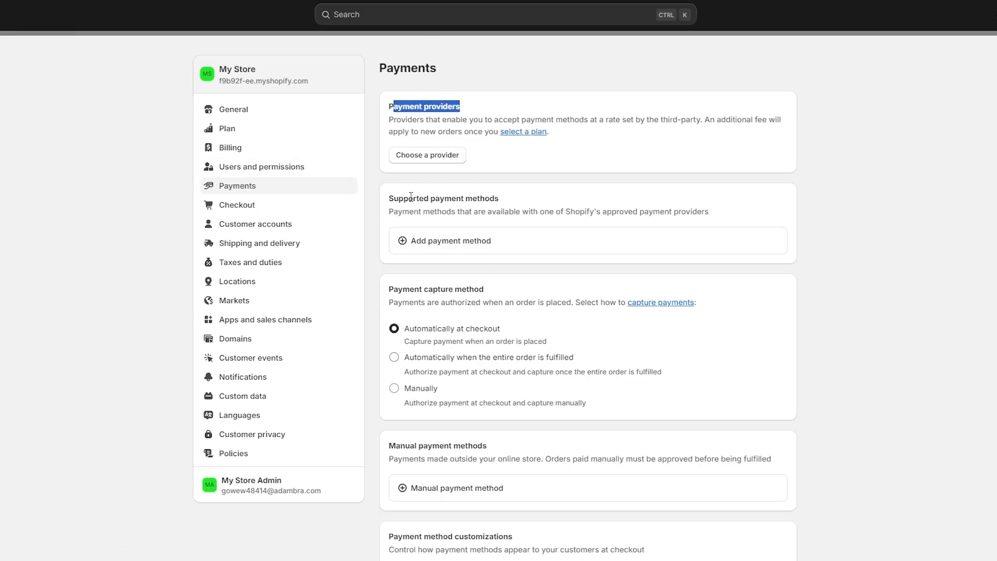
drag(409, 198, 478, 198)
scroll(479, 198, down, 3)
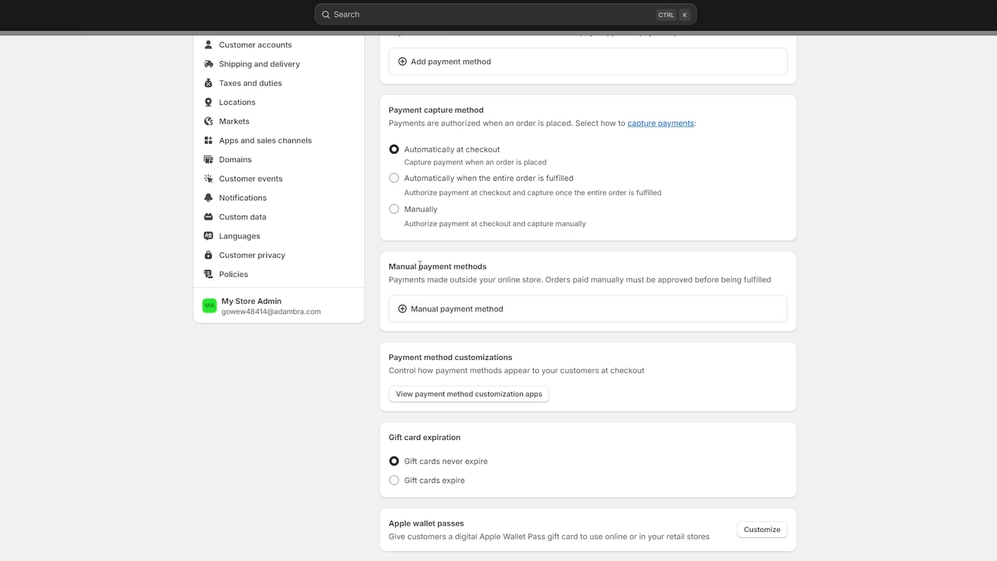
drag(420, 265, 484, 263)
drag(431, 356, 471, 357)
scroll(452, 399, down, 2)
scroll(459, 401, up, 4)
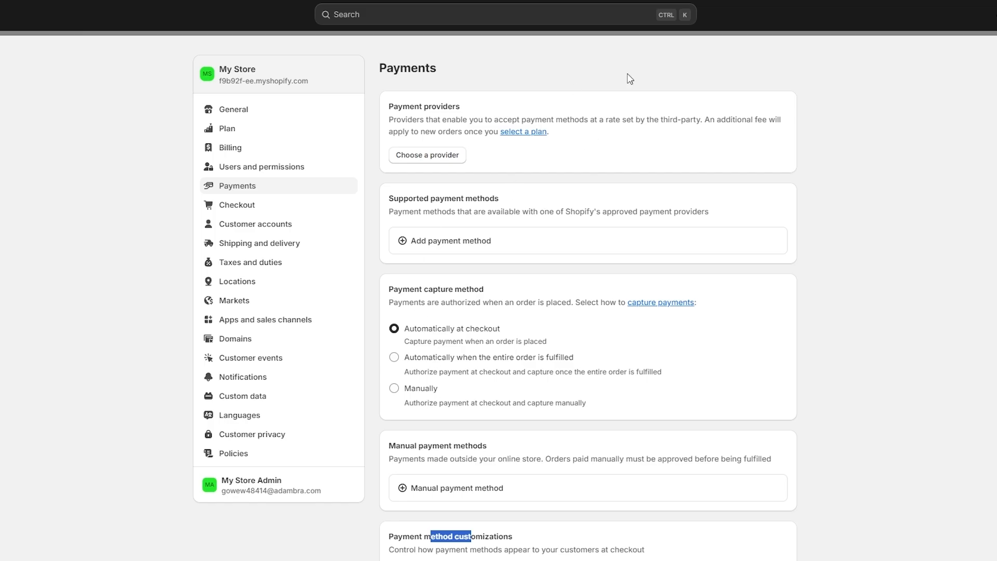
scroll(431, 268, down, 3)
scroll(457, 262, up, 3)
View the page for adding a supported payment method and browse the list of third-party payment providers
click(461, 245)
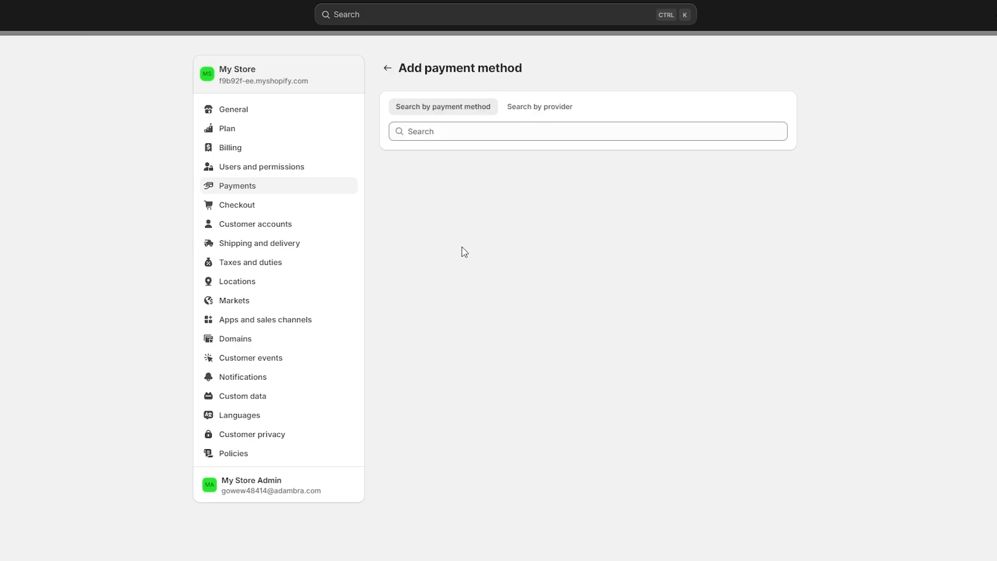
key(alt+Left)
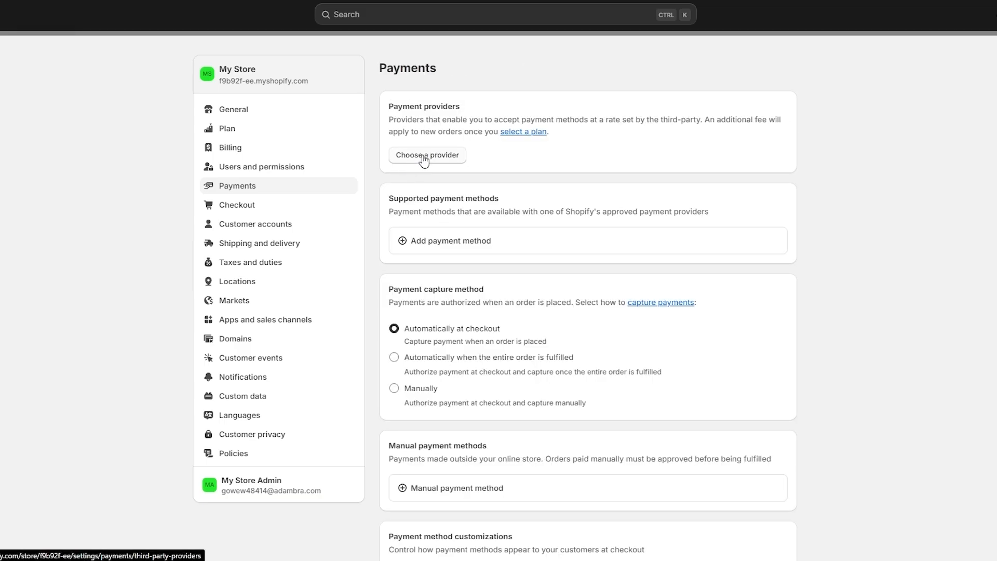
click(451, 156)
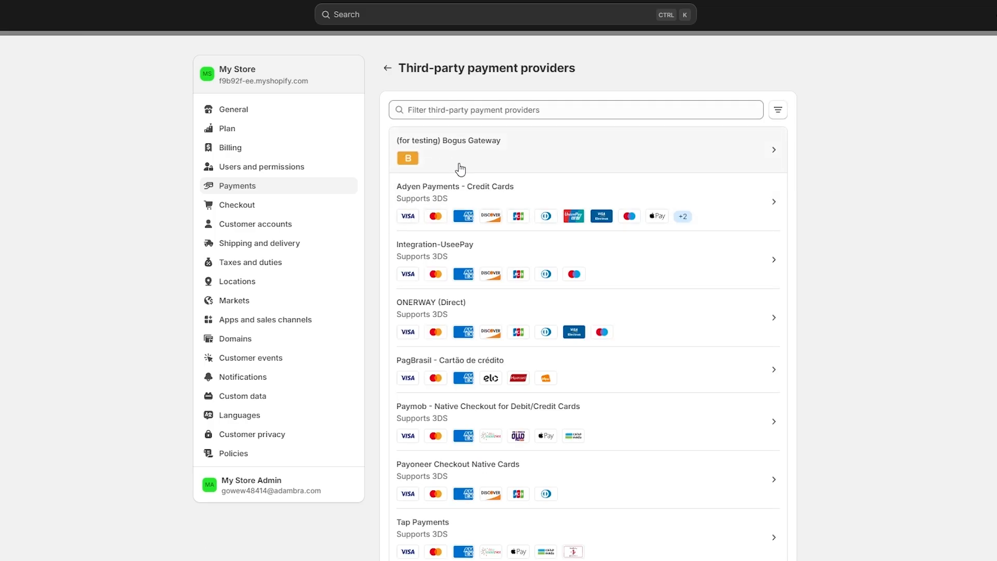
scroll(459, 165, down, 6)
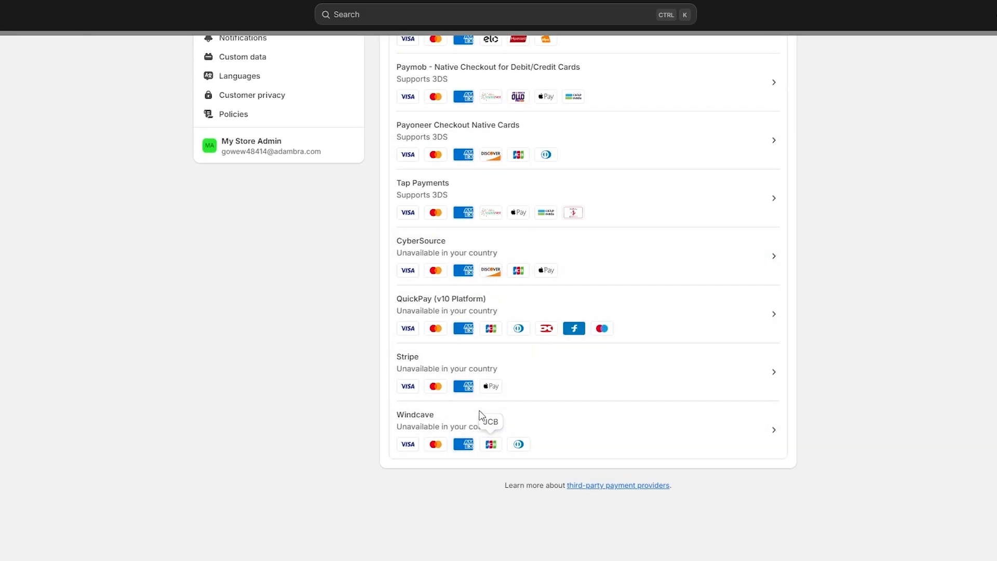
scroll(478, 414, up, 6)
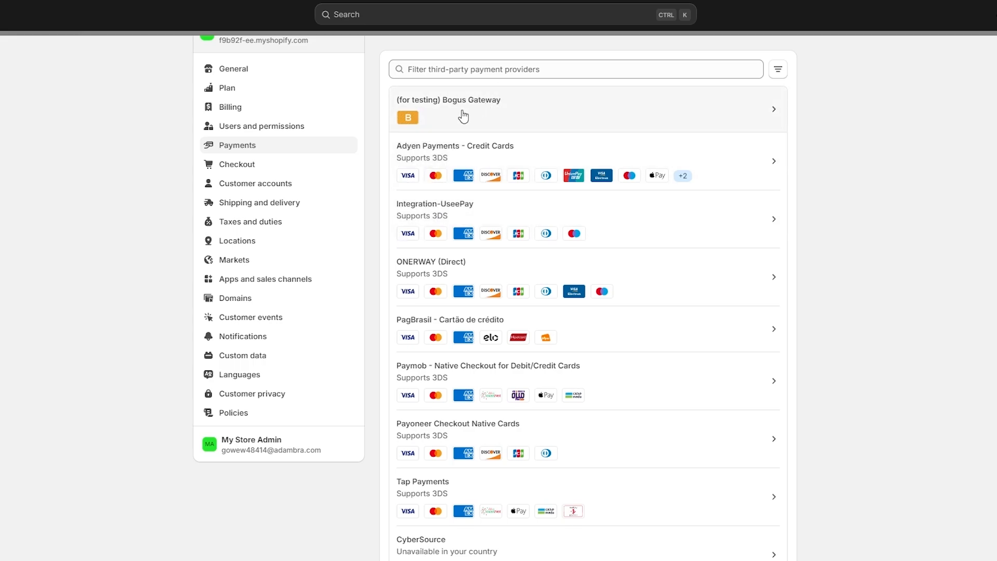
scroll(508, 166, down, 5)
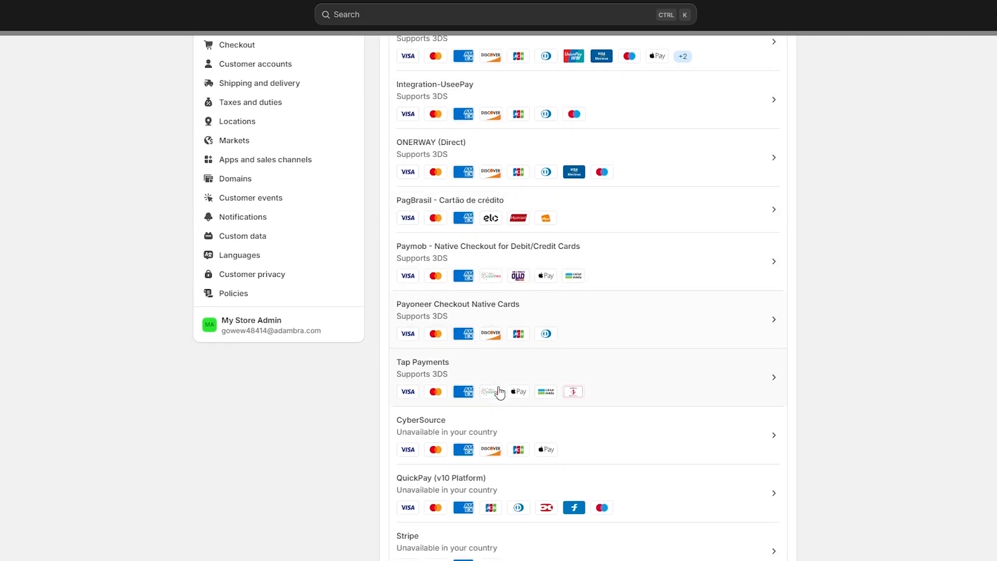
scroll(506, 302, up, 5)
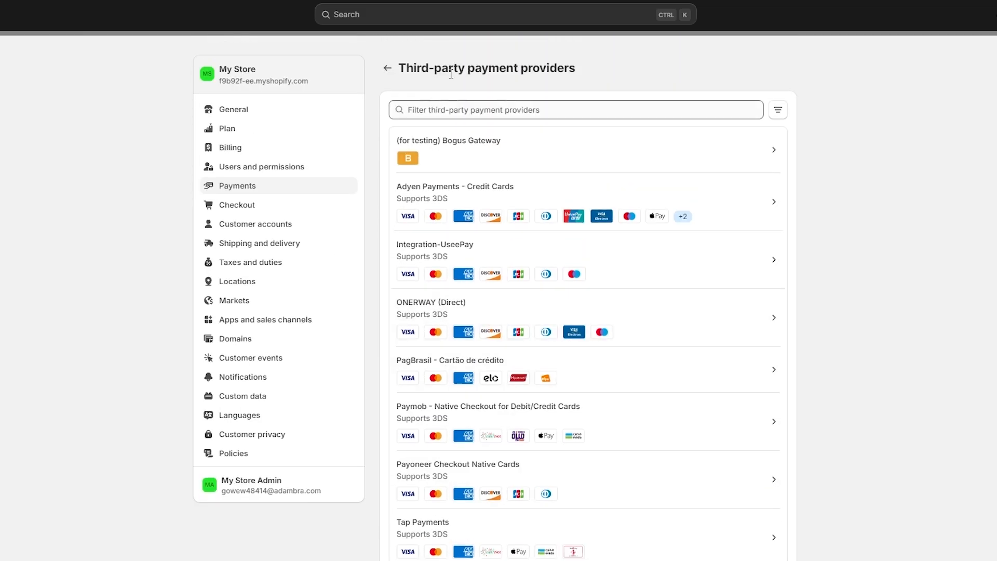
Return to the Payments settings and check the available manual payment method options without adding one
click(388, 69)
scroll(439, 233, down, 2)
click(437, 369)
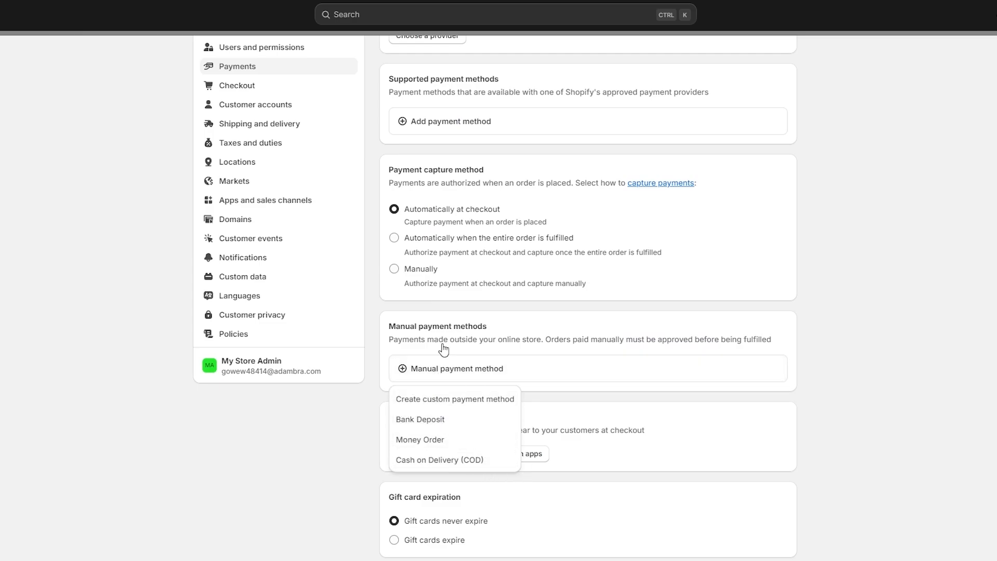
click(455, 312)
scroll(457, 309, up, 2)
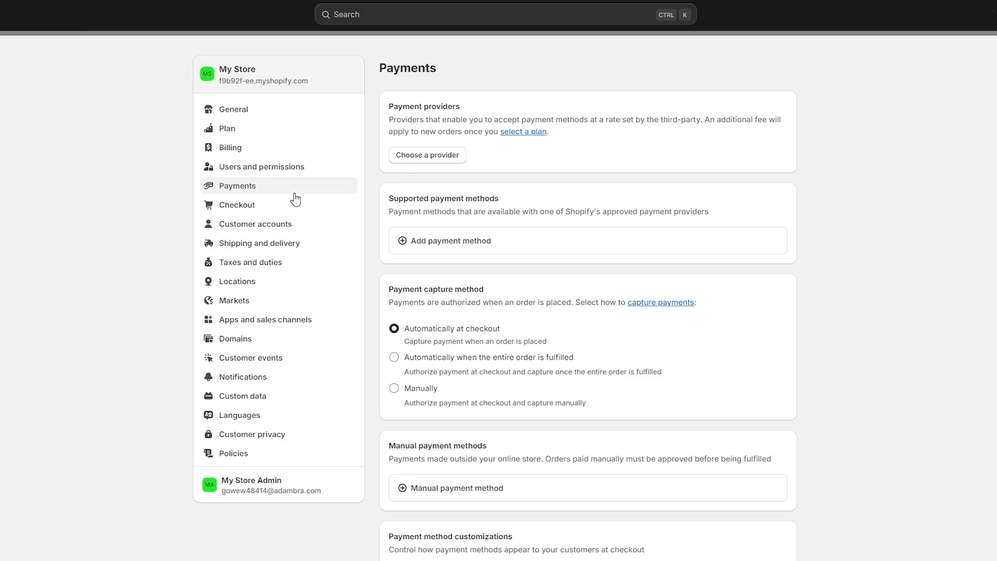
View the Domains settings, and check the base taxes and tax overrides for Pakistan under Taxes and duties
click(254, 344)
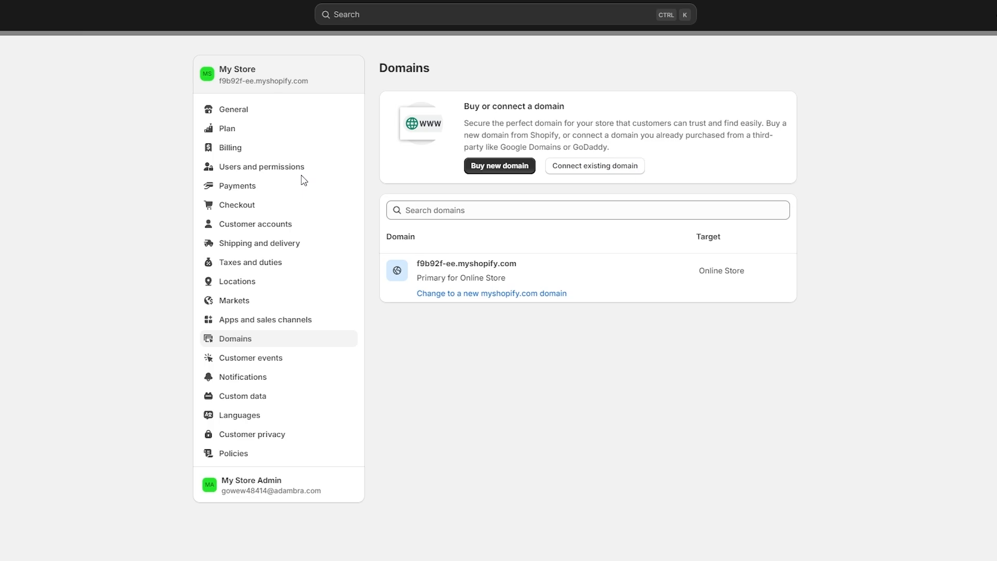
click(242, 271)
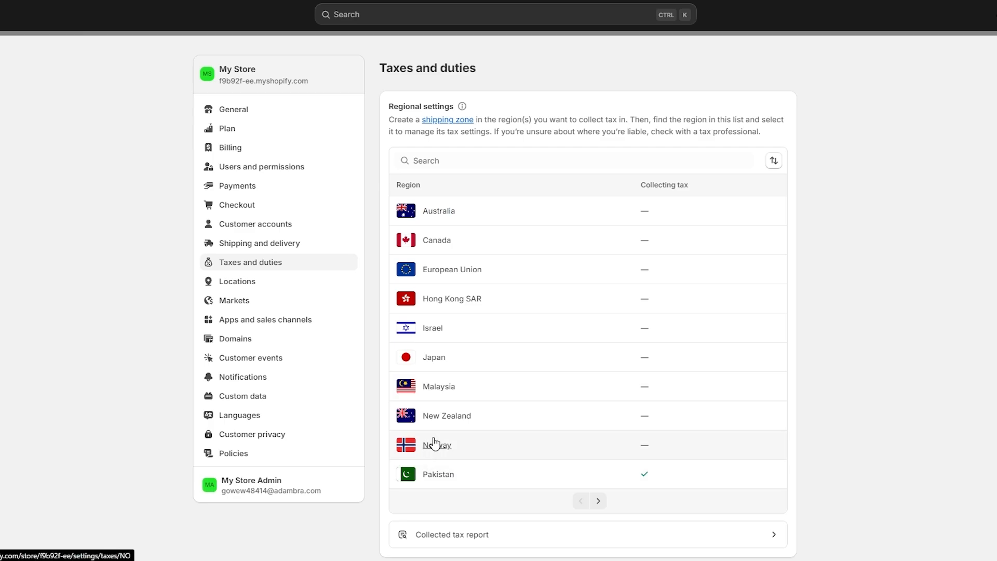
click(556, 474)
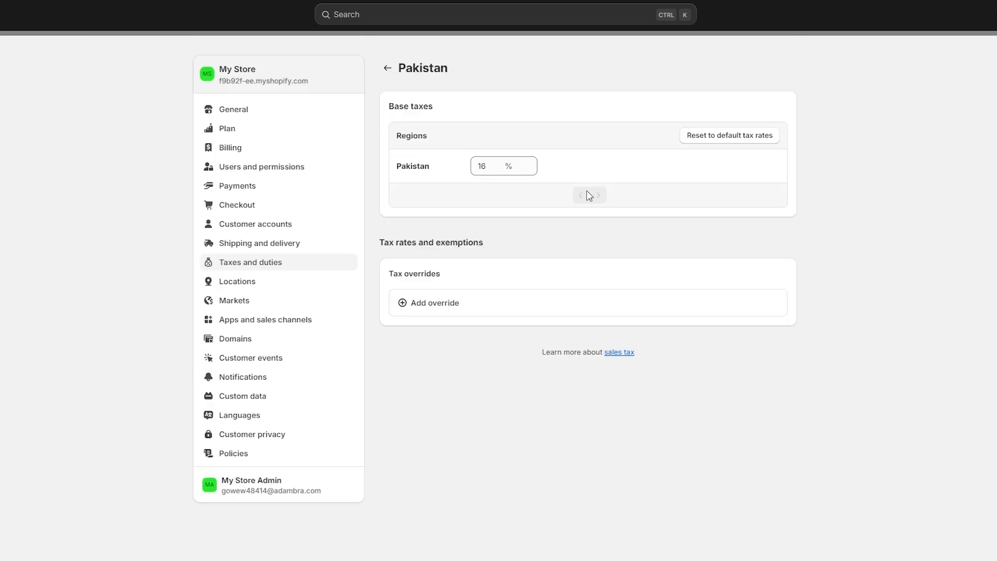
drag(390, 269, 445, 281)
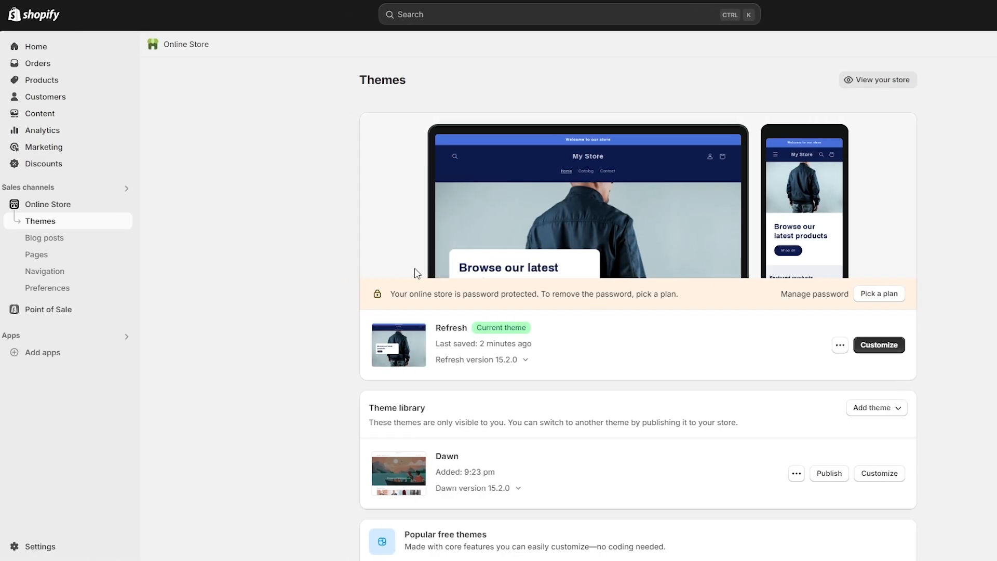
Read the online store's password protection notice on the Themes page and open the plan selection
drag(393, 292, 855, 300)
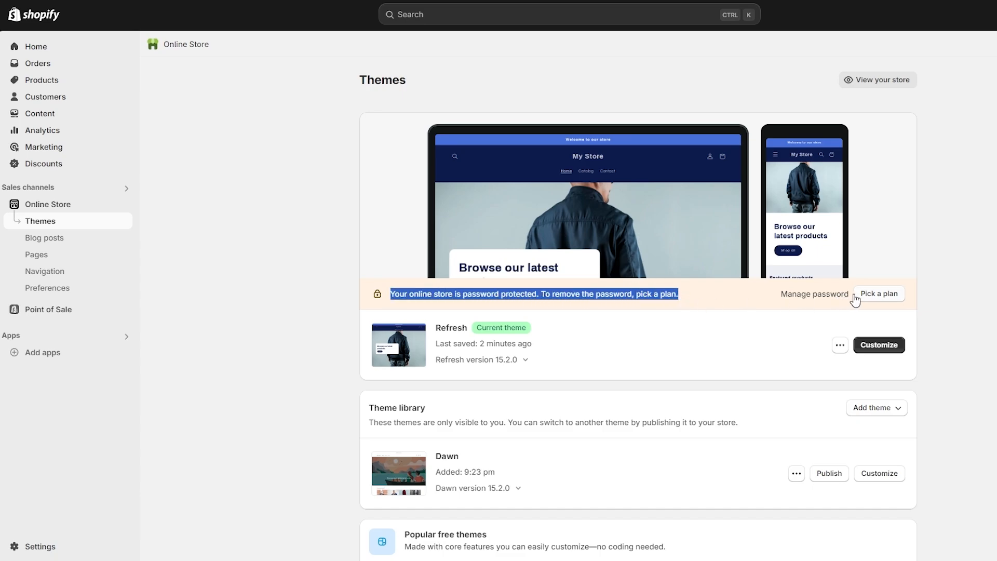
click(902, 294)
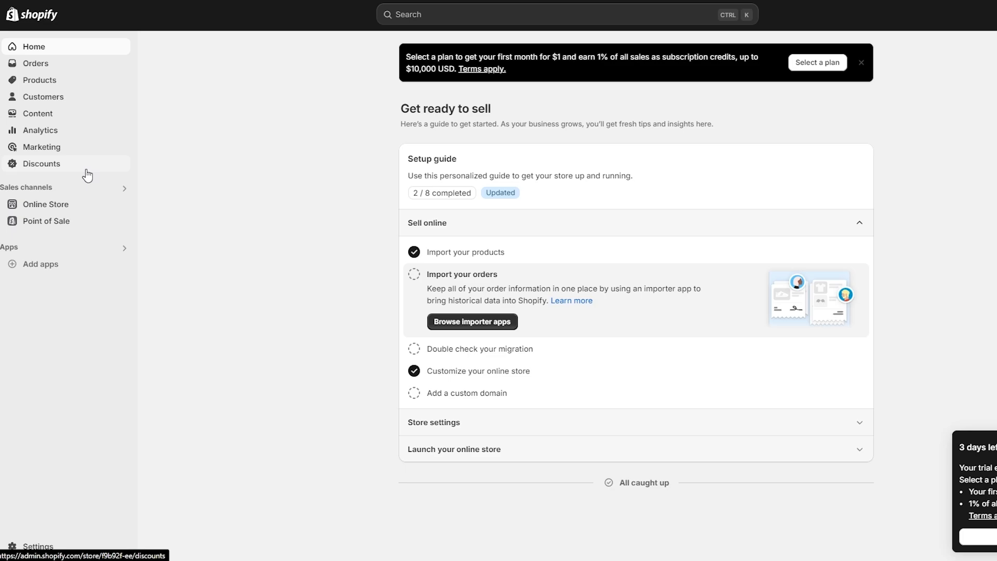
View the store's Metaobjects content page and browse the uploaded image files
click(41, 115)
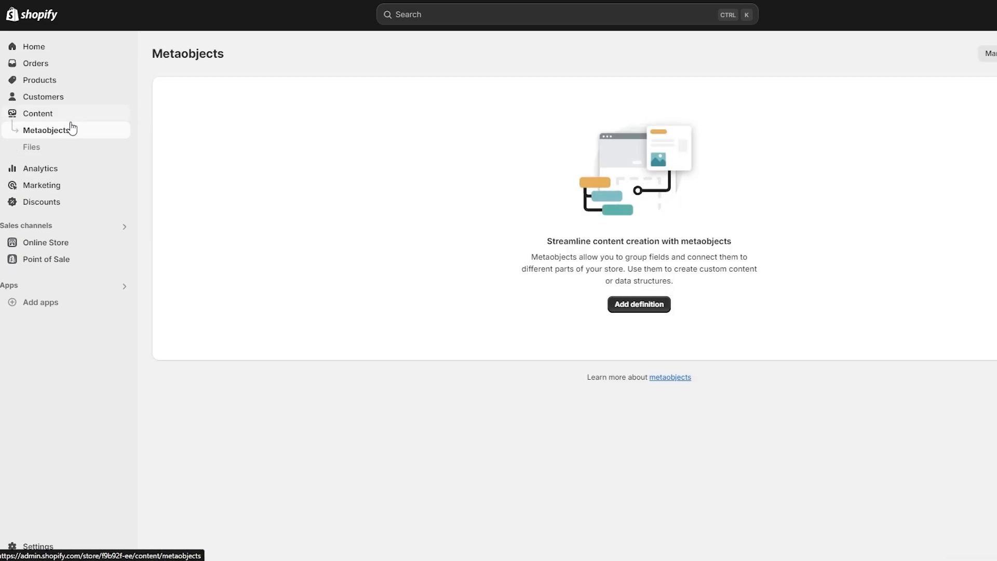
click(69, 155)
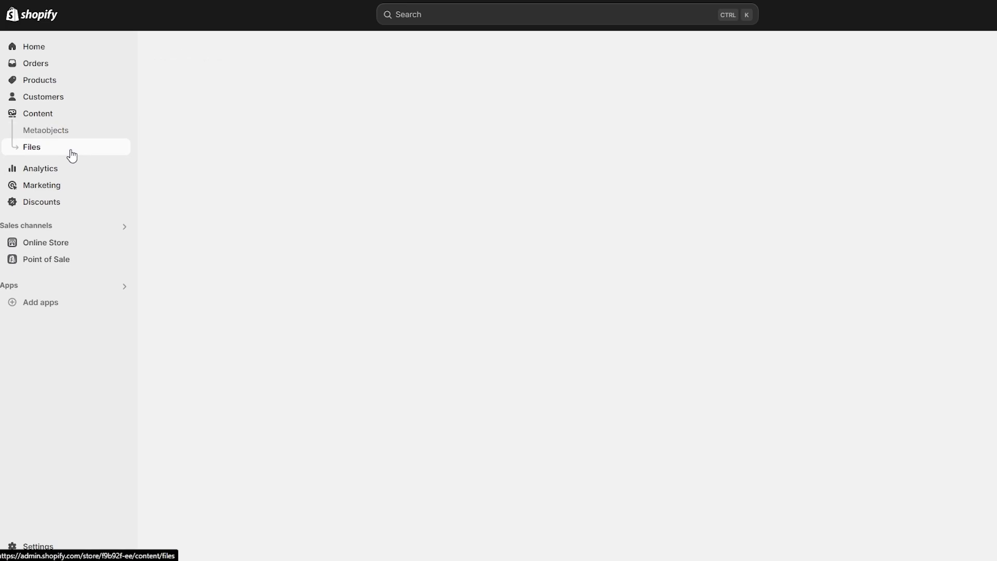
scroll(426, 239, down, 5)
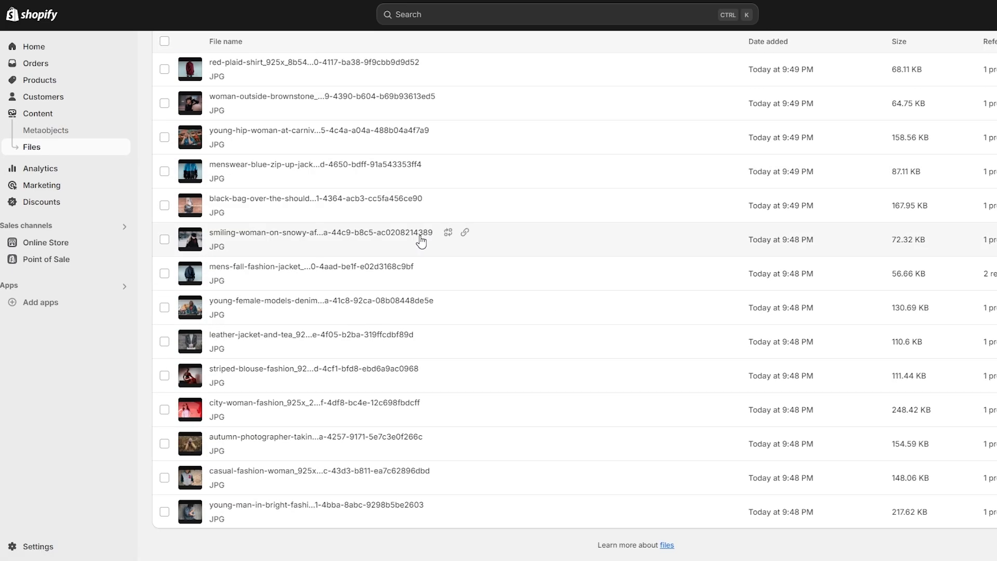
scroll(423, 239, up, 5)
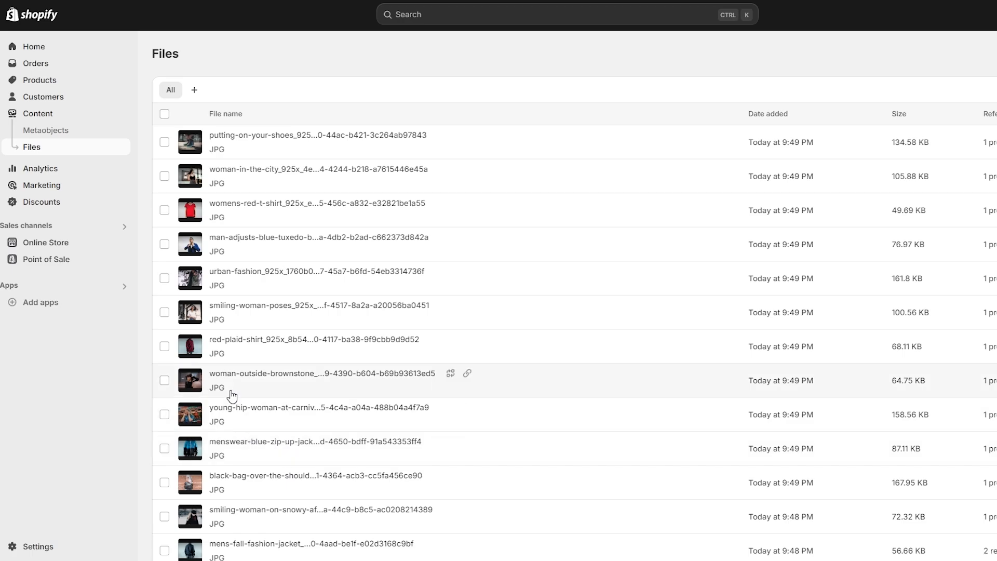
View the available discount types without creating a discount, and return to the admin home page
click(43, 202)
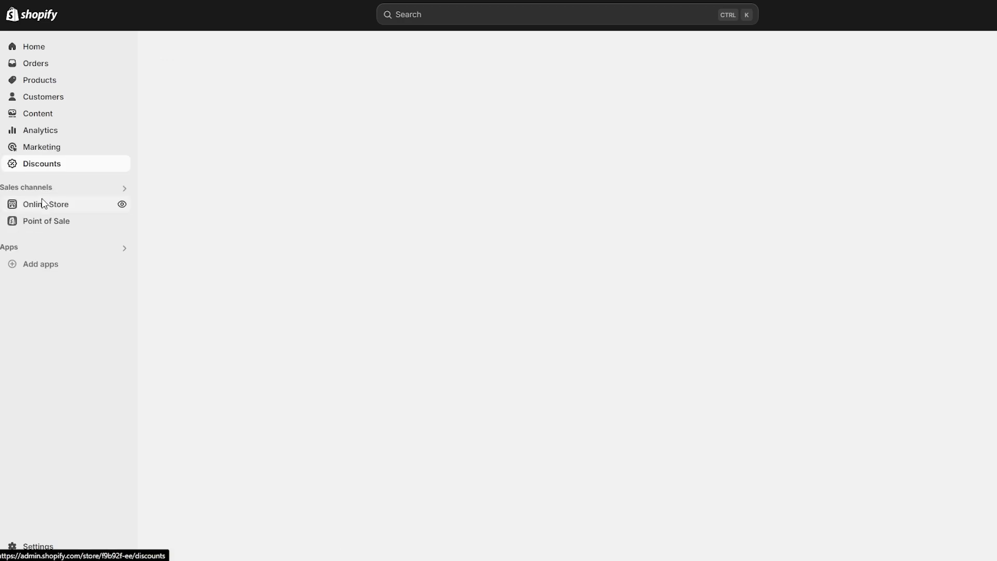
click(643, 295)
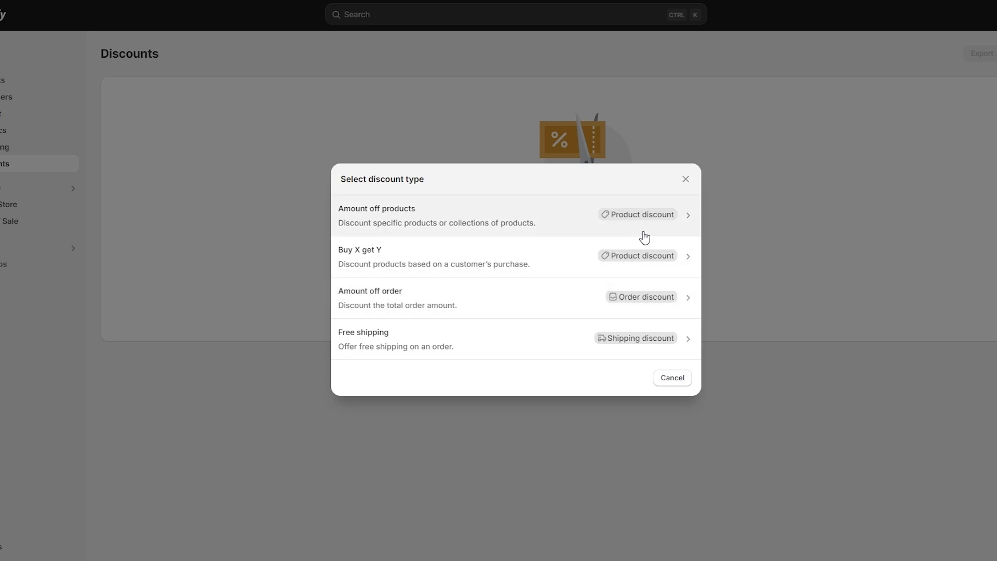
click(686, 179)
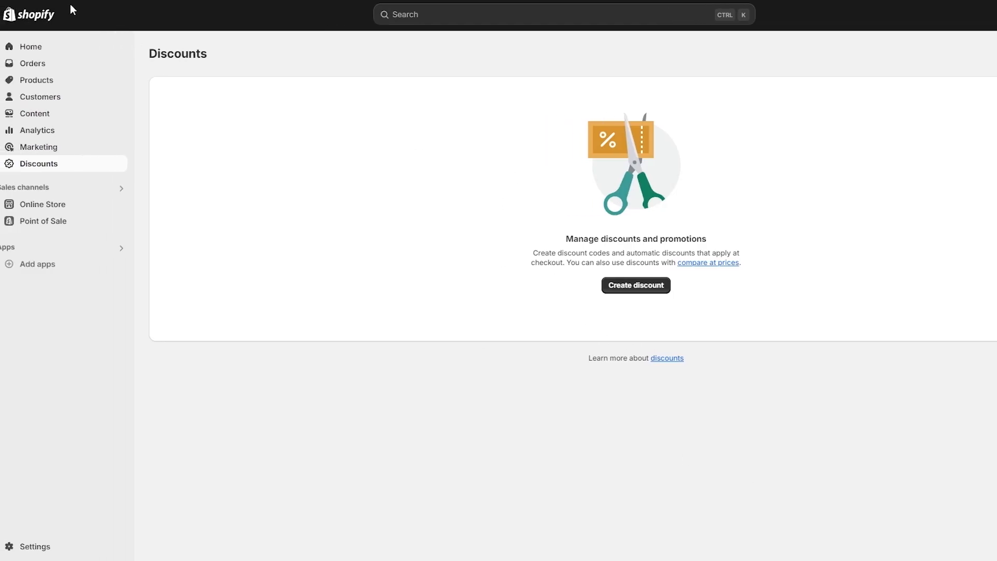
click(27, 47)
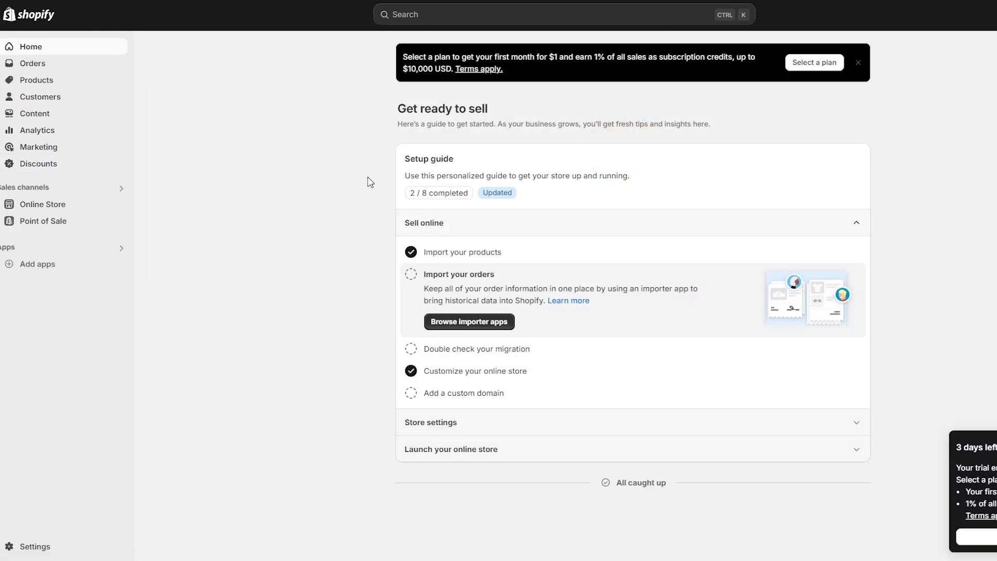